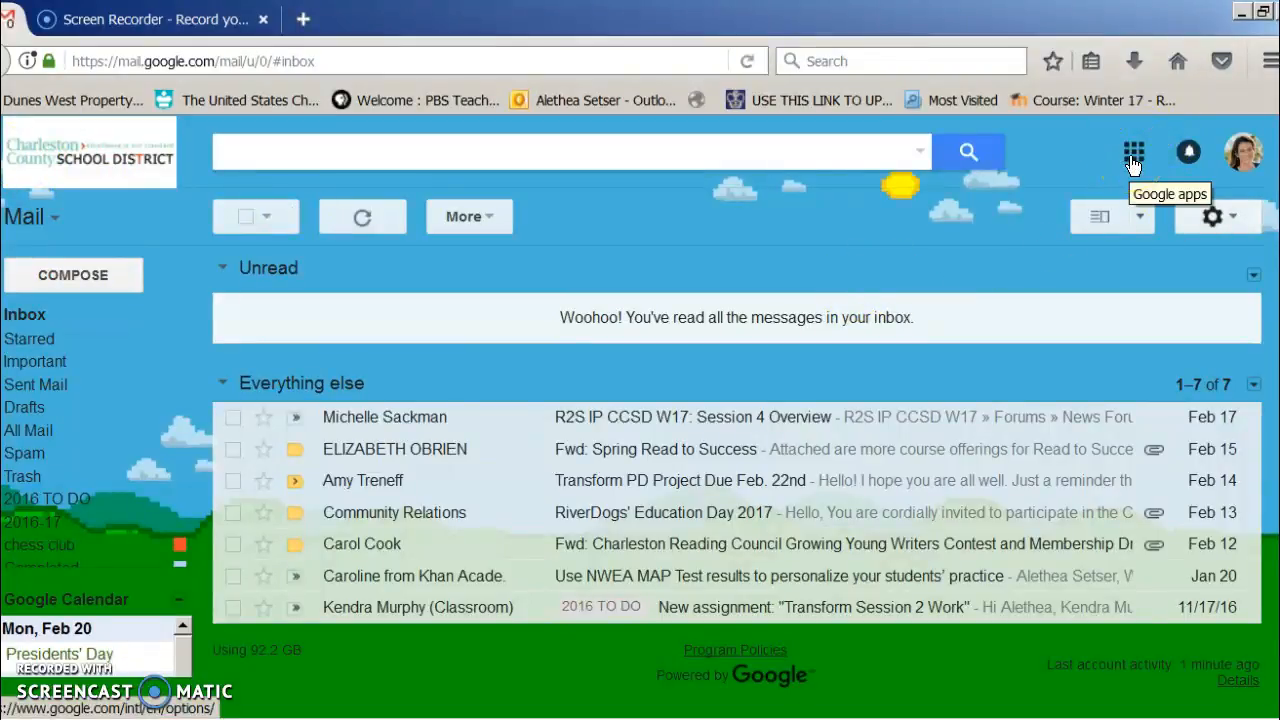
# - Switch from the mailbox to Google Forms and create a new form from the Blank Quiz template
pyautogui.click(1133, 160)
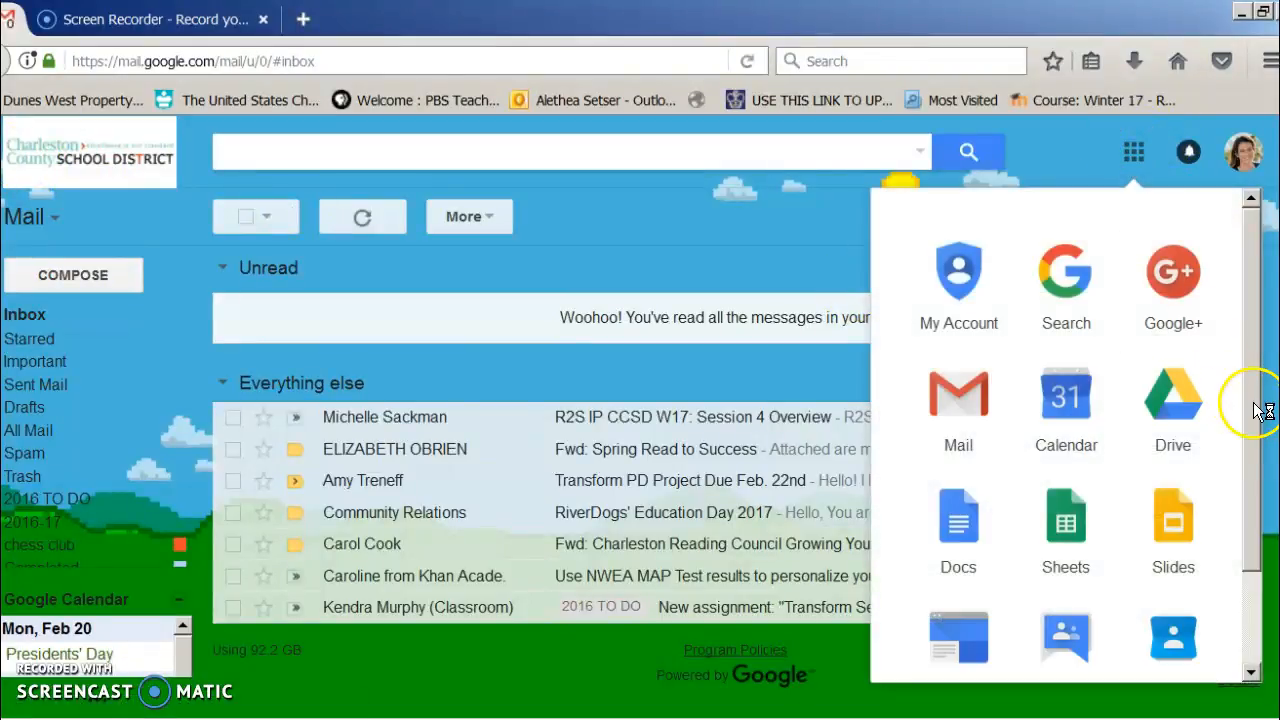
pyautogui.scroll(-1, 1250, 495)
pyautogui.click(1063, 665)
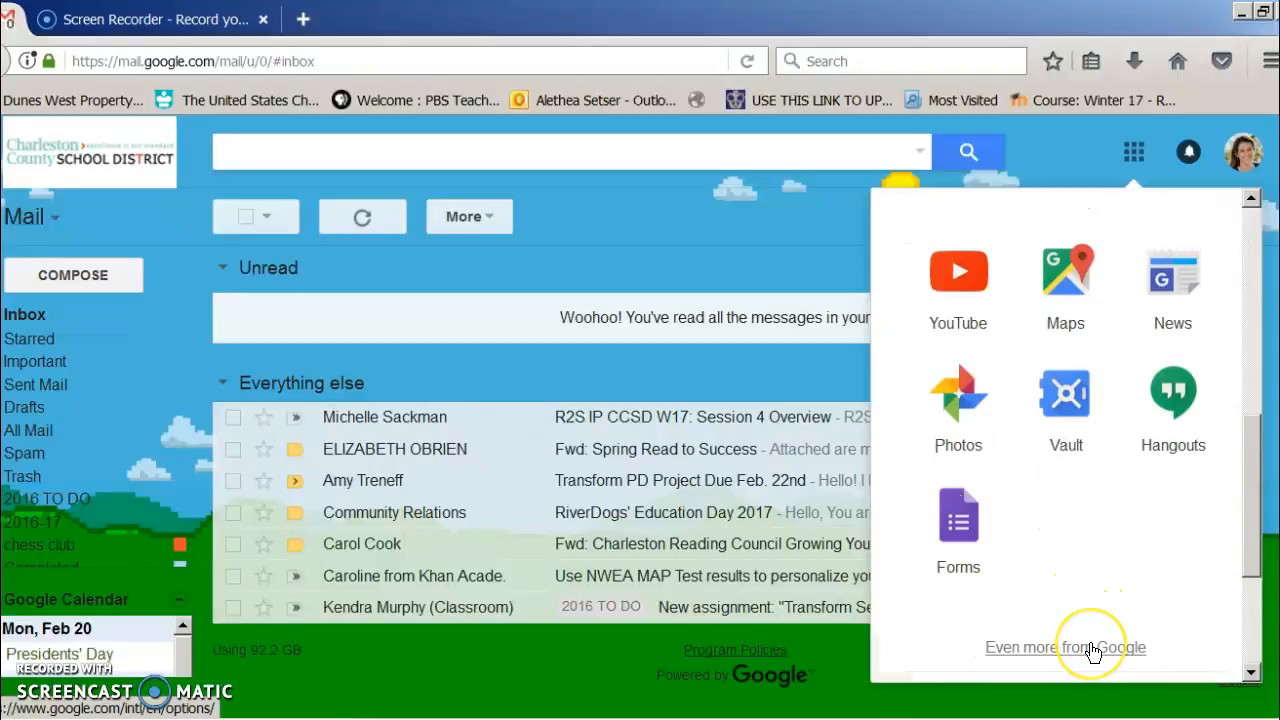
pyautogui.click(958, 520)
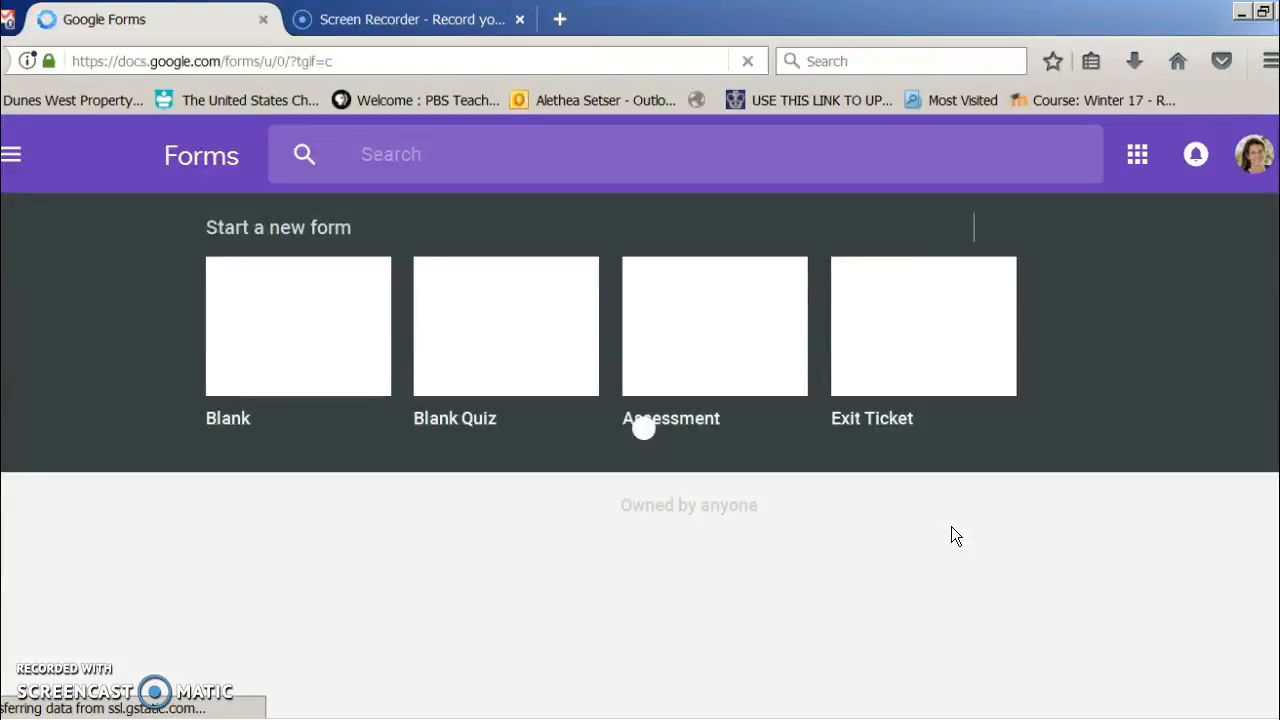
pyautogui.click(444, 557)
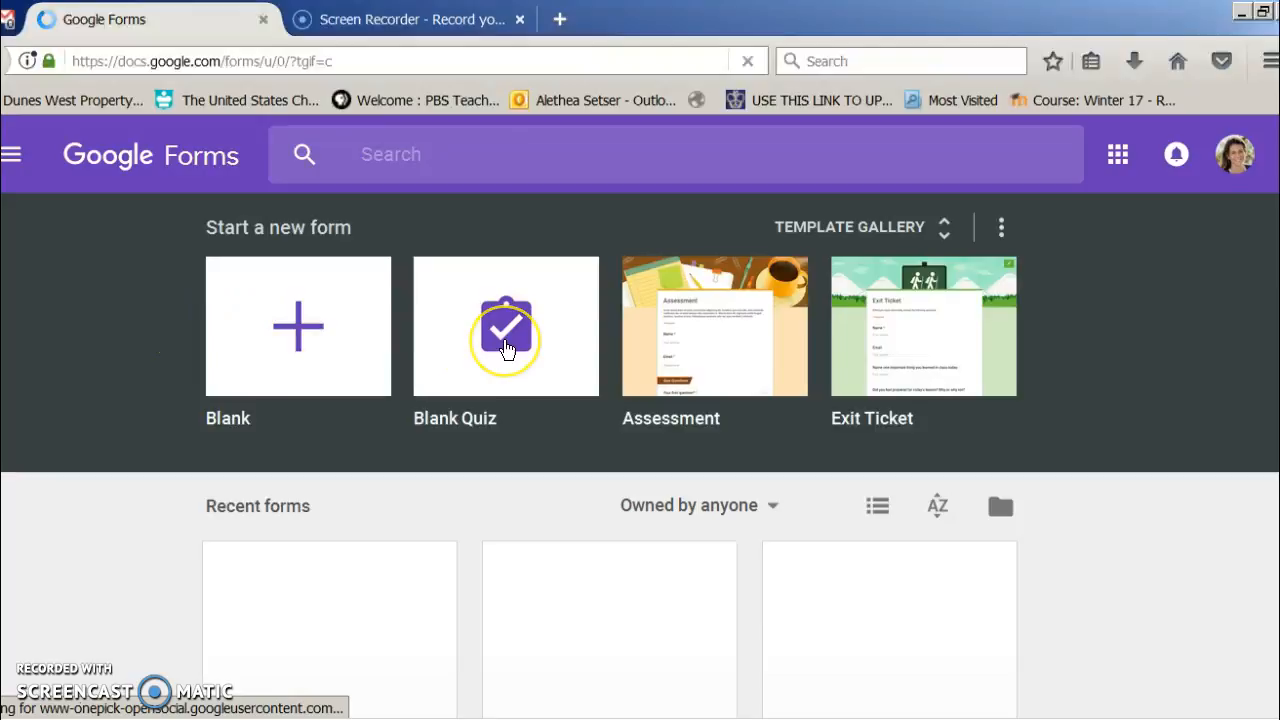
pyautogui.click(504, 346)
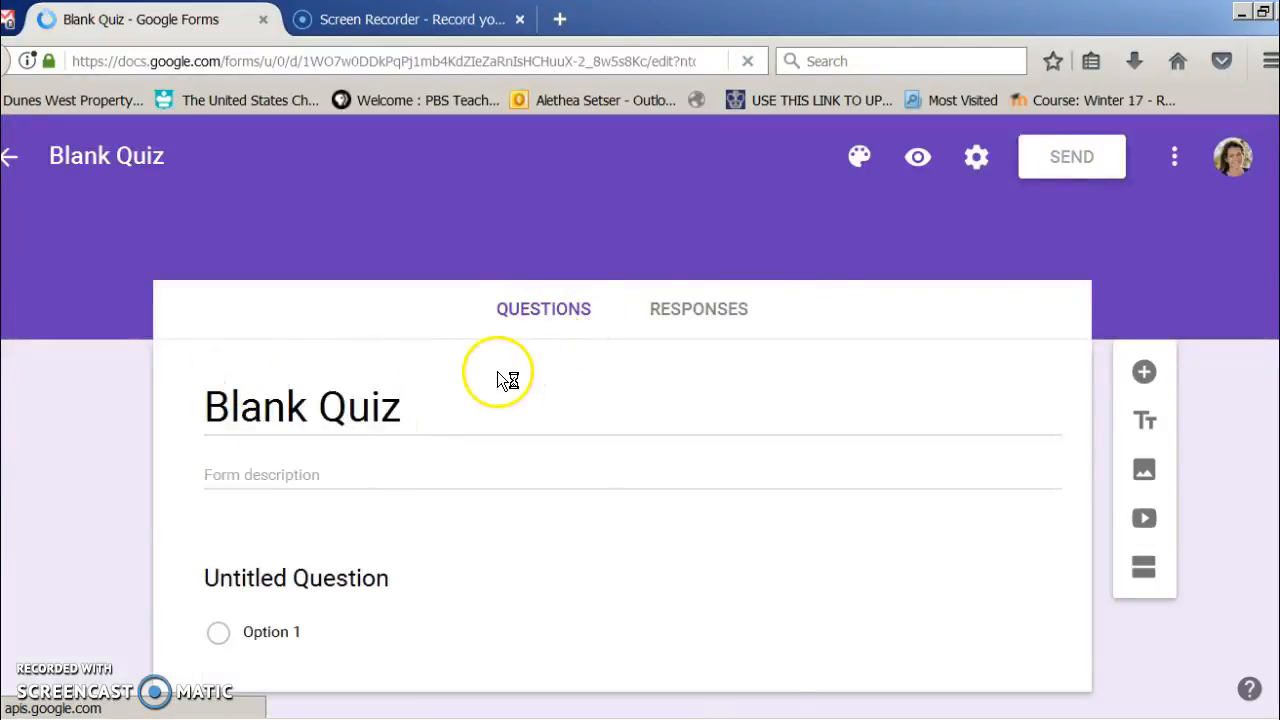
# - Replace the form's title with "Test Quiz"
pyautogui.click(217, 409)
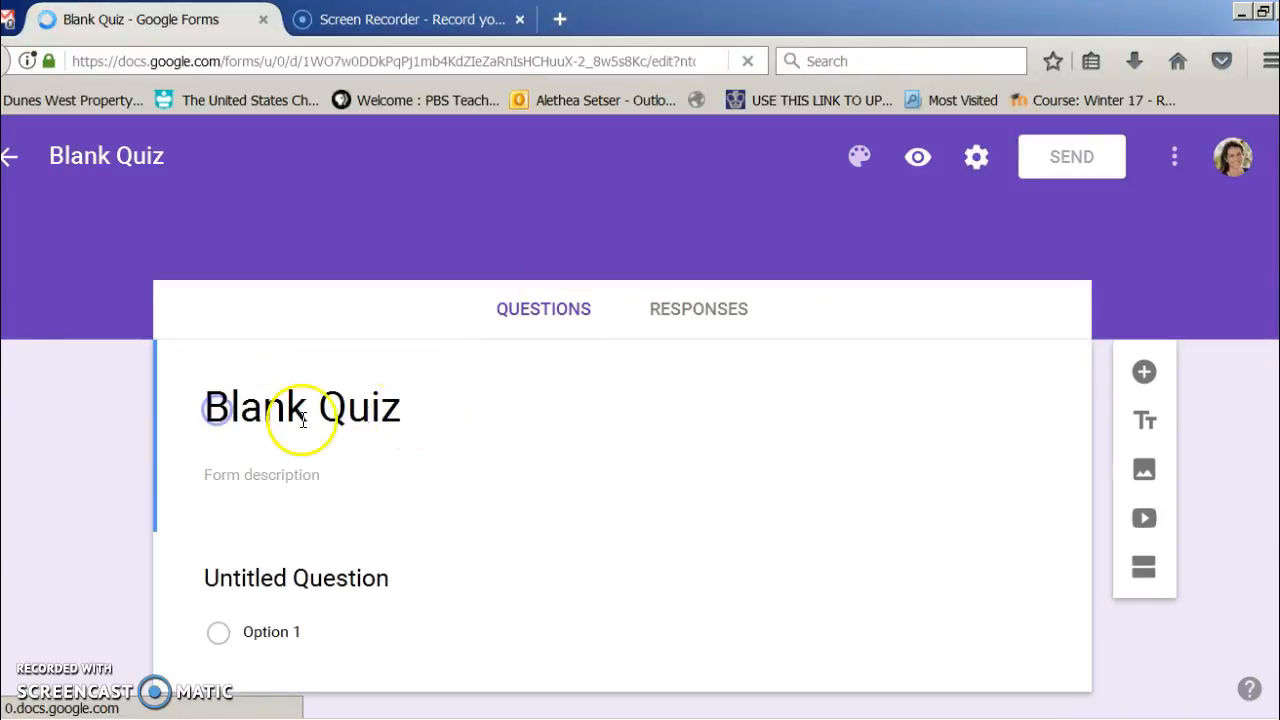
pyautogui.click(232, 408)
pyautogui.moveTo(232, 408); pyautogui.dragTo(403, 411)
pyautogui.click(267, 408)
pyautogui.write('test')
pyautogui.press('BackSpace')
pyautogui.press('BackSpace')
pyautogui.press('BackSpace')
pyautogui.press('BackSpace')
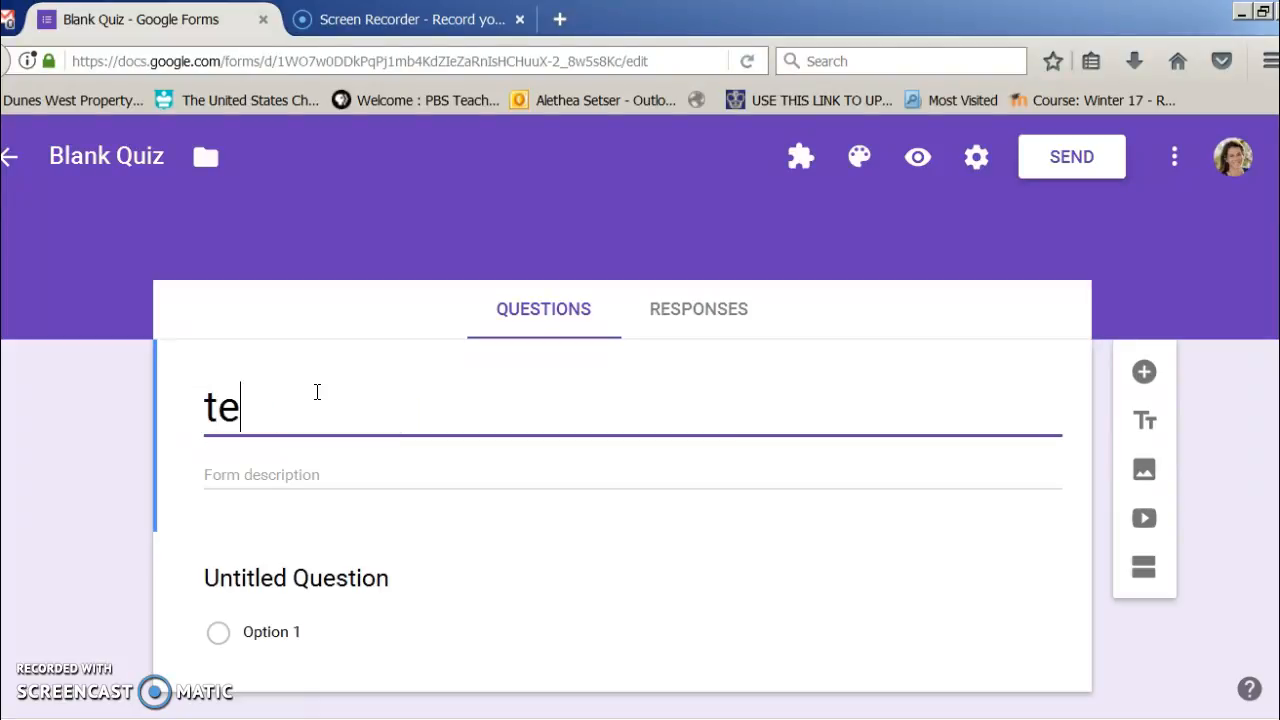
pyautogui.write('Test Quiz')
pyautogui.click(255, 416)
# - Enter "quiz on making a quiz" as the form description
pyautogui.click(286, 472)
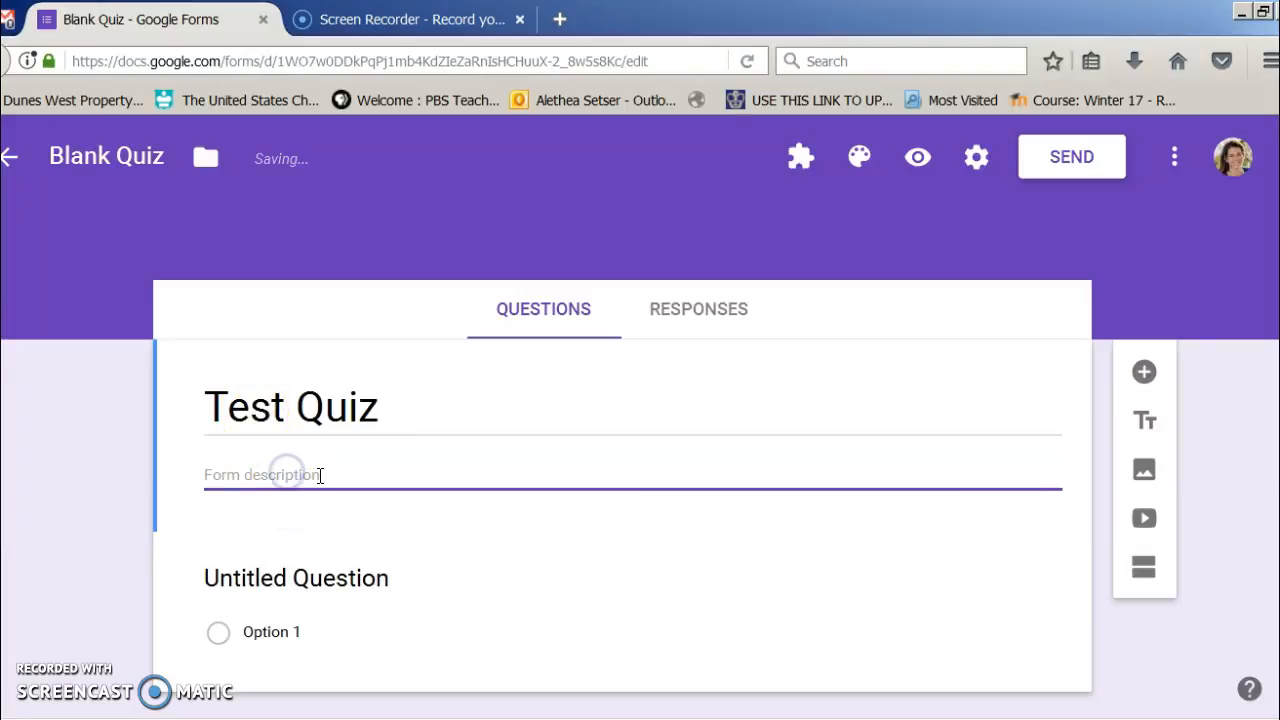
pyautogui.write('qu')
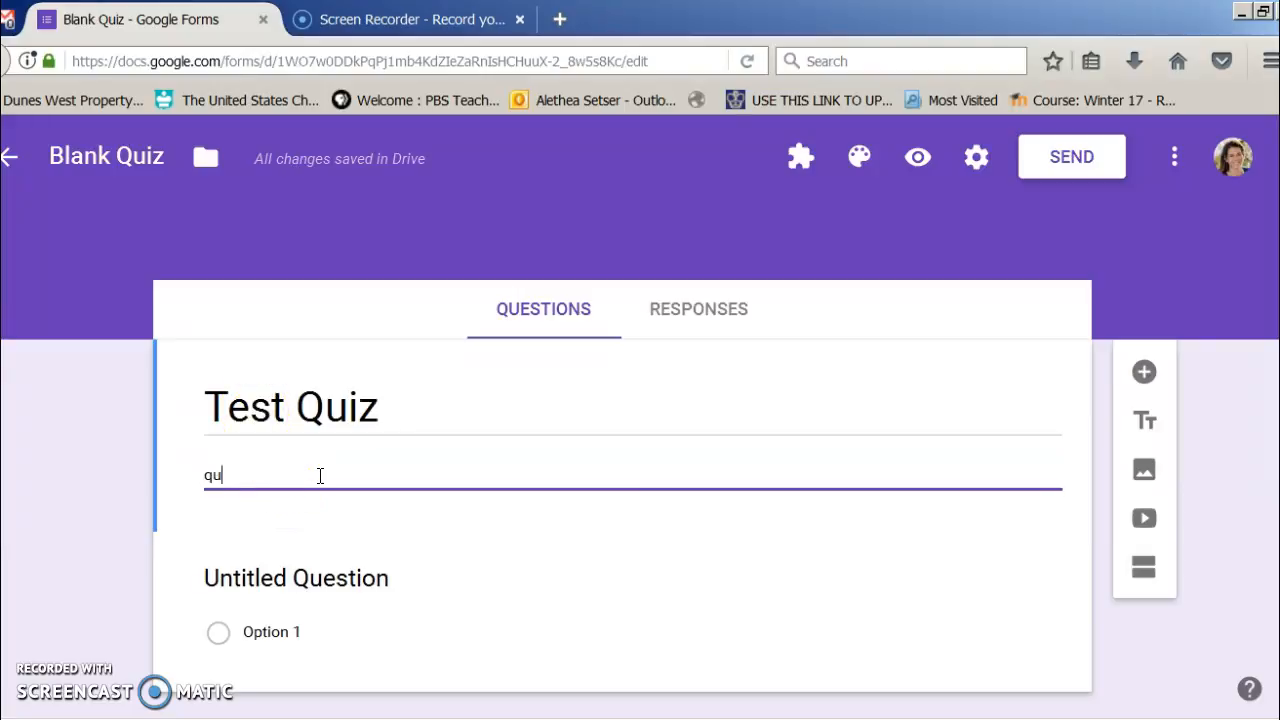
pyautogui.write('iz on making a quiz')
# - Turn the untitled first question into a required short-answer question titled "Name"
pyautogui.click(410, 583)
pyautogui.moveTo(400, 592); pyautogui.dragTo(205, 592)
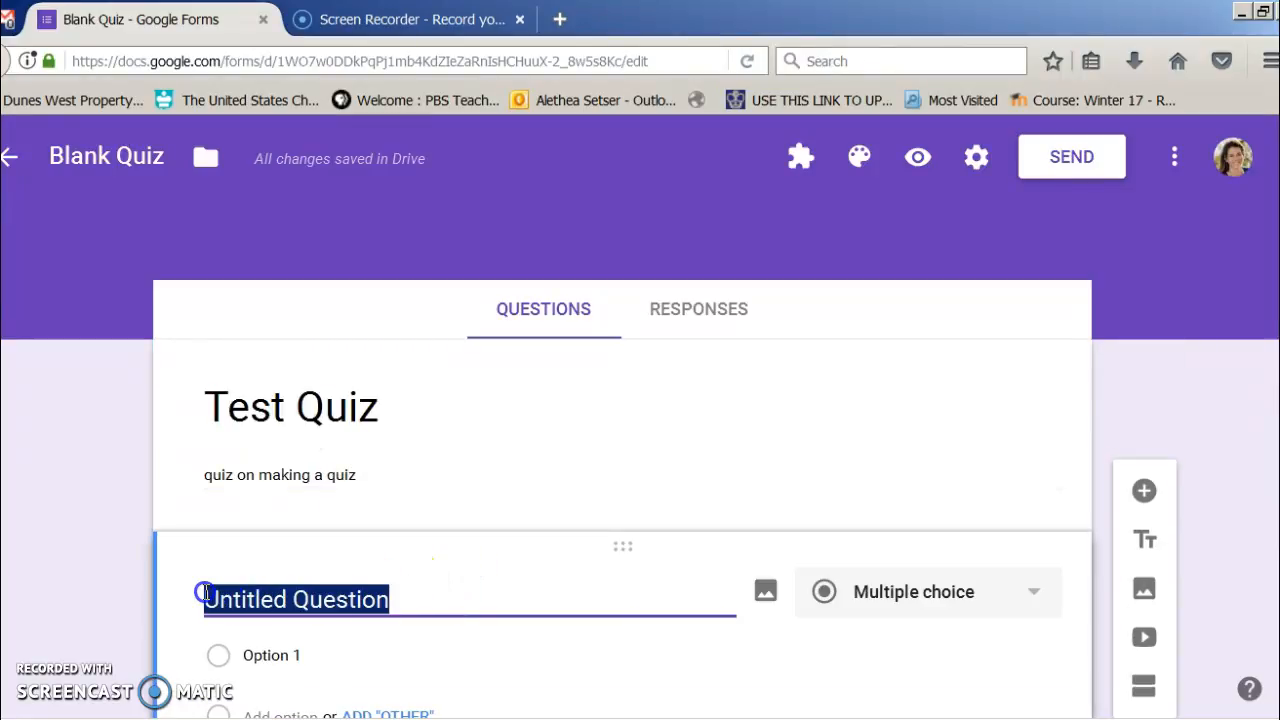
pyautogui.write('Name')
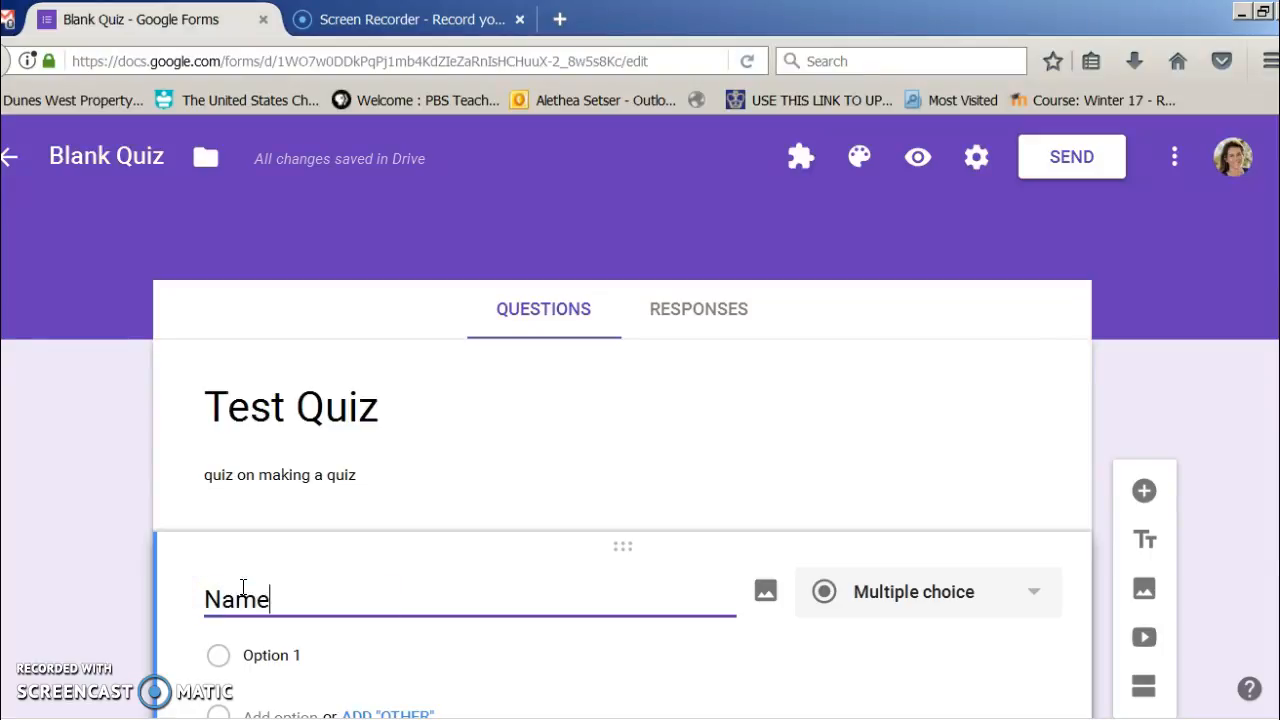
pyautogui.scroll(-2, 640, 440)
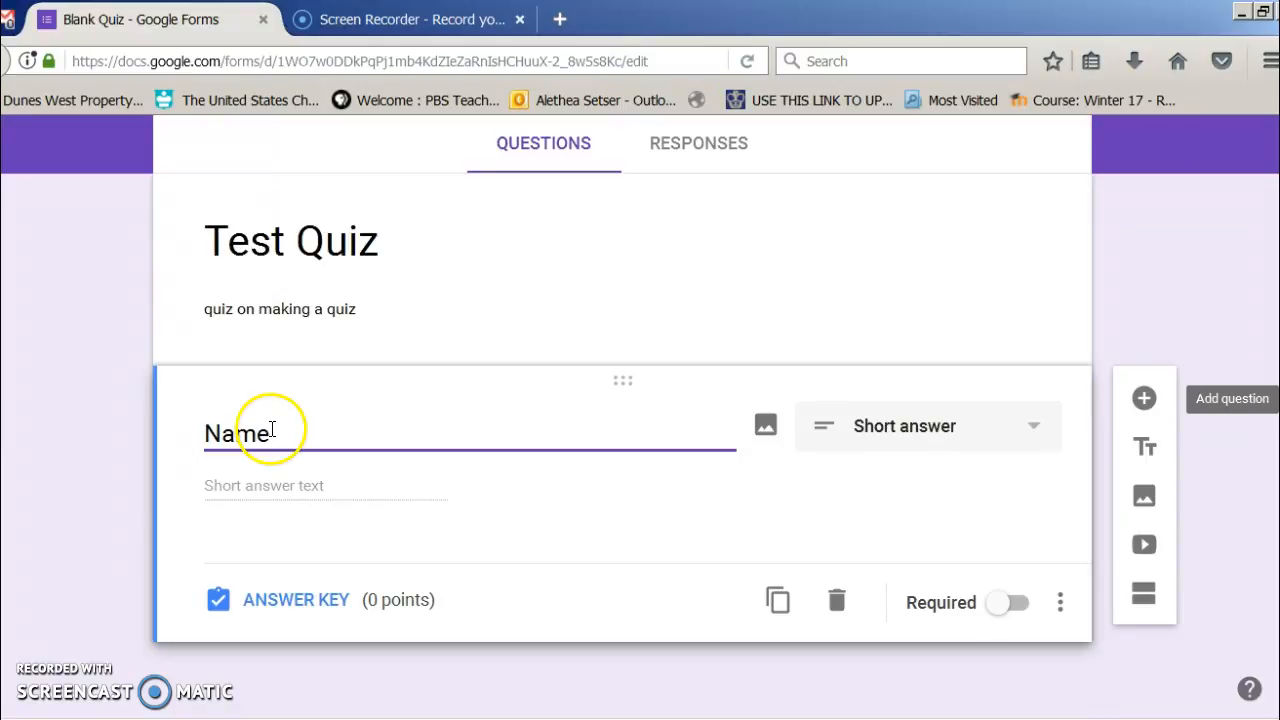
pyautogui.click(1037, 431)
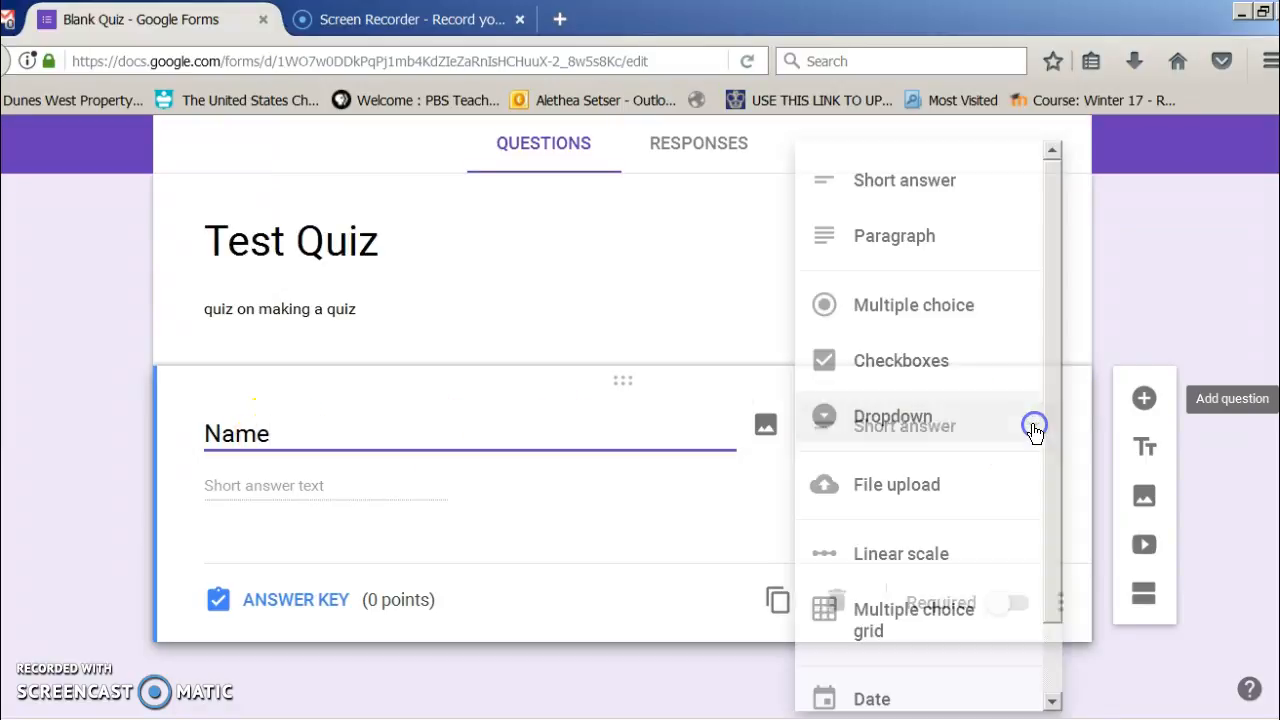
pyautogui.click(940, 170)
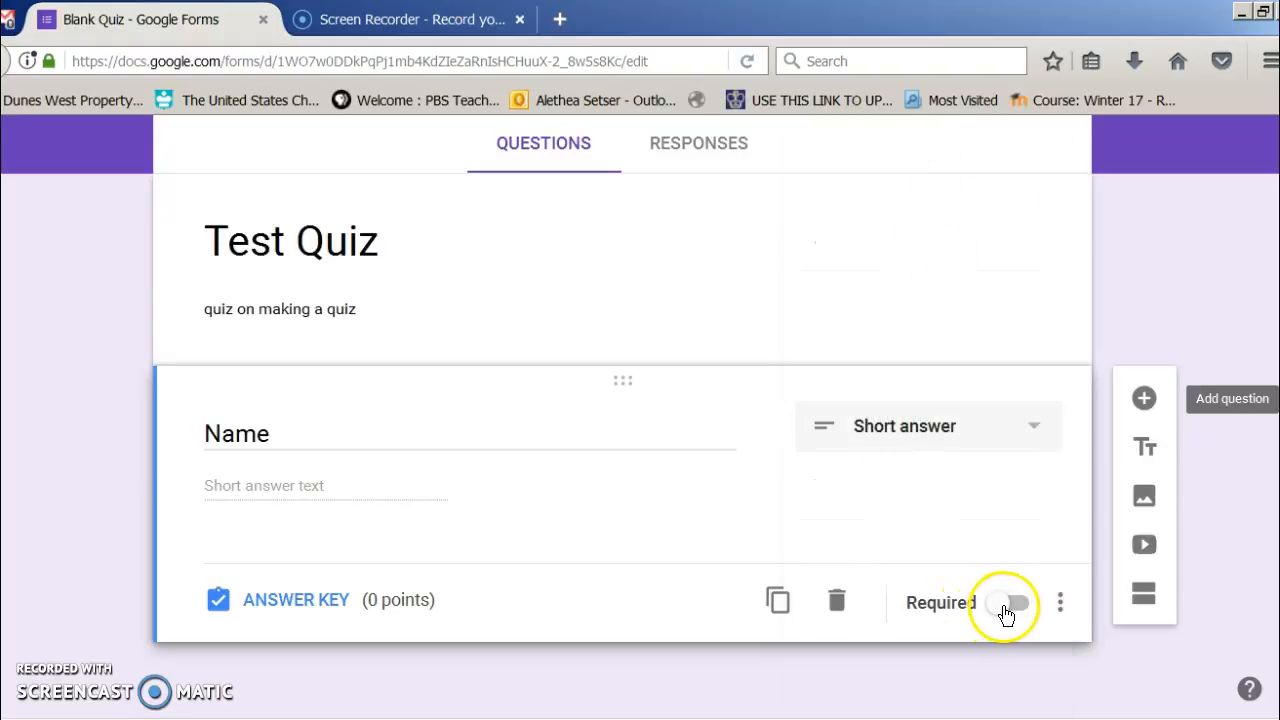
pyautogui.click(1006, 612)
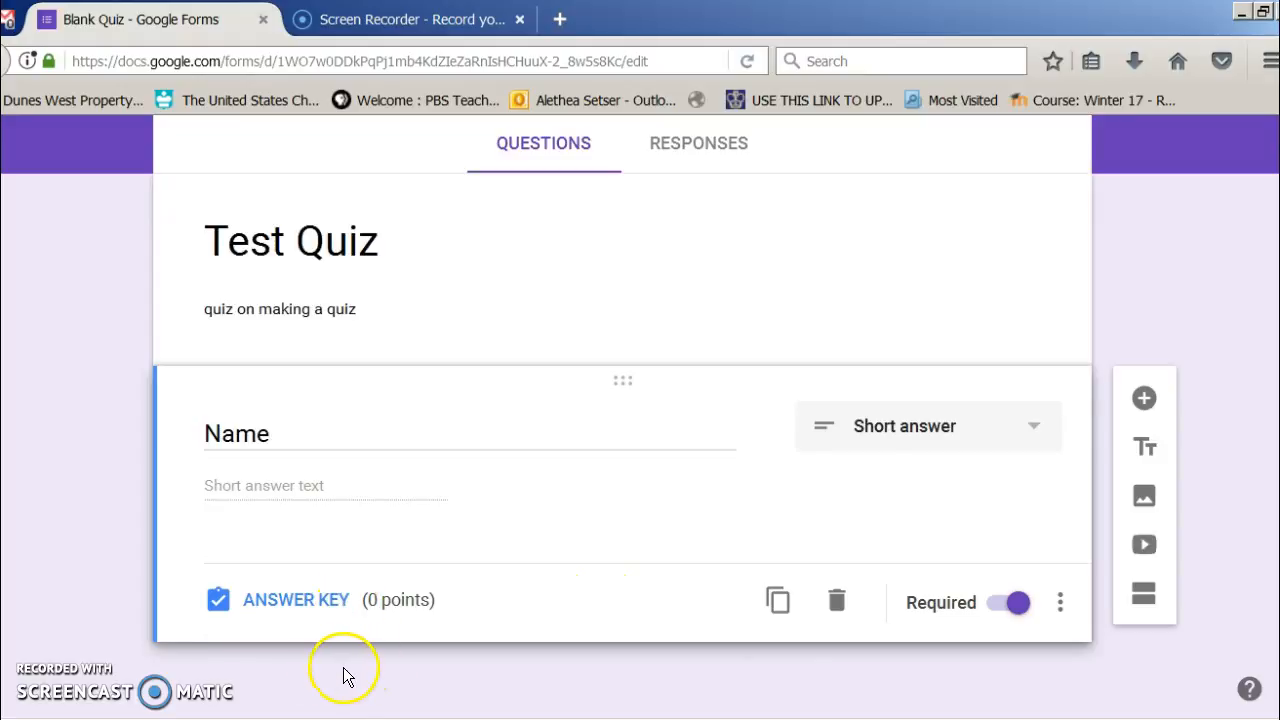
# - Add a second section after the Name question and title it "Math"
pyautogui.click(1143, 592)
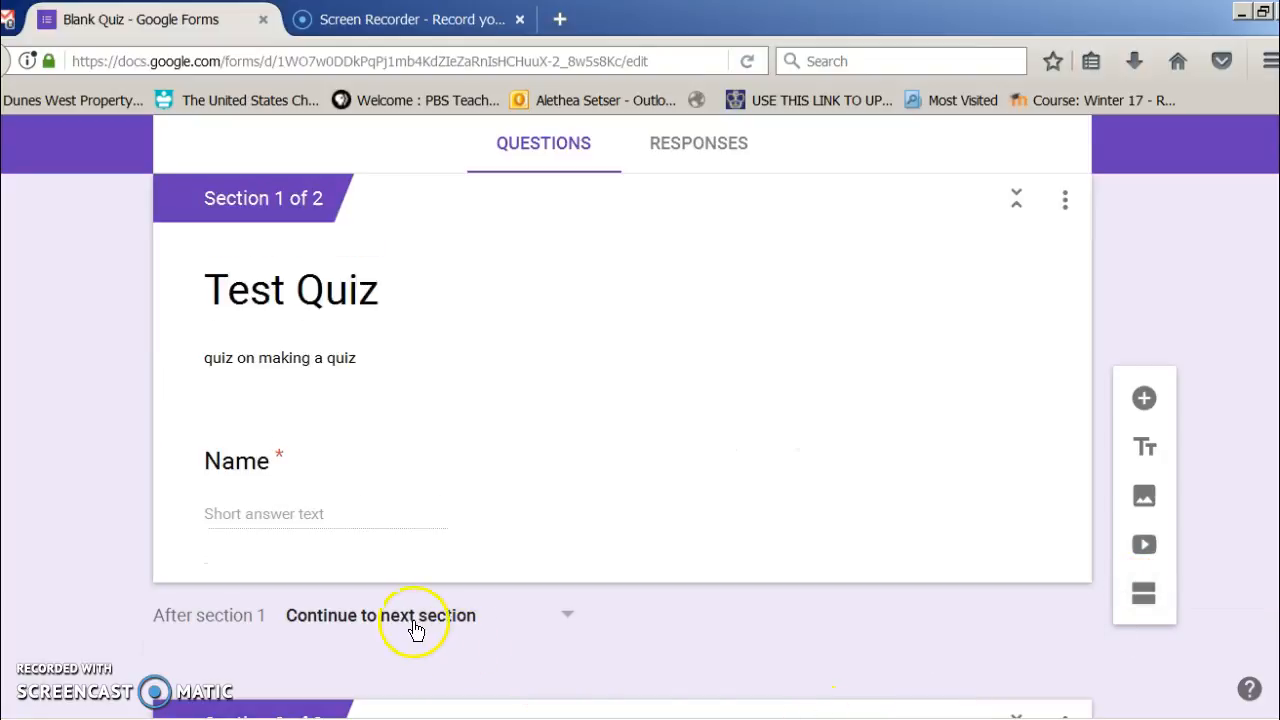
pyautogui.scroll(-3, 521, 517)
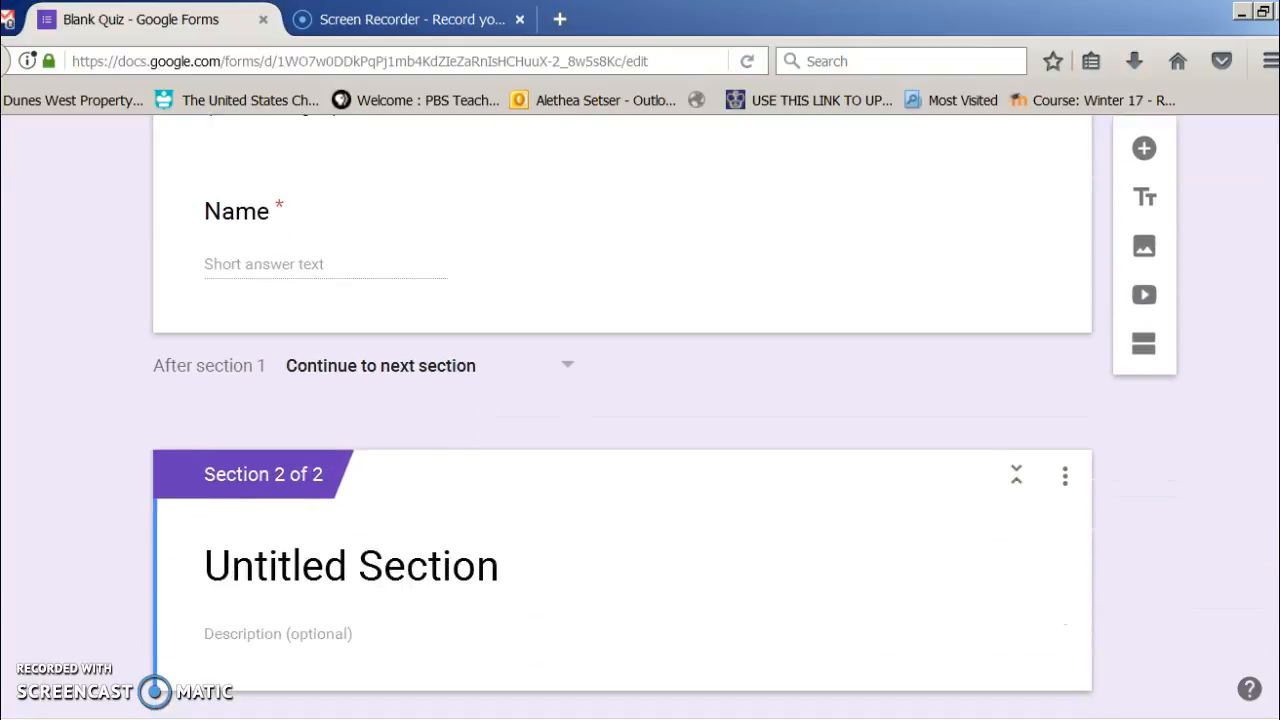
pyautogui.click(521, 517)
pyautogui.moveTo(508, 517); pyautogui.dragTo(189, 514)
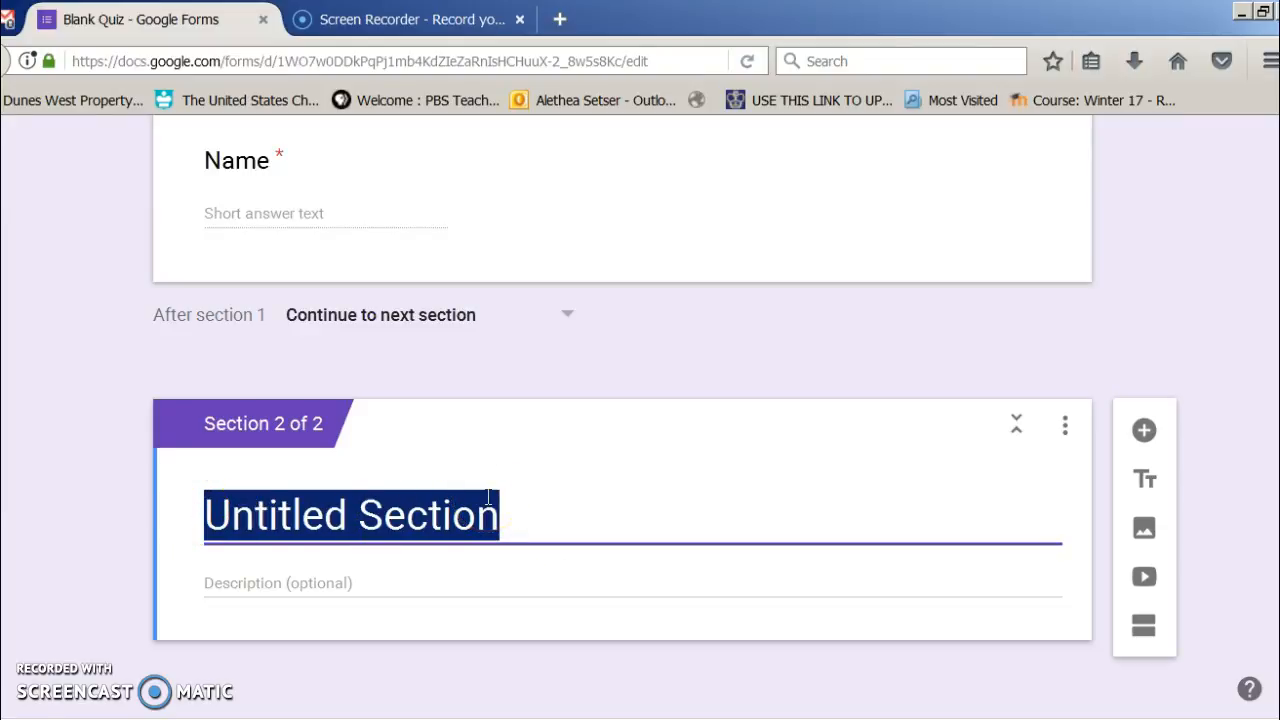
pyautogui.write('Math')
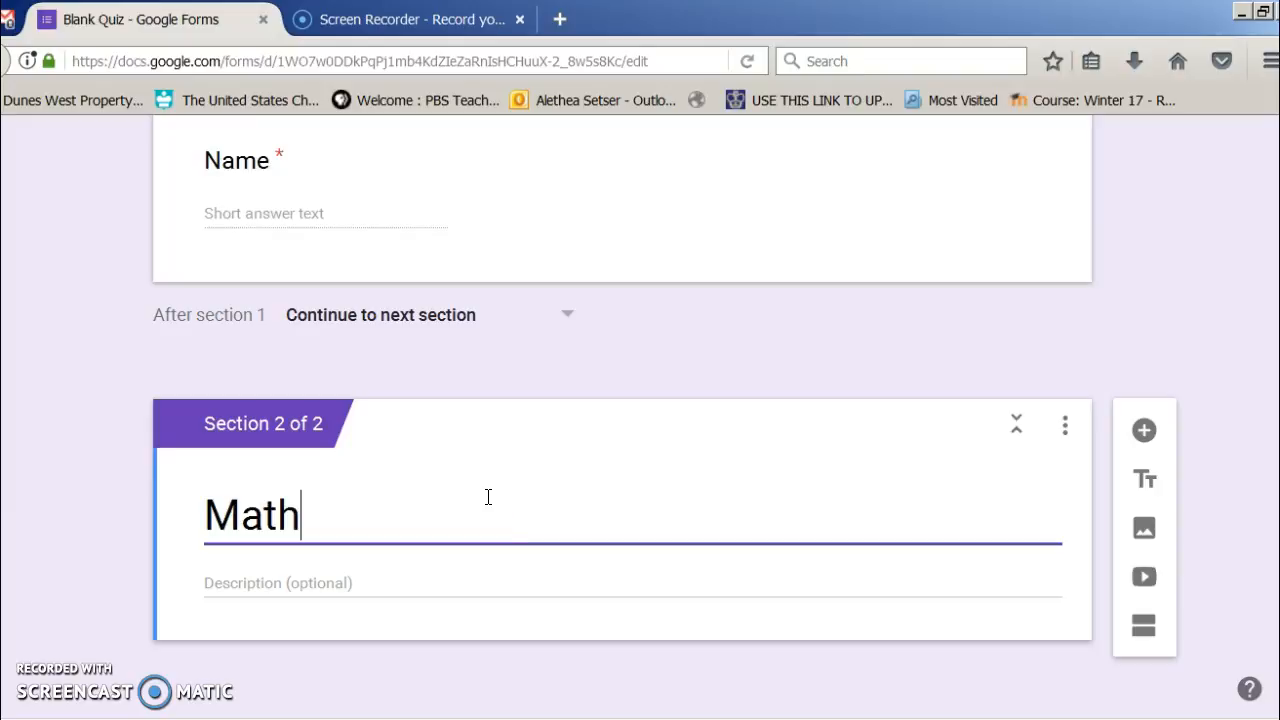
pyautogui.click(491, 511)
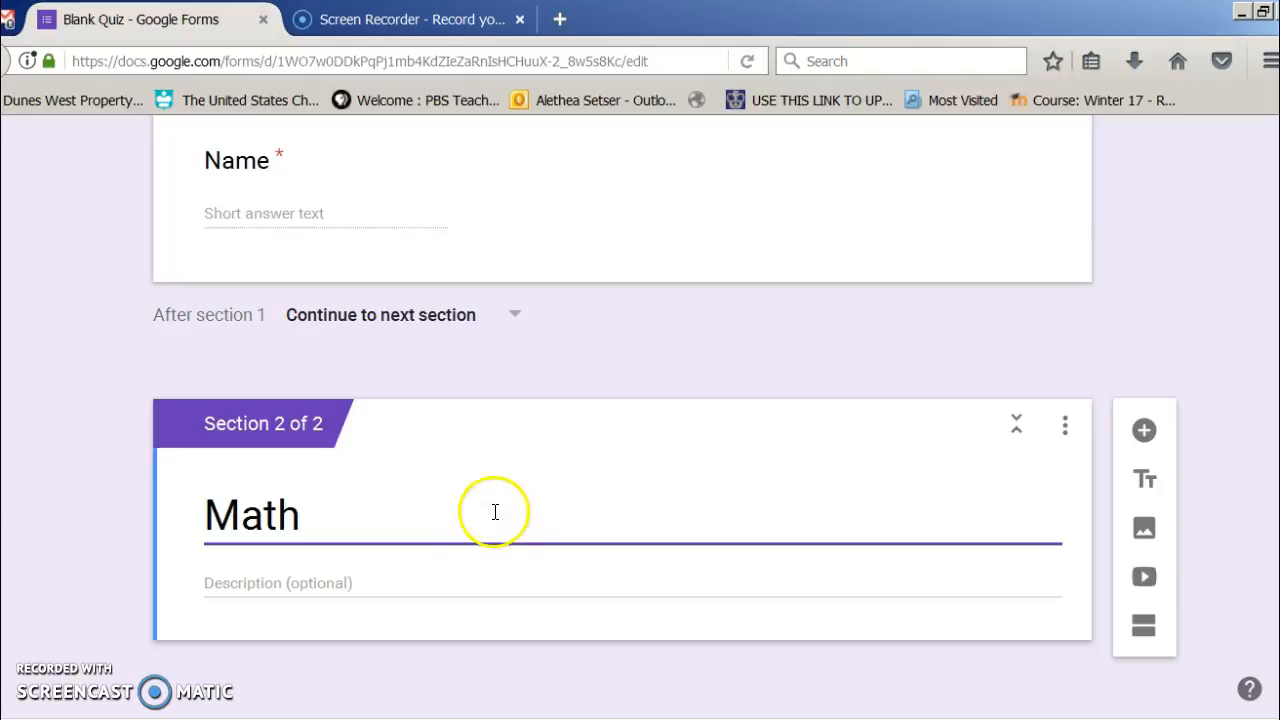
pyautogui.click(469, 585)
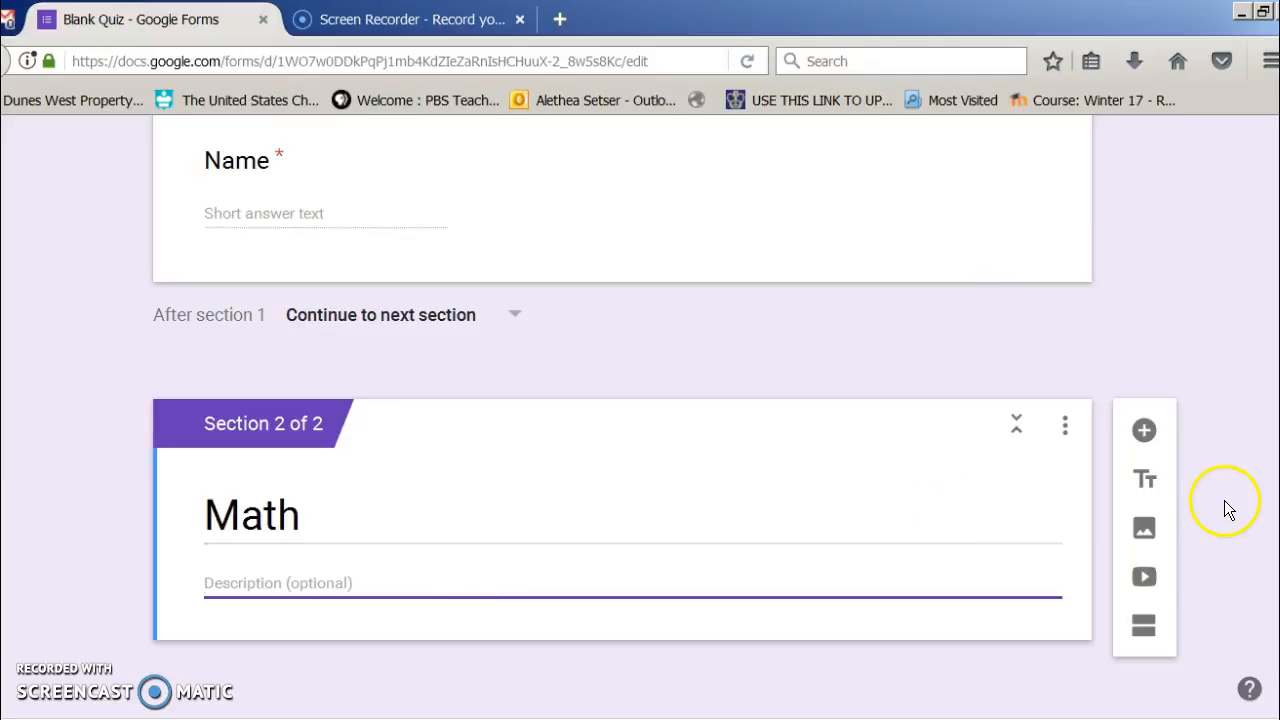
# - Add a question to the Math section with the text "1. What is 2+2?"
pyautogui.click(1143, 433)
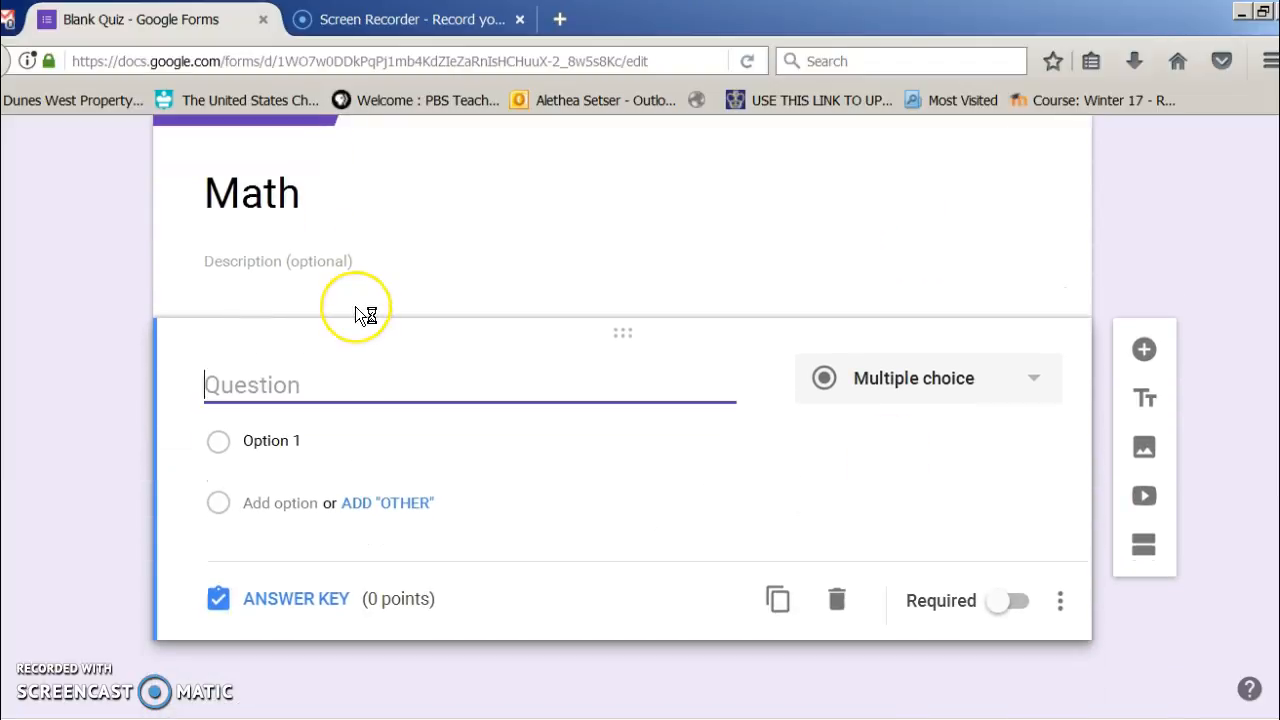
pyautogui.write('What is')
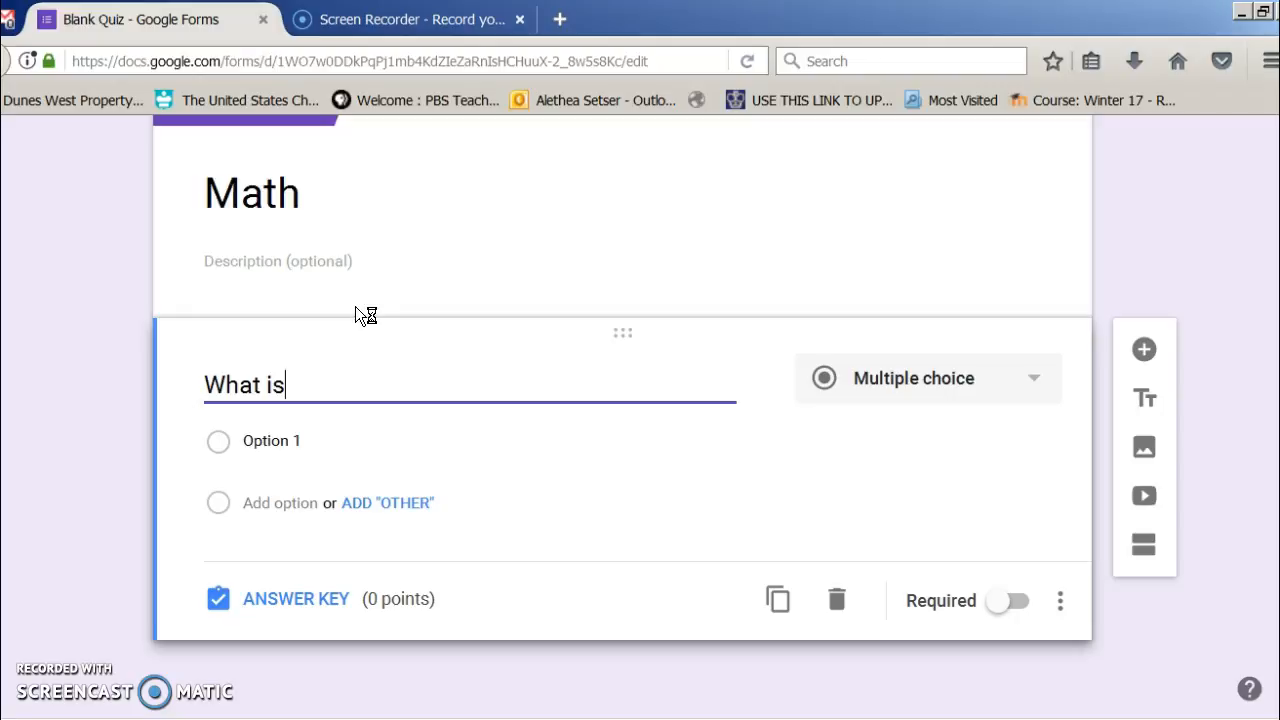
pyautogui.write(' 2+2?')
pyautogui.press('Left')
pyautogui.press('Left')
pyautogui.press('Left')
pyautogui.press('Left')
pyautogui.press('Left')
pyautogui.press('Left')
pyautogui.press('Left')
pyautogui.press('Left')
pyautogui.press('Left')
pyautogui.press('Left')
pyautogui.press('Left')
pyautogui.press('Left')
pyautogui.write('1.')
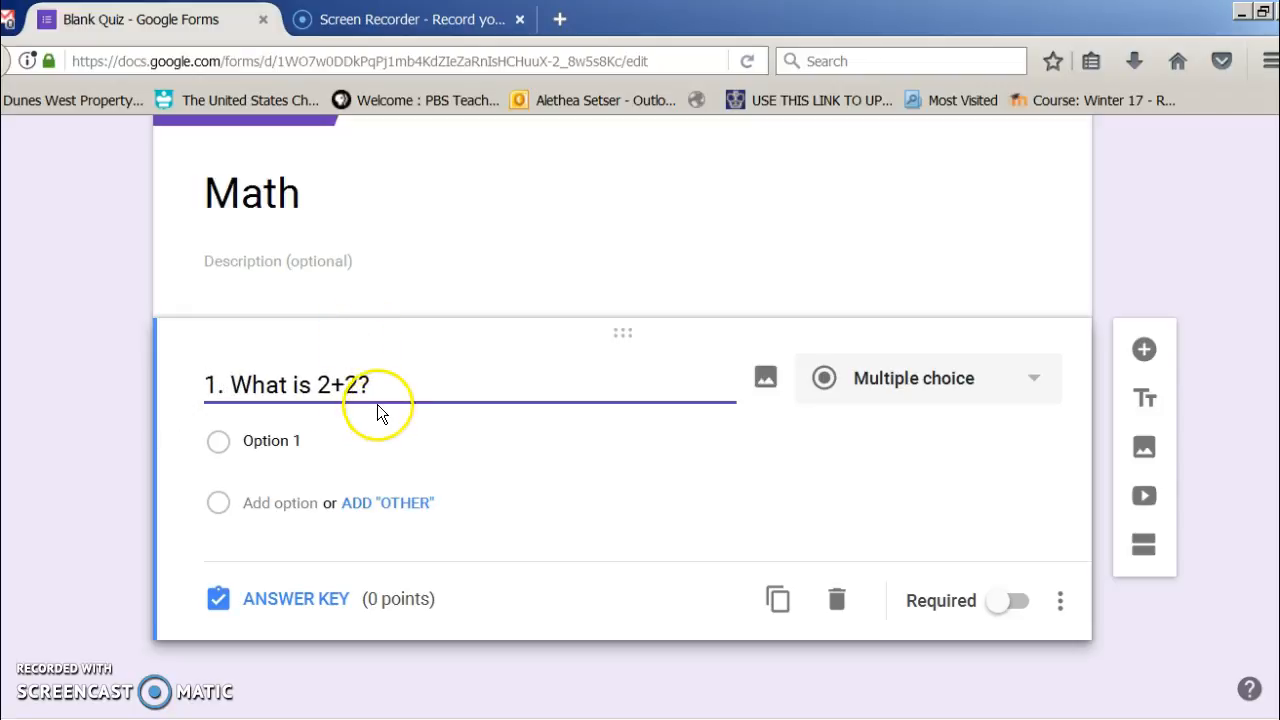
# - Set the 2+2 question's type to Checkboxes and give it the answer options 5, 10, 4 and 100
pyautogui.click(934, 381)
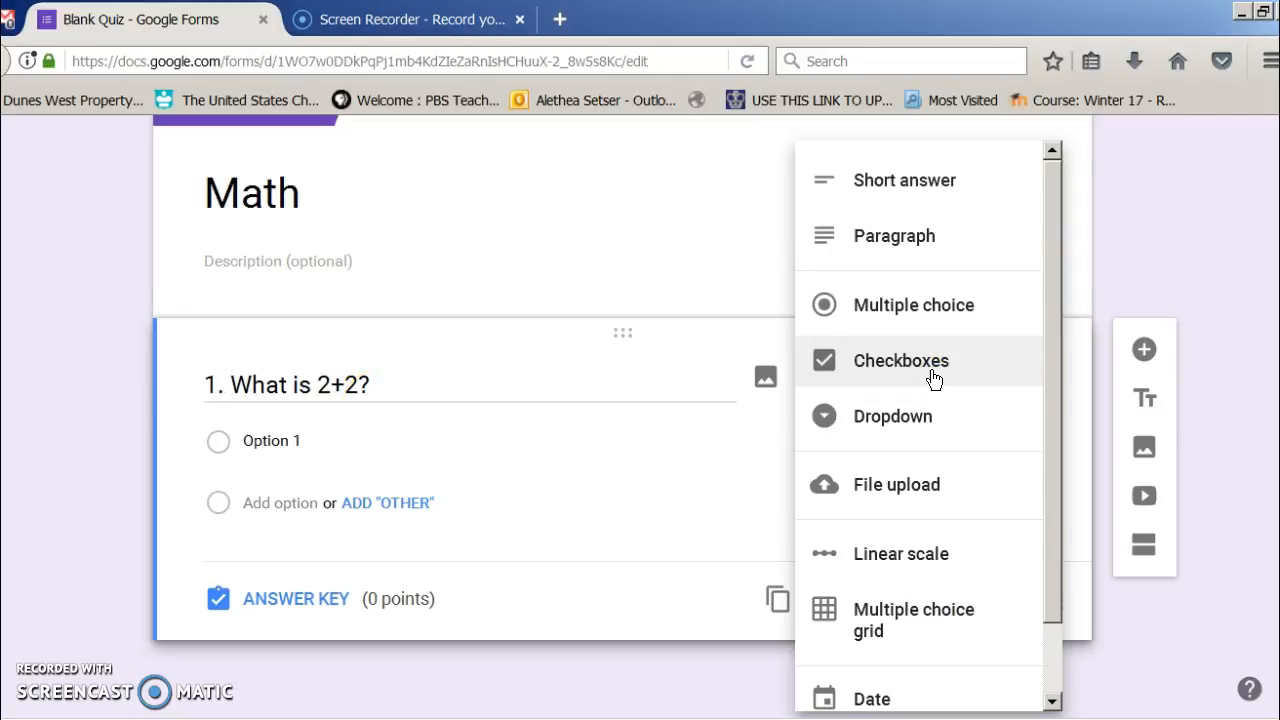
pyautogui.click(928, 365)
pyautogui.click(248, 436)
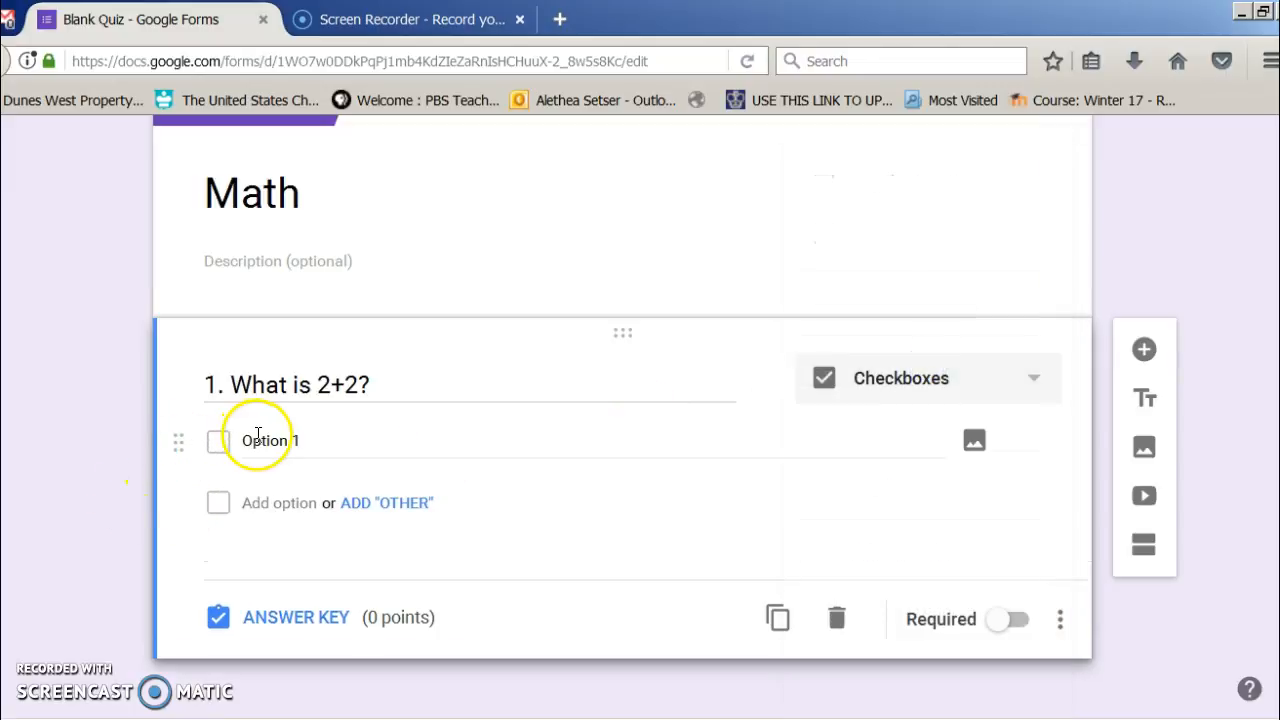
pyautogui.moveTo(306, 440); pyautogui.dragTo(236, 441)
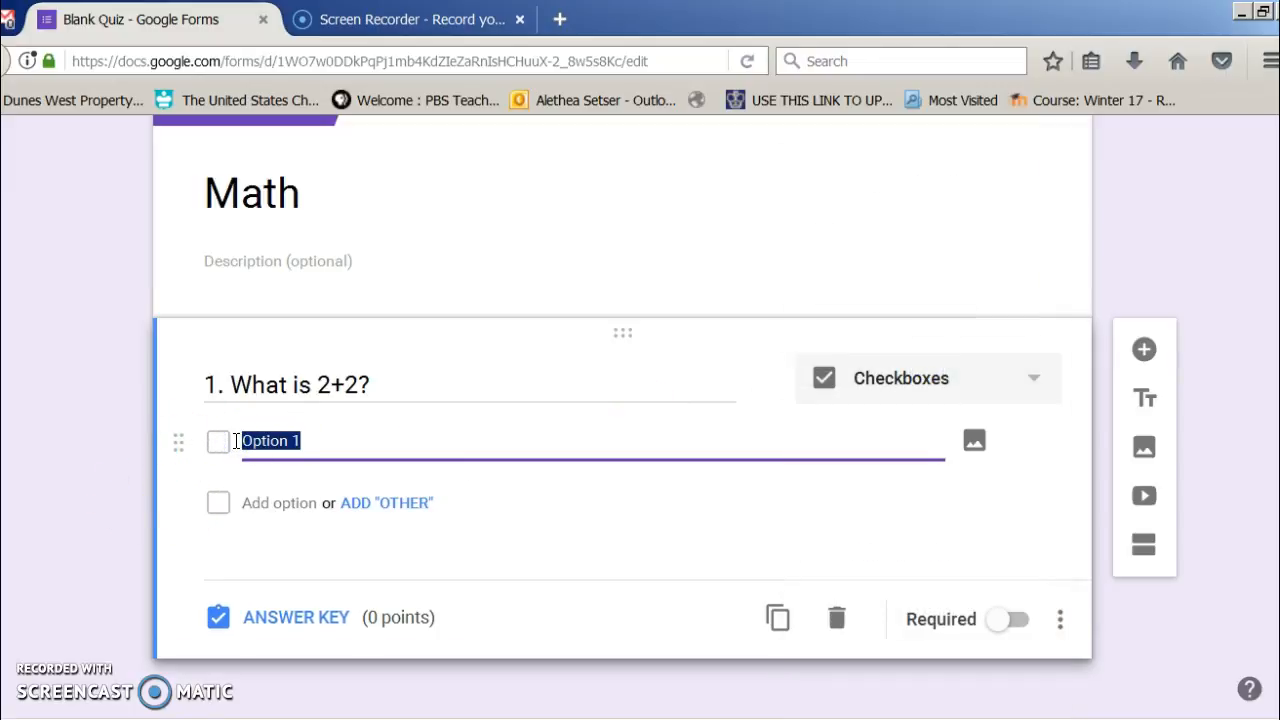
pyautogui.write('5')
pyautogui.click(265, 494)
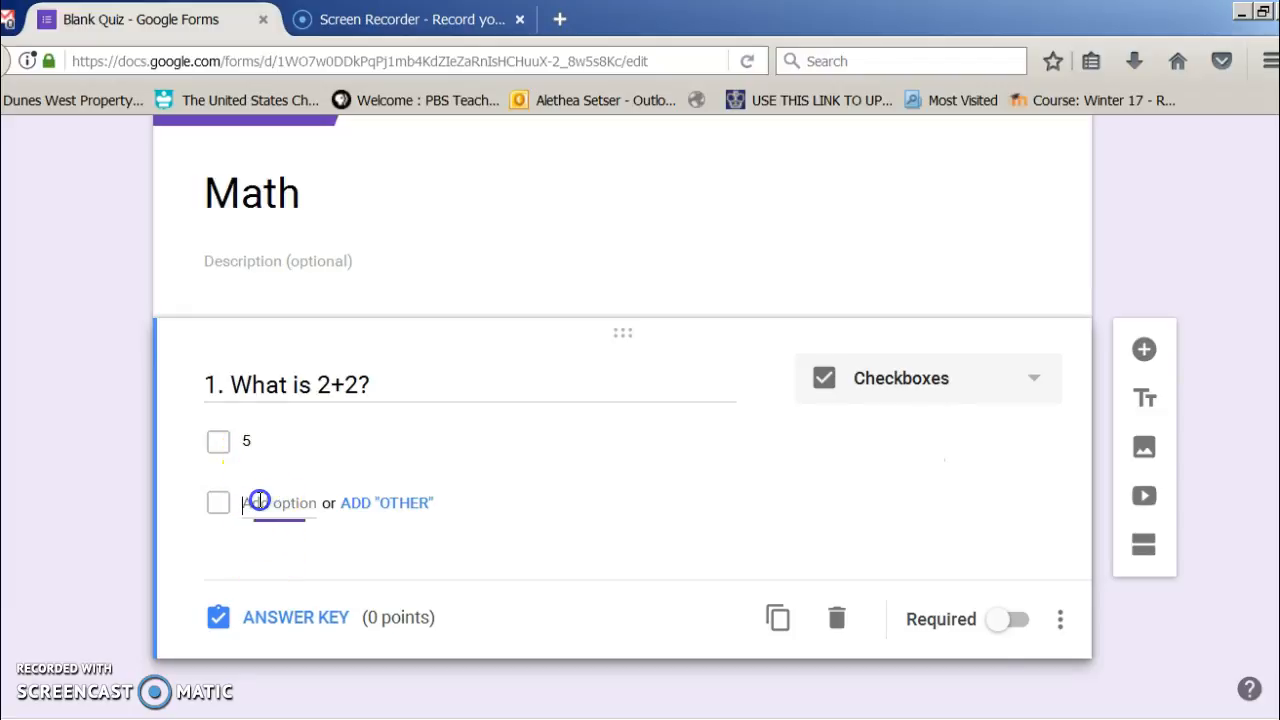
pyautogui.write('10')
pyautogui.click(251, 563)
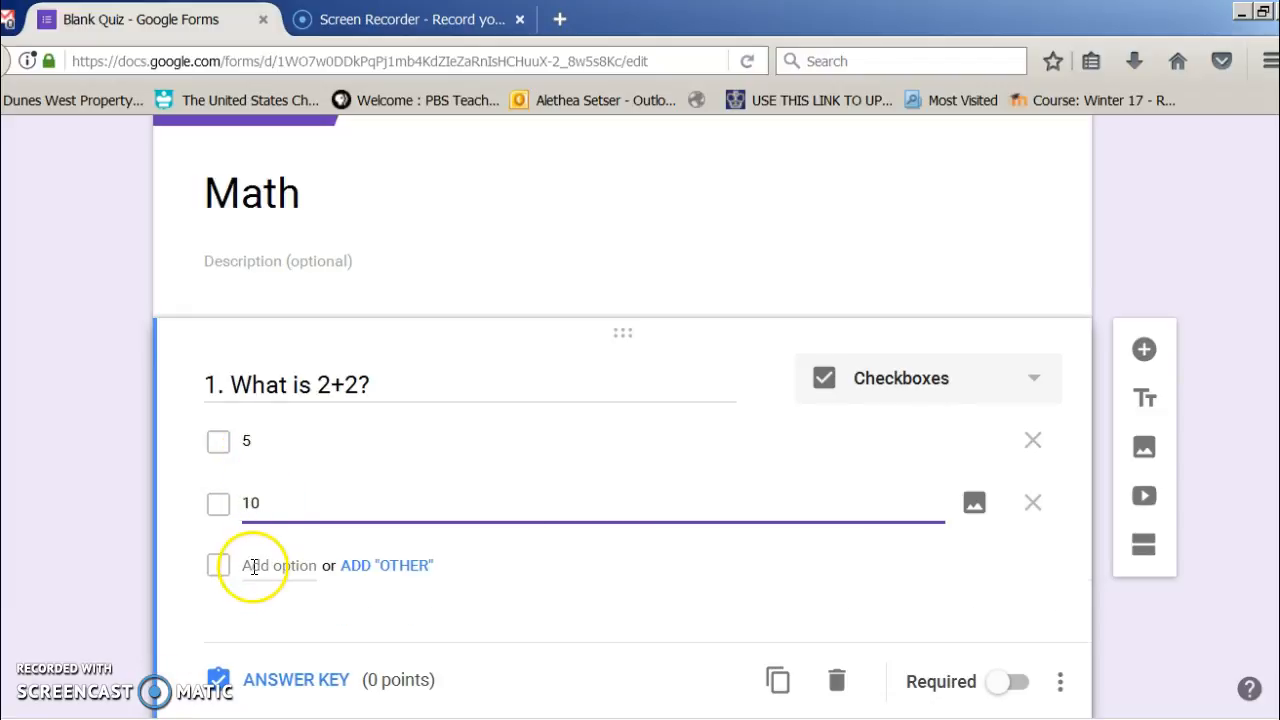
pyautogui.write('4')
pyautogui.click(282, 628)
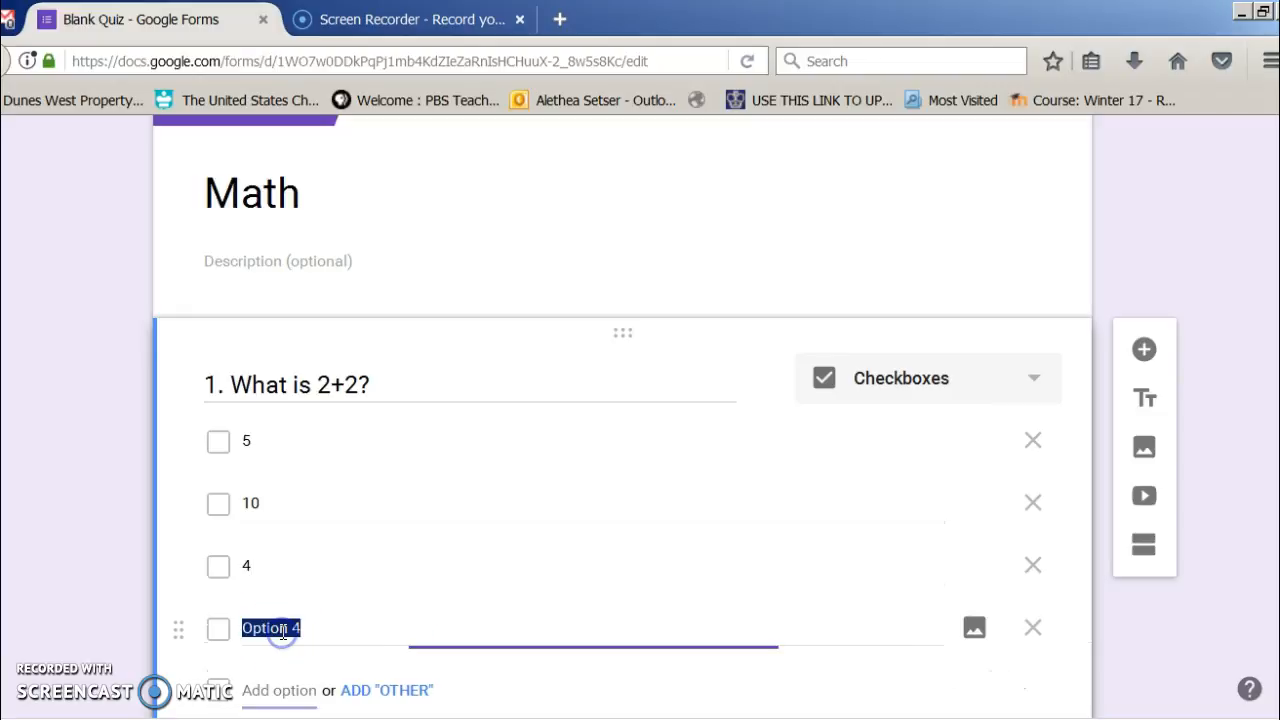
pyautogui.write('100')
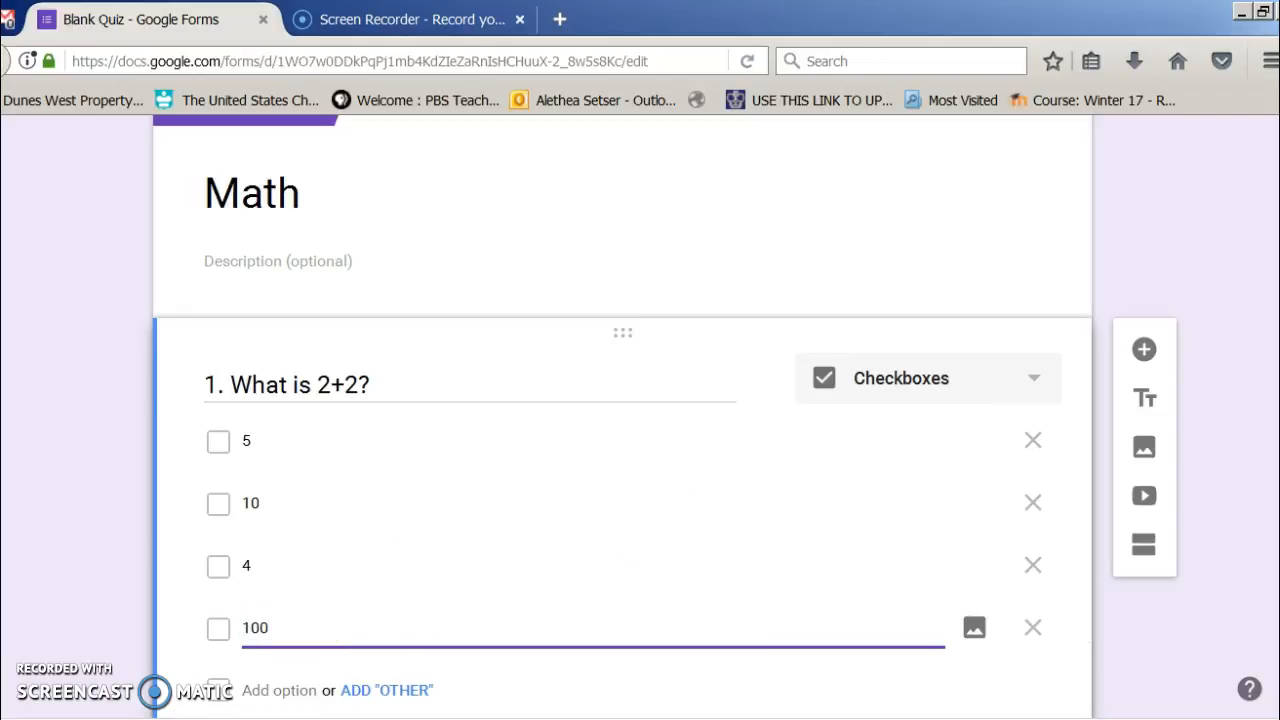
# - Make the 2+2 question required and mark 4 as the correct answer in its answer key
pyautogui.scroll(-2, 312, 625)
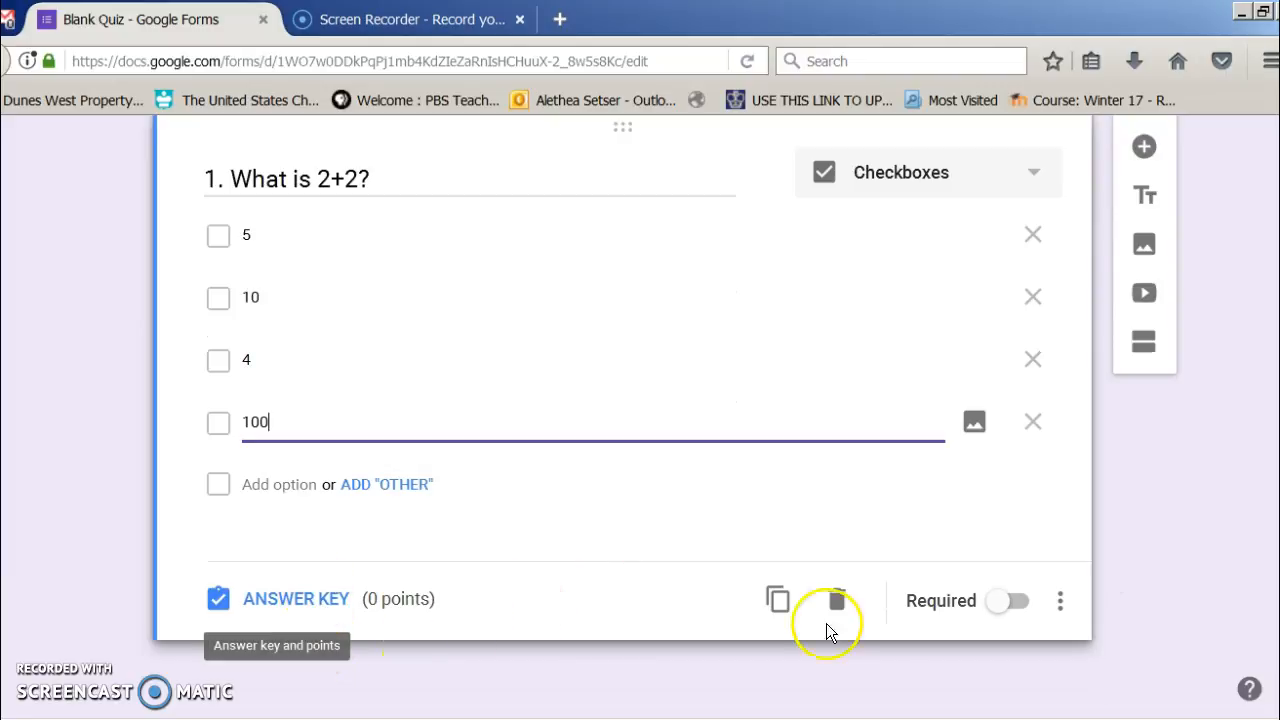
pyautogui.click(1005, 602)
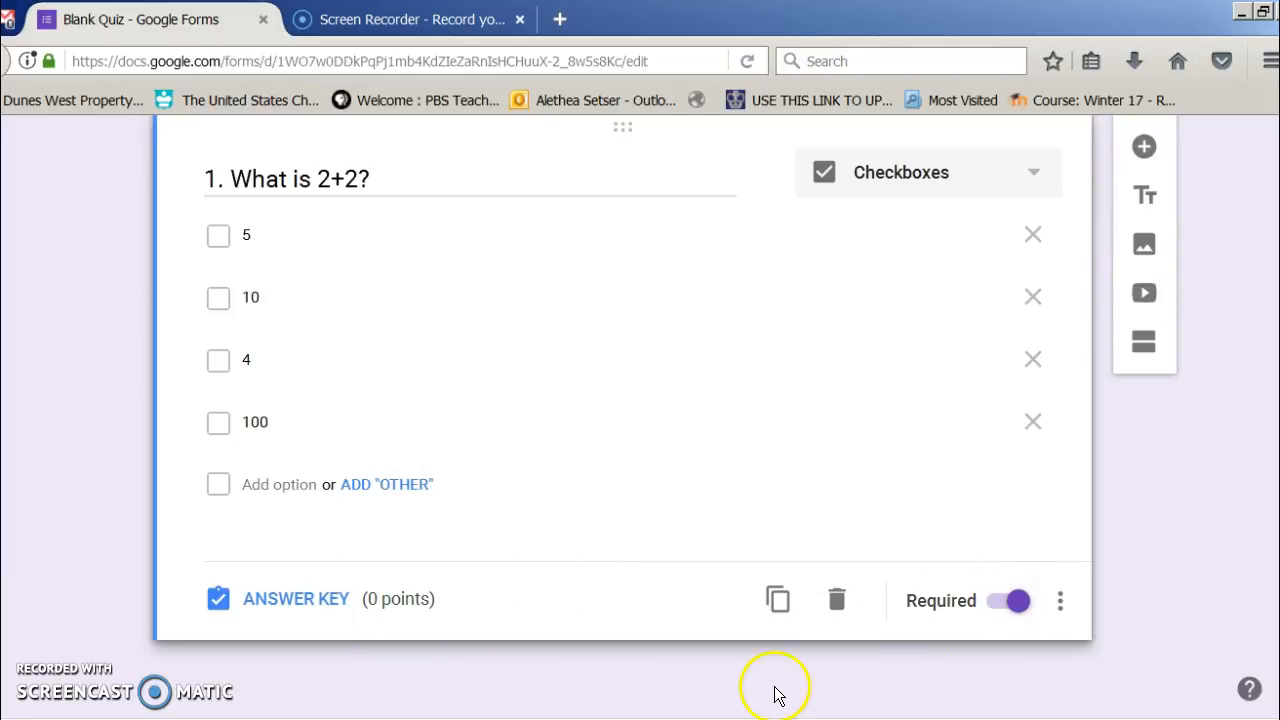
pyautogui.click(298, 603)
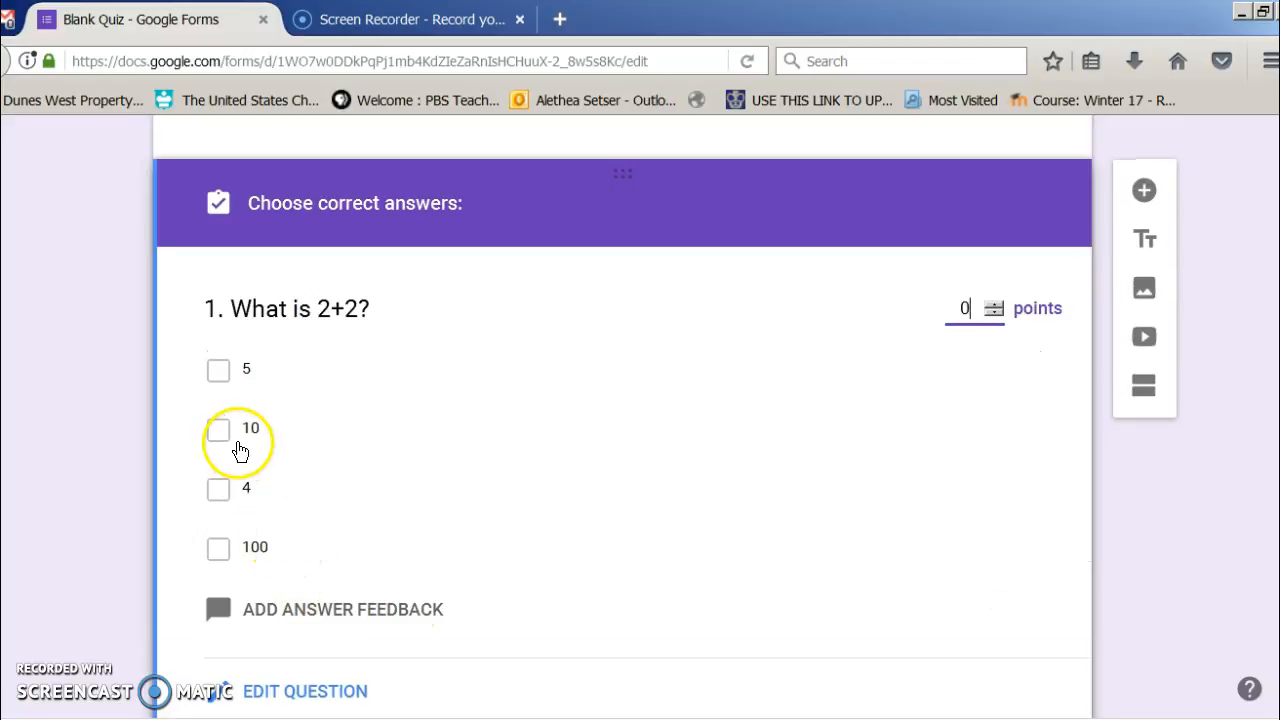
pyautogui.click(222, 487)
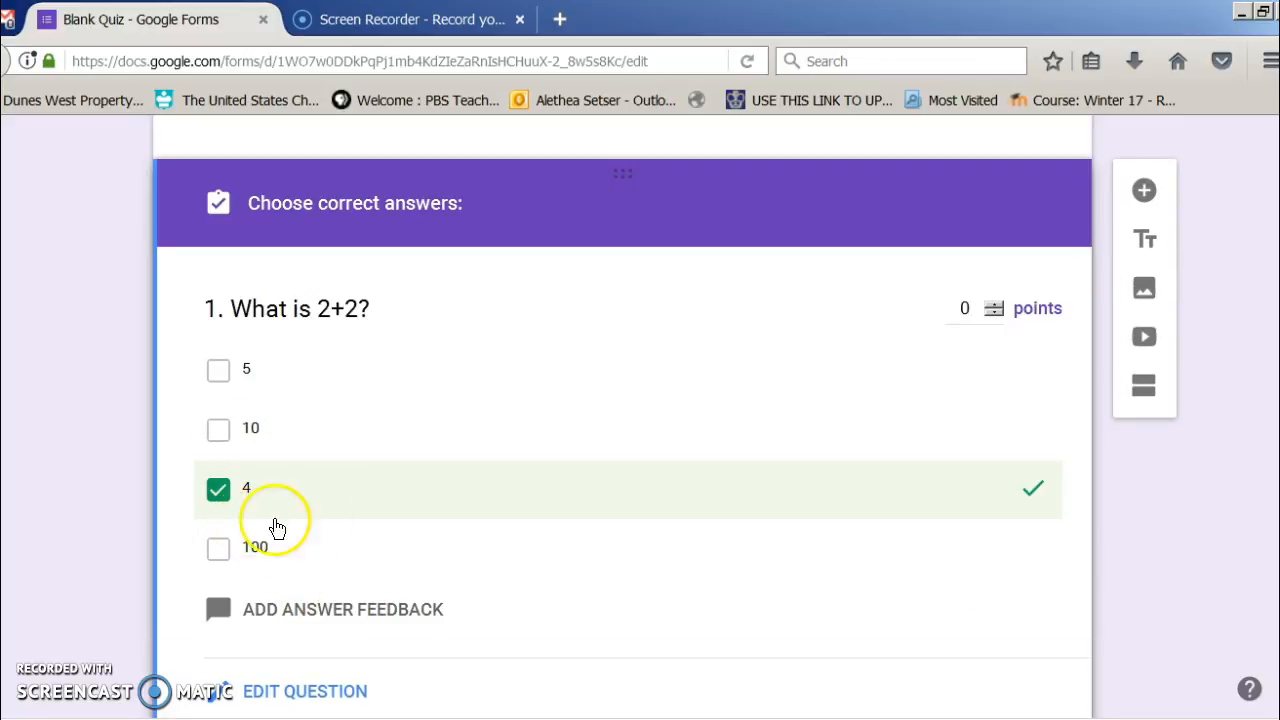
# - Assign 20 points to the 2+2 question in its answer key
pyautogui.click(993, 304)
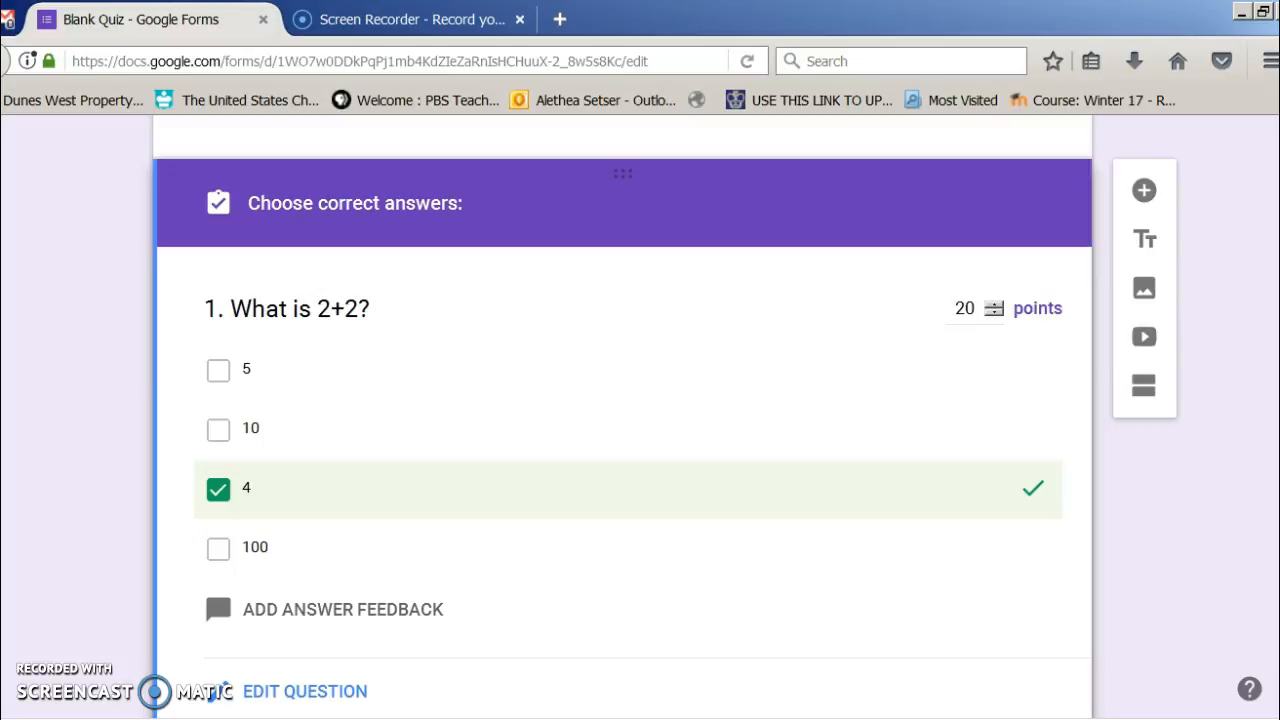
pyautogui.scroll(-2, 620, 420)
pyautogui.scroll(3, 620, 420)
pyautogui.scroll(1, 620, 420)
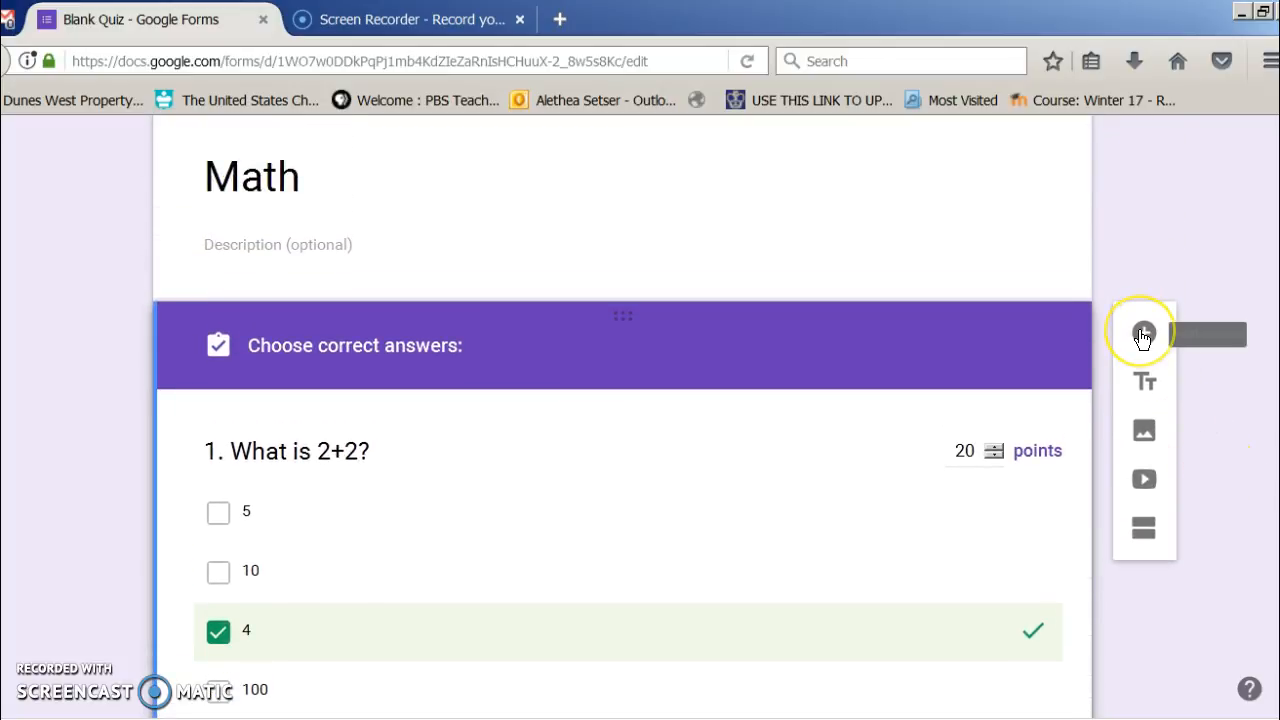
# - Add a question below the 2+2 question with the text "2. How much are 2 dimes worth?"
pyautogui.click(1143, 335)
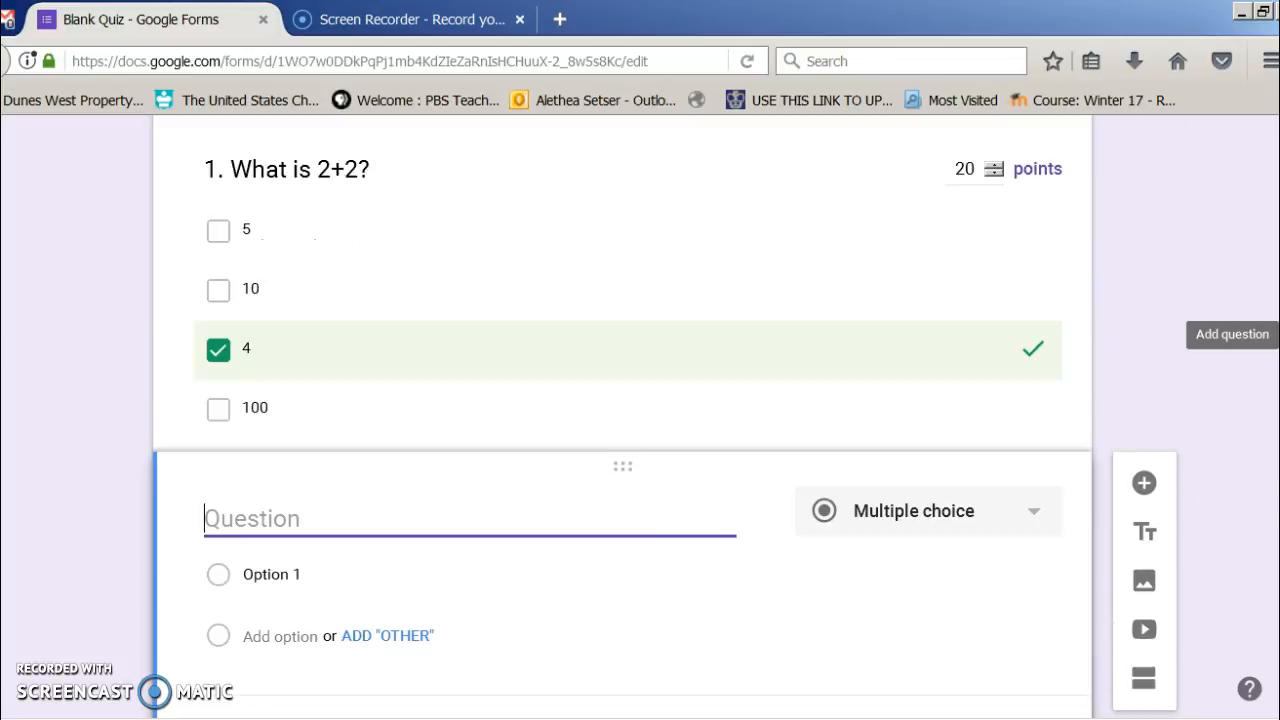
pyautogui.write('2.')
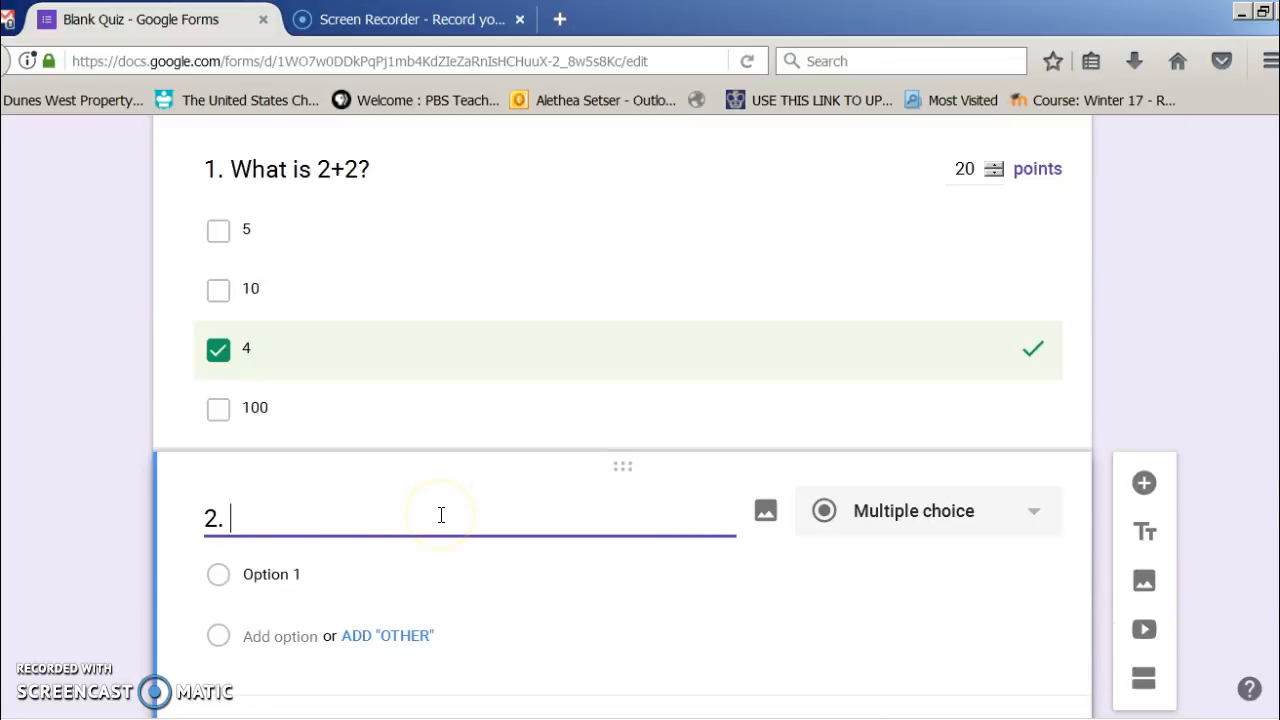
pyautogui.write(' How much are d')
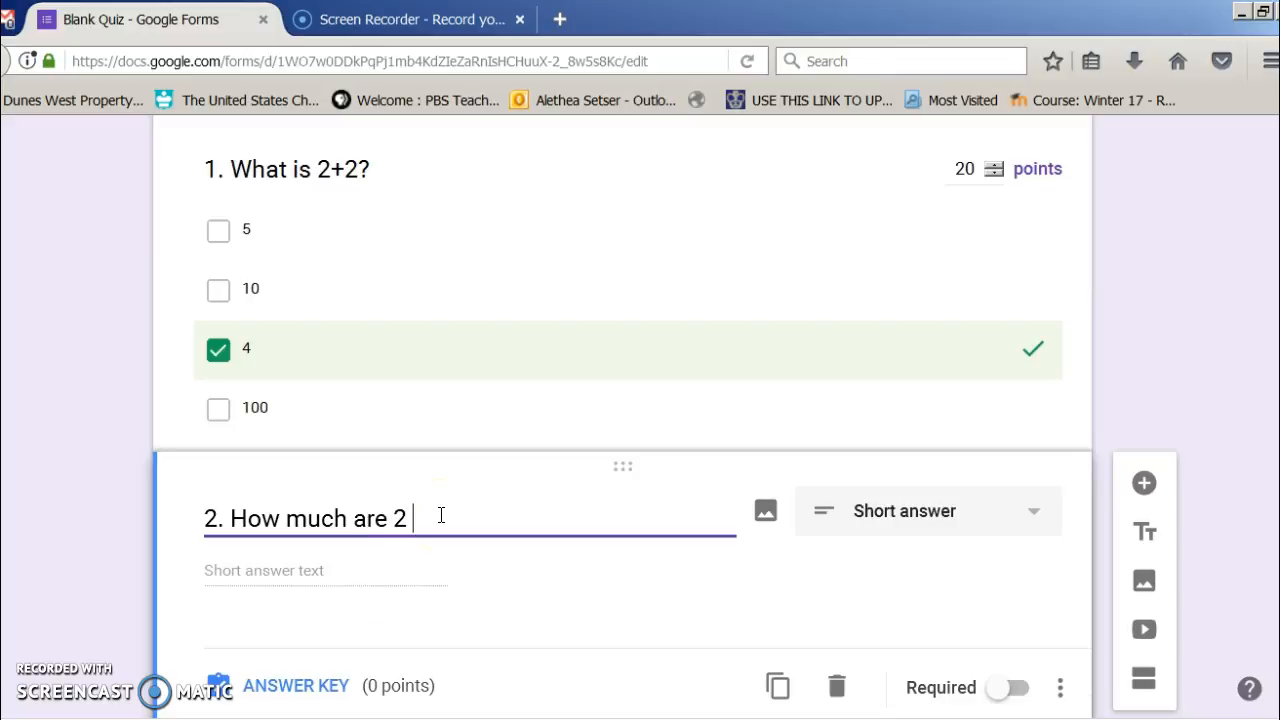
pyautogui.write(' dimes worth?')
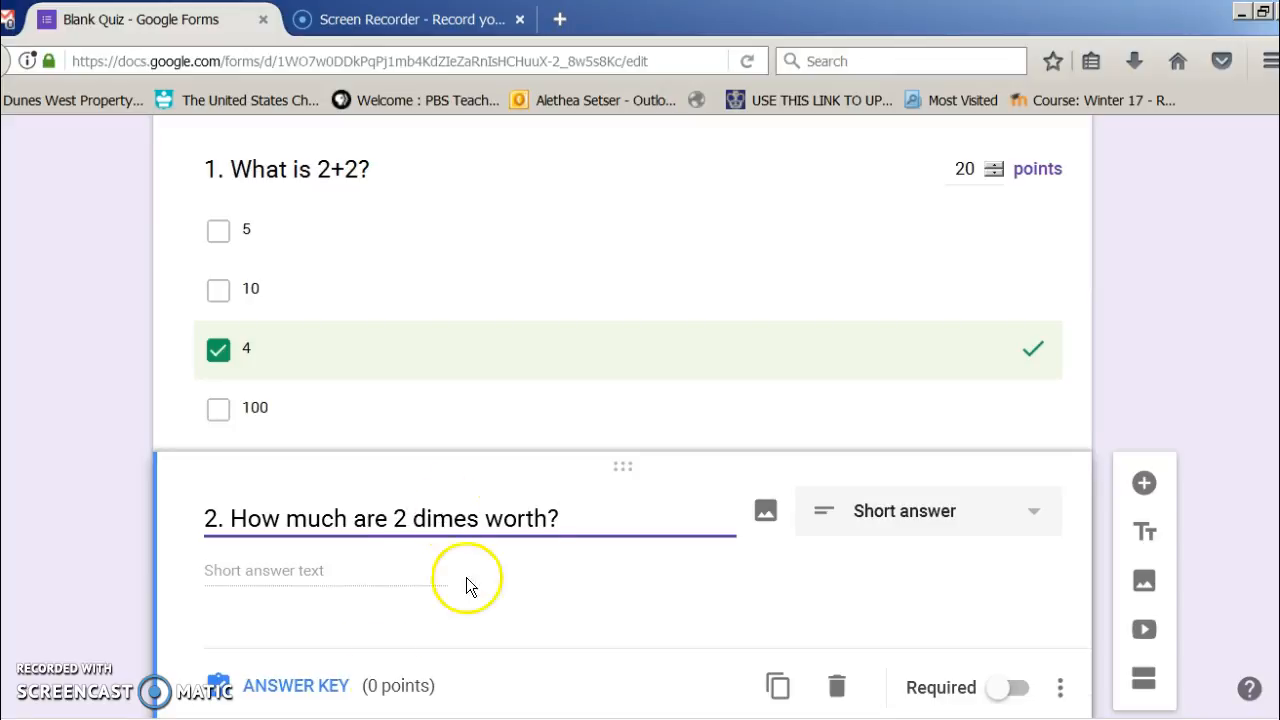
# - Set the dimes question's type to Dropdown and give it the answer options 5 cents, $0.50 and 20 cents
pyautogui.click(1010, 510)
pyautogui.click(972, 421)
pyautogui.click(249, 569)
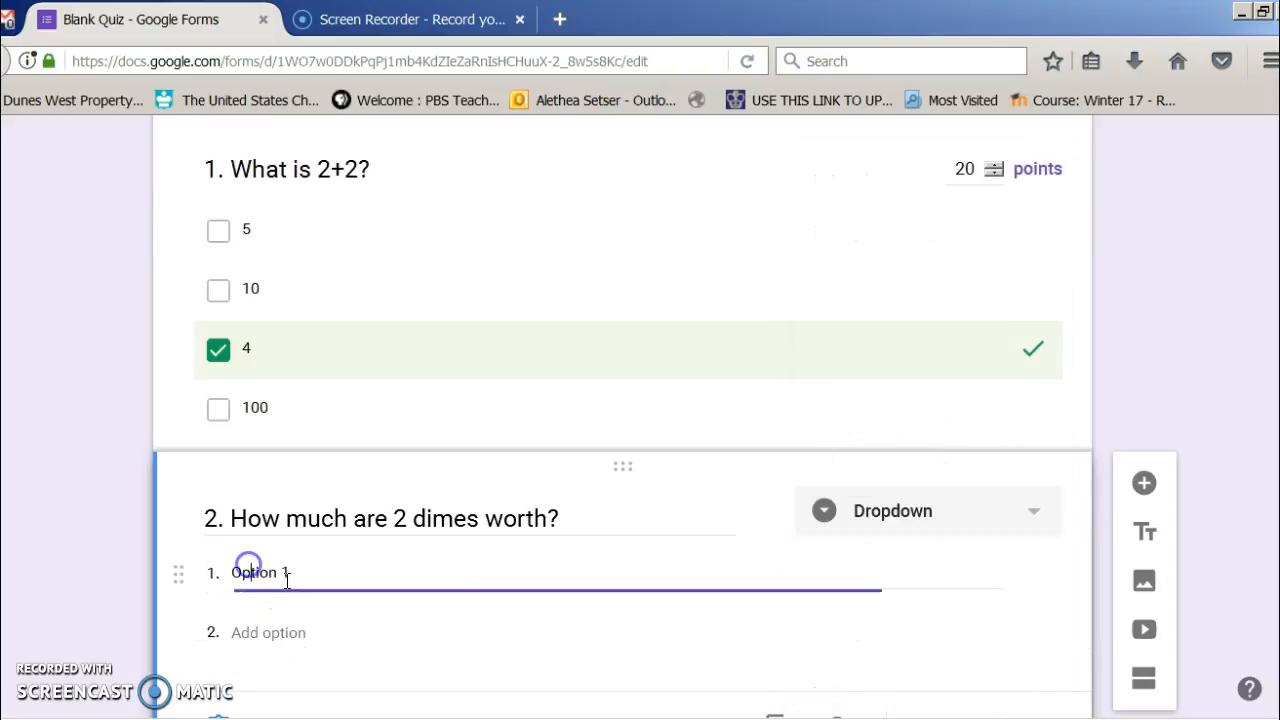
pyautogui.moveTo(309, 571); pyautogui.dragTo(215, 563)
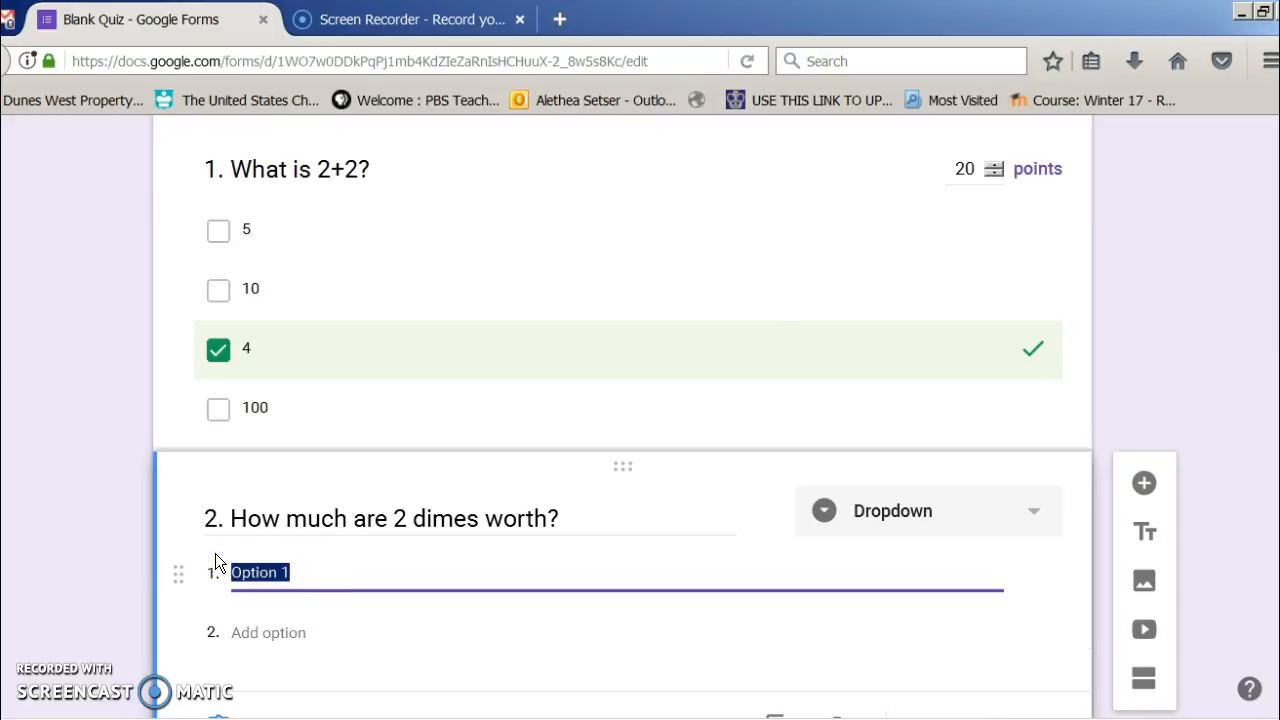
pyautogui.write('5 cents')
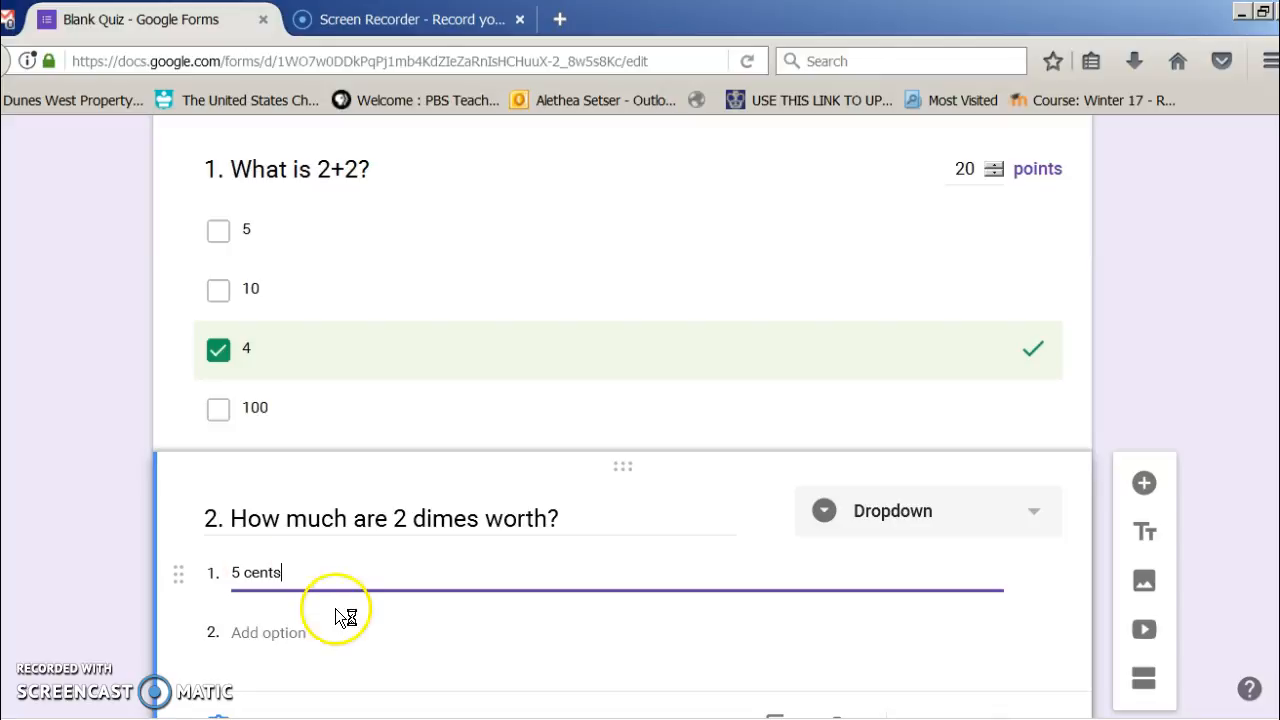
pyautogui.click(290, 634)
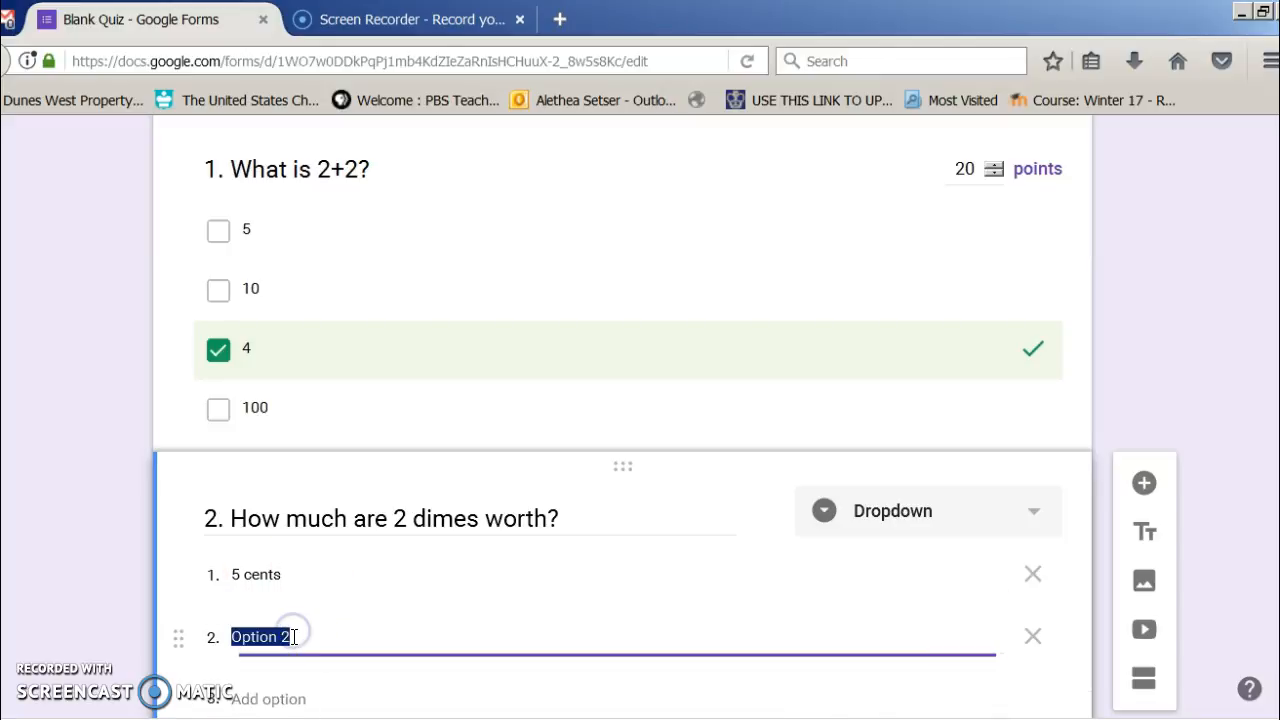
pyautogui.write('$0.50')
pyautogui.click(260, 699)
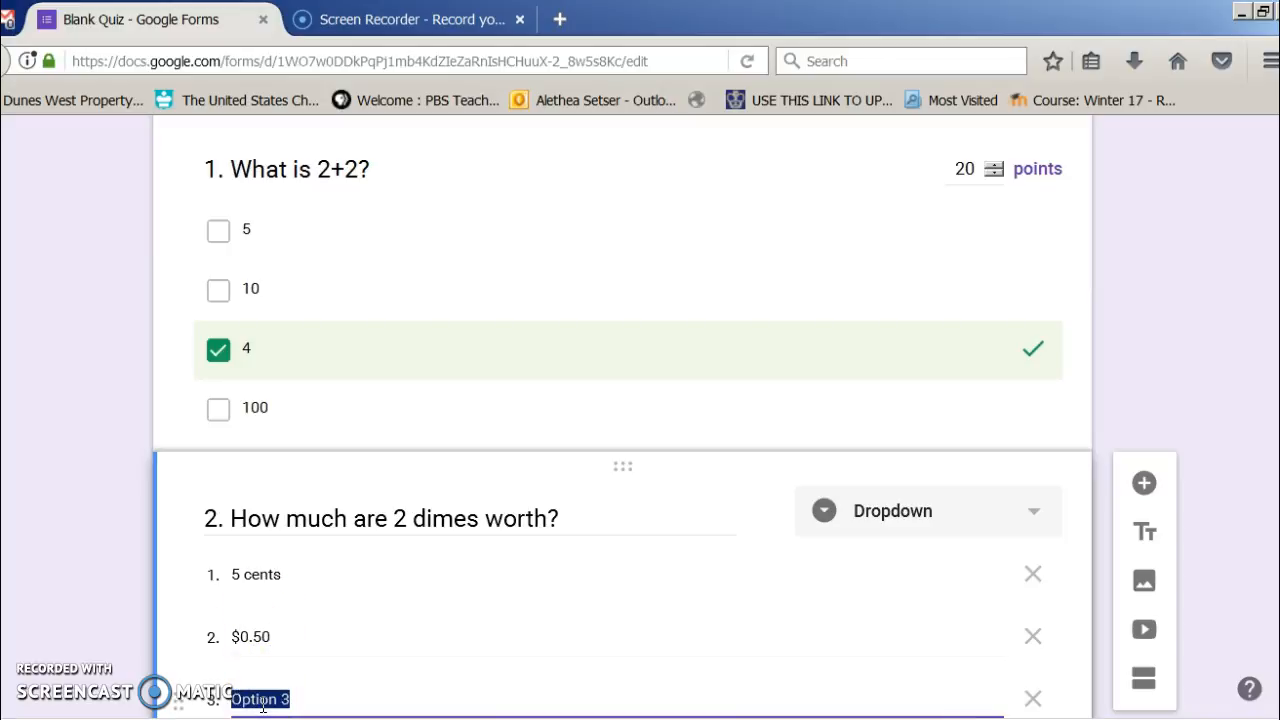
pyautogui.write('20 cents')
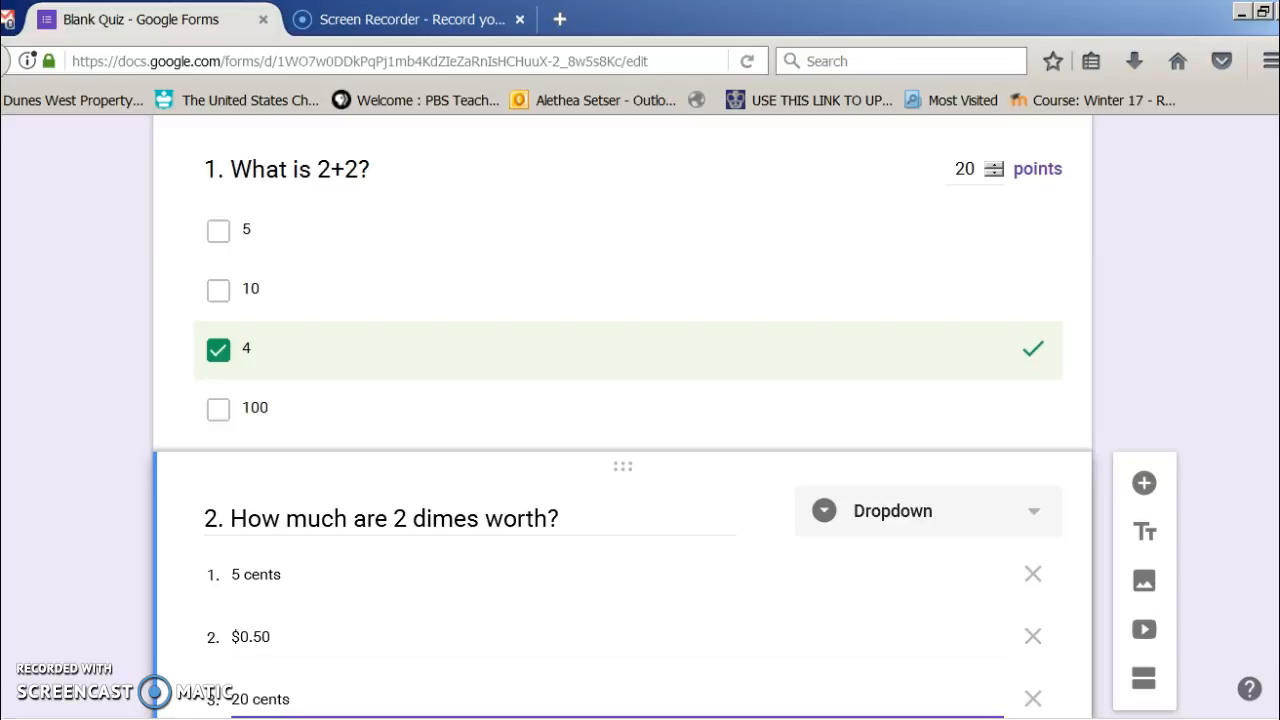
# - Make the dimes question required and mark 20 cents as the correct answer in its answer key
pyautogui.scroll(-3, 1186, 591)
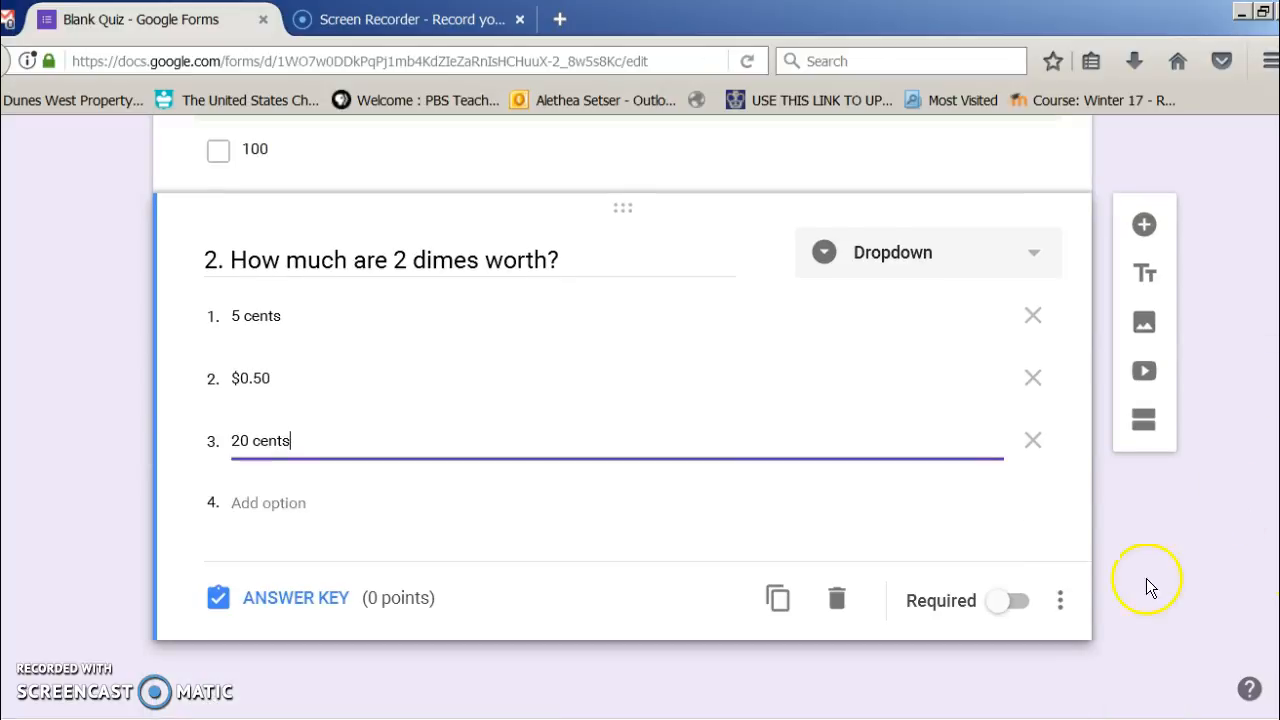
pyautogui.click(1015, 605)
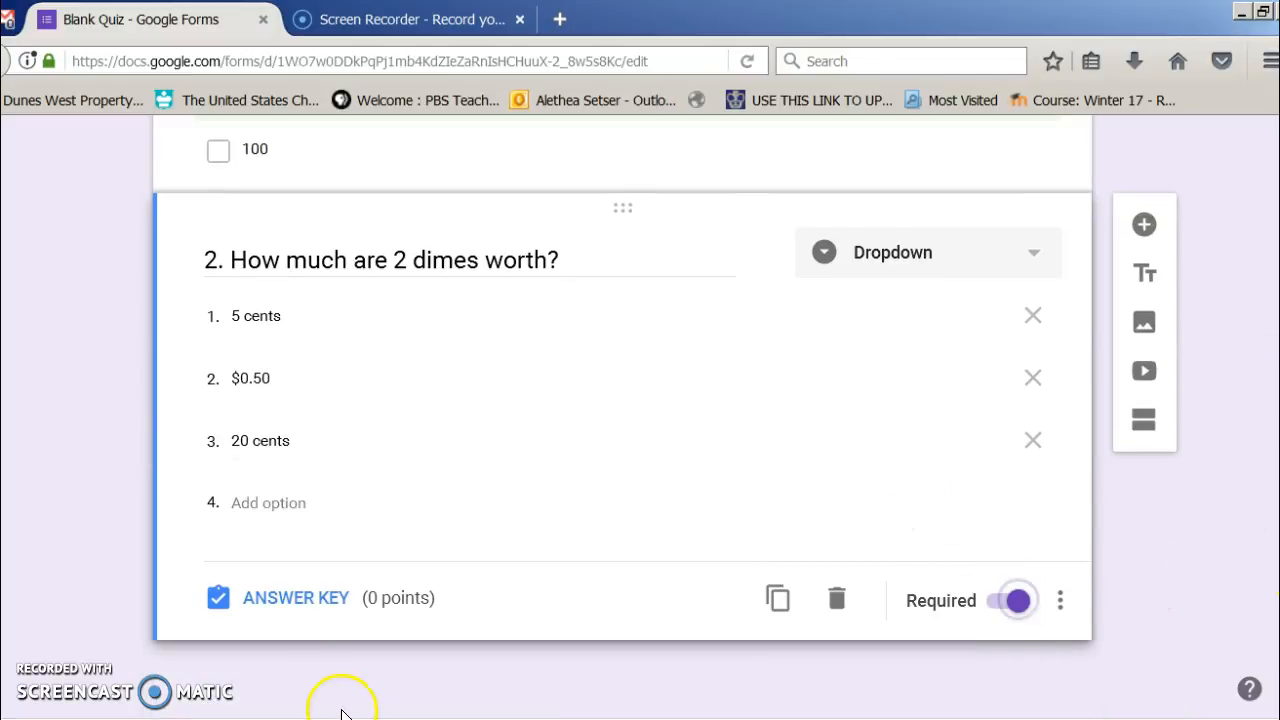
pyautogui.click(283, 598)
pyautogui.click(243, 558)
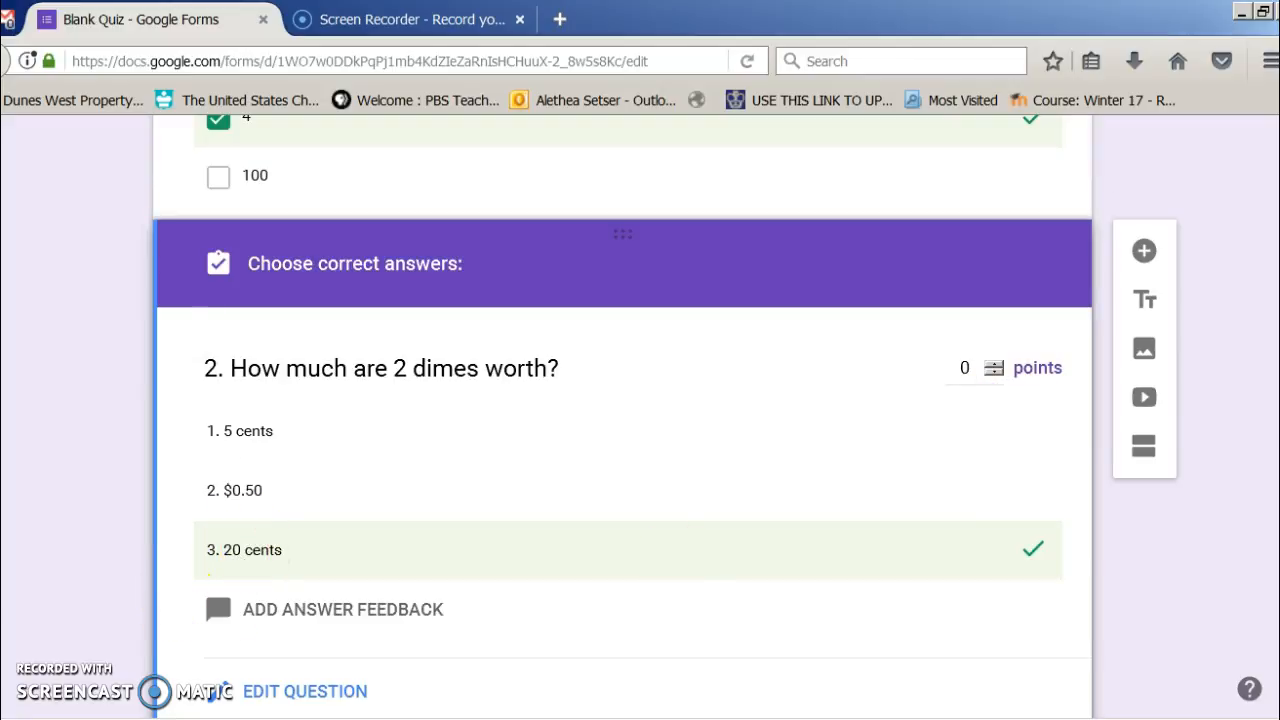
# - Add a blank question after the dimes question in the Math section
pyautogui.scroll(-1, 215, 581)
pyautogui.scroll(4, 215, 581)
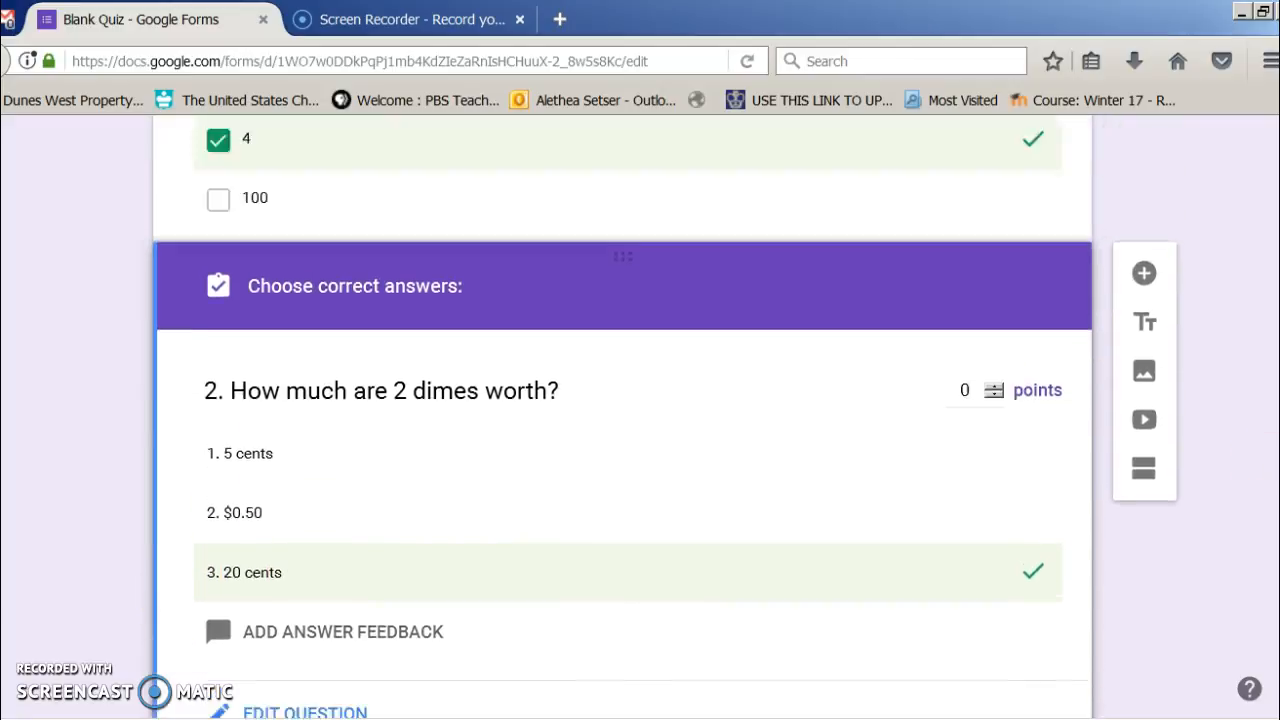
pyautogui.scroll(-2, 1157, 371)
pyautogui.click(1145, 372)
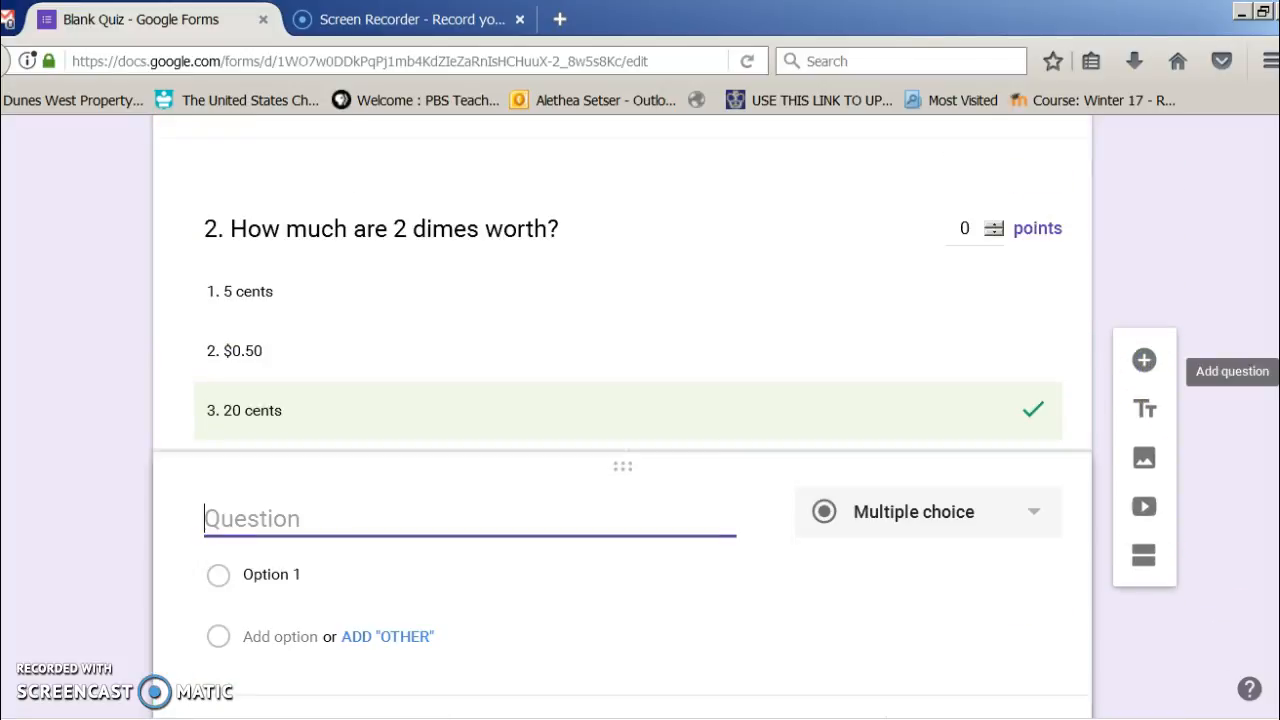
# - Add a third section titled "Reading" after the Math section and insert a blank question in it
pyautogui.click(1143, 679)
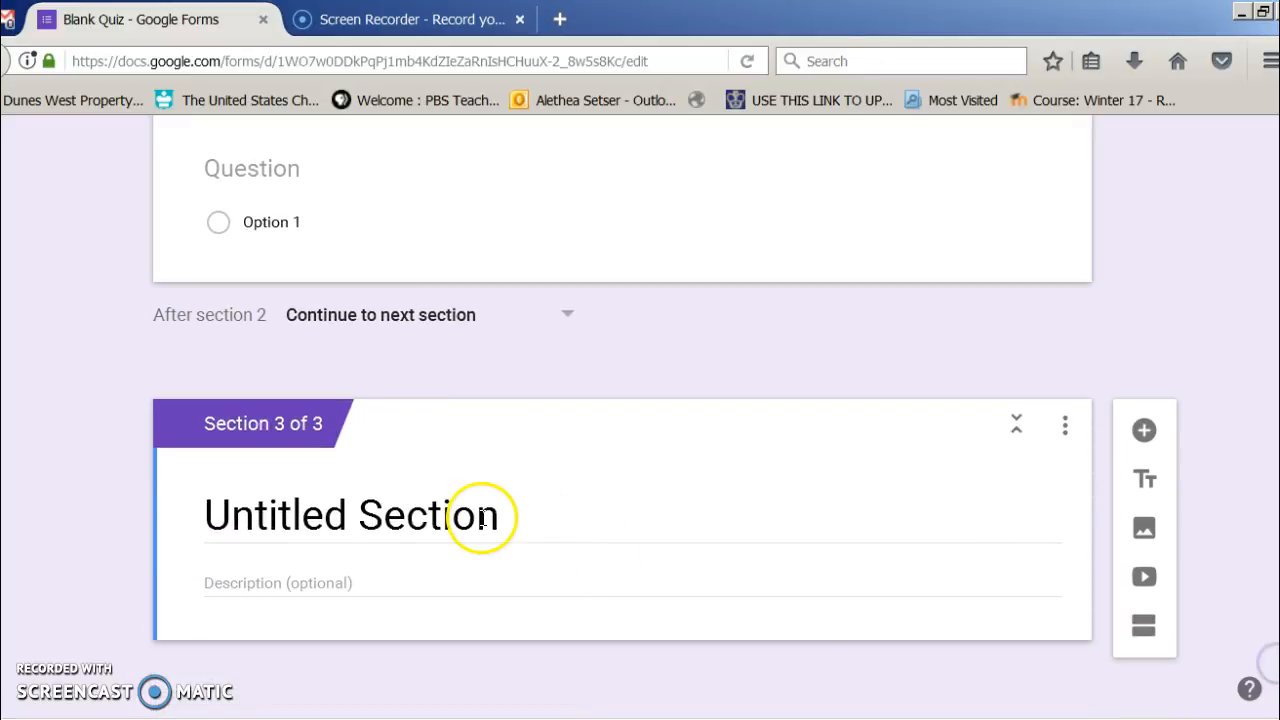
pyautogui.moveTo(539, 516); pyautogui.dragTo(222, 476)
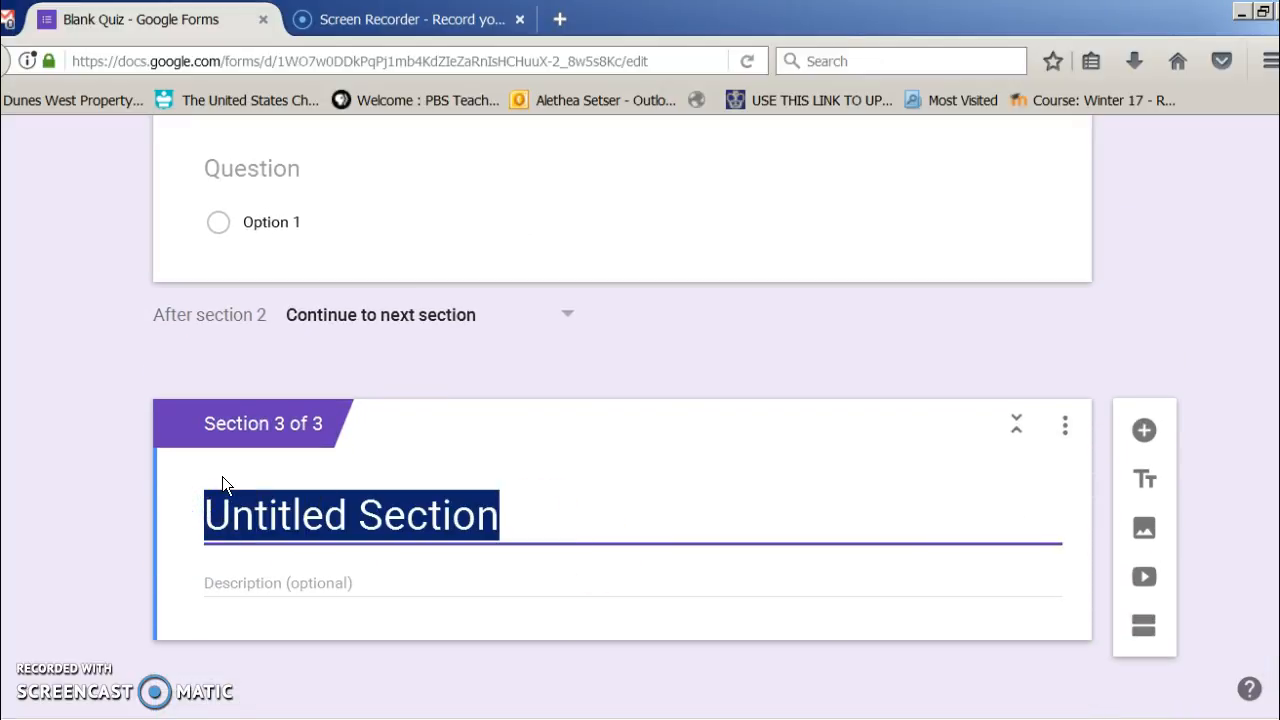
pyautogui.write('Reading')
pyautogui.click(251, 436)
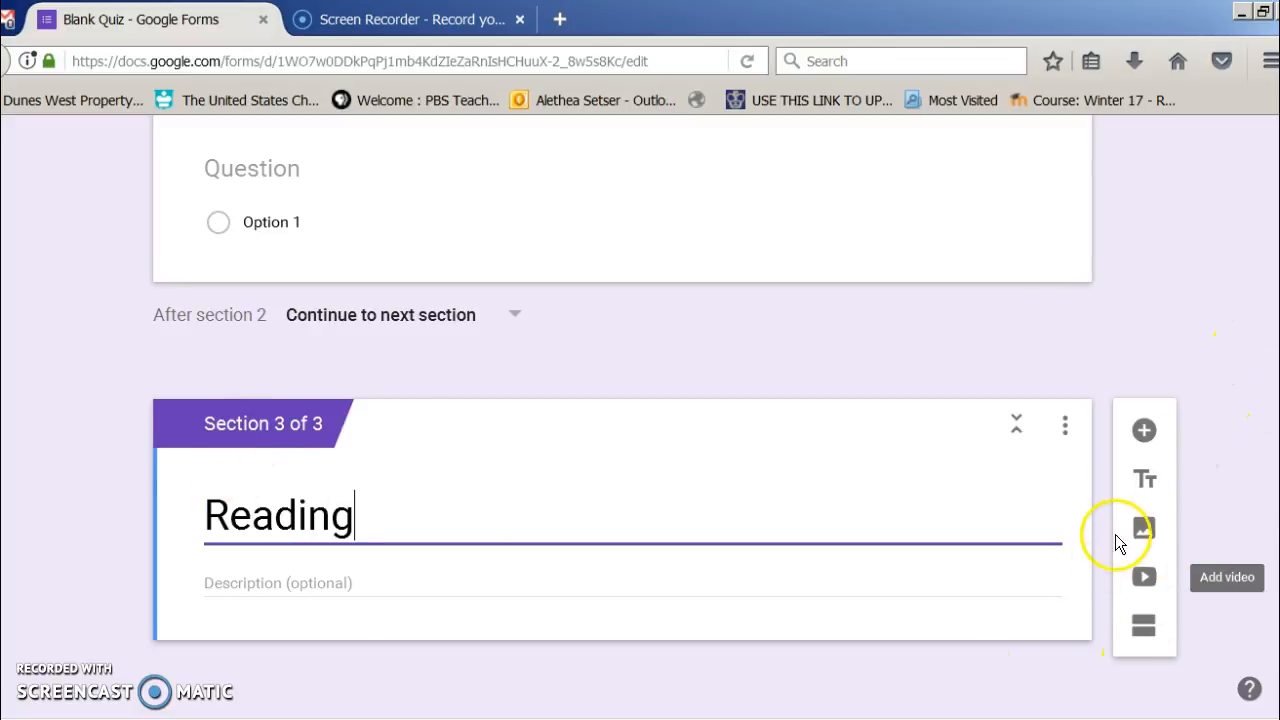
pyautogui.click(1145, 431)
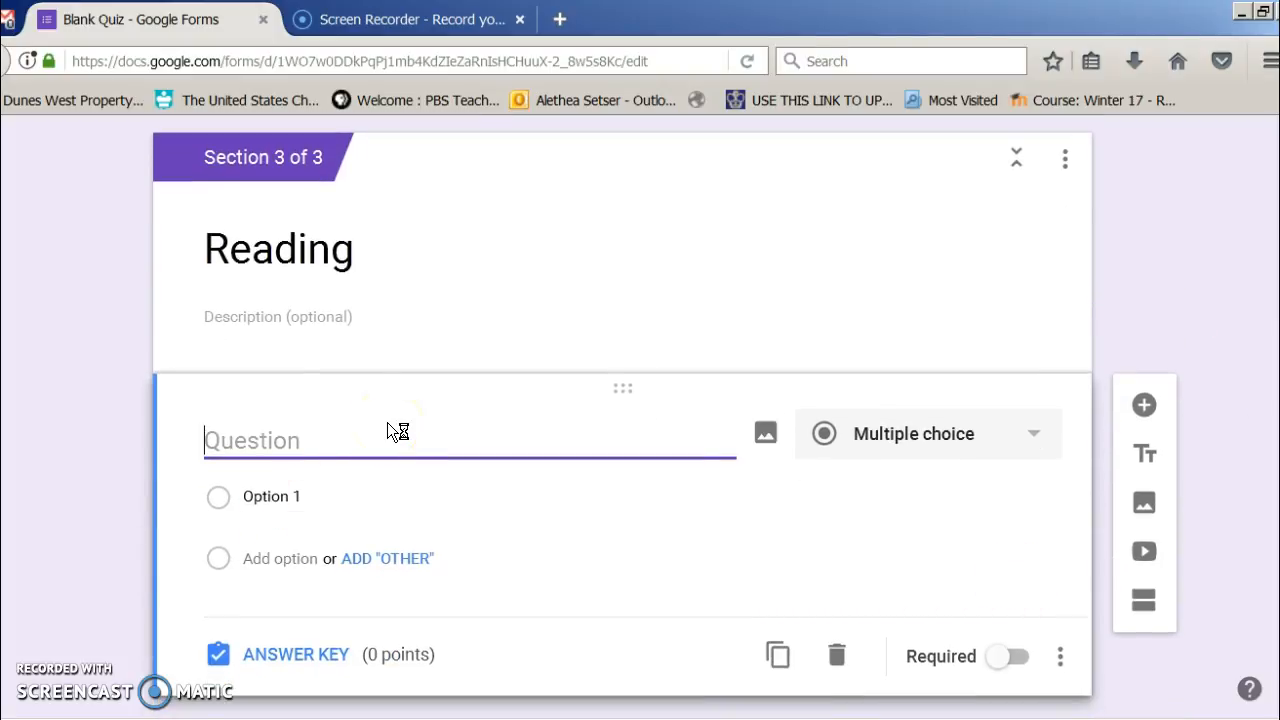
pyautogui.write('What is')
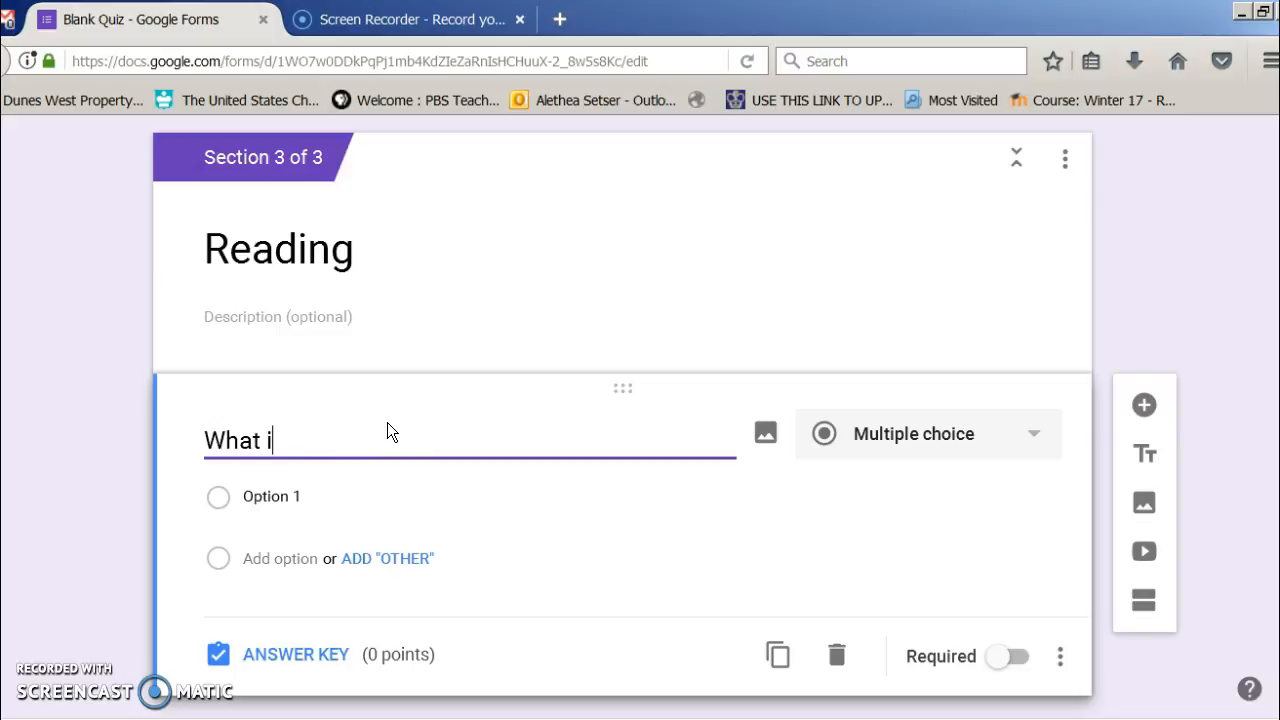
pyautogui.press('BackSpace')
pyautogui.press('BackSpace')
pyautogui.press('BackSpace')
pyautogui.press('BackSpace')
pyautogui.press('BackSpace')
pyautogui.press('BackSpace')
pyautogui.press('BackSpace')
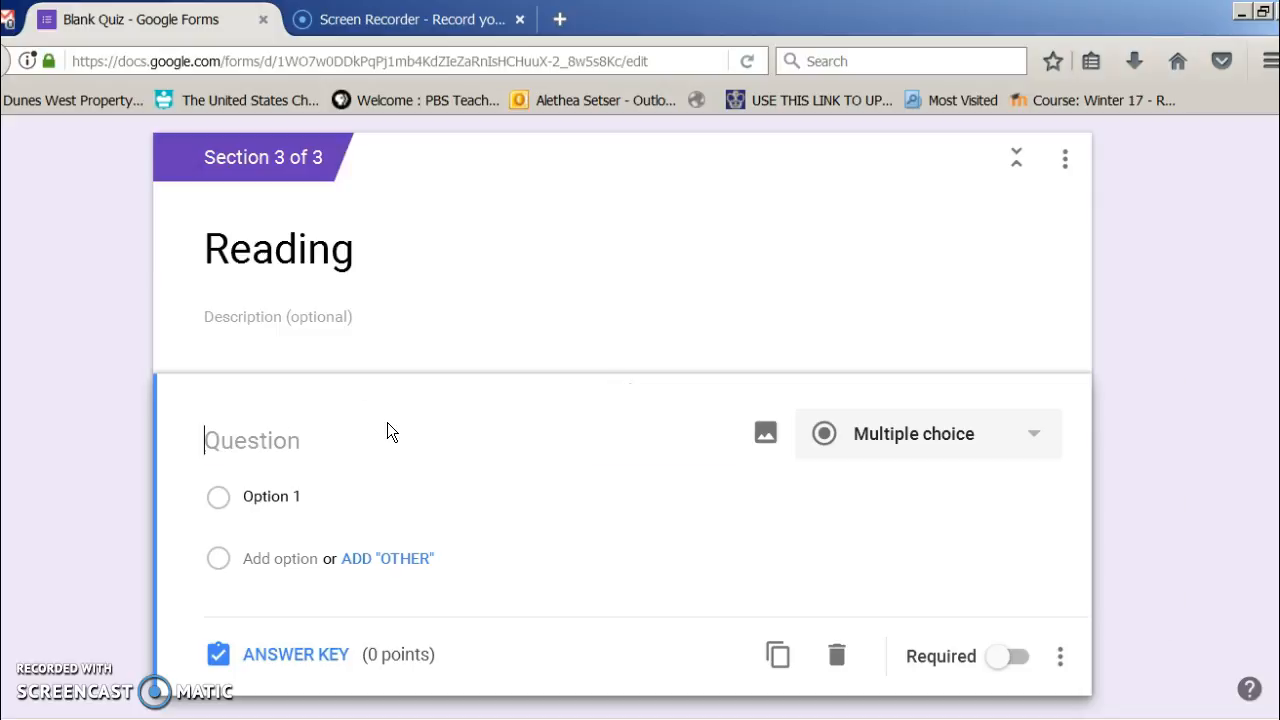
# - Enter "Find the noun in this sentence: The cat ran." as the Reading question's text
pyautogui.write('Find the noun ')
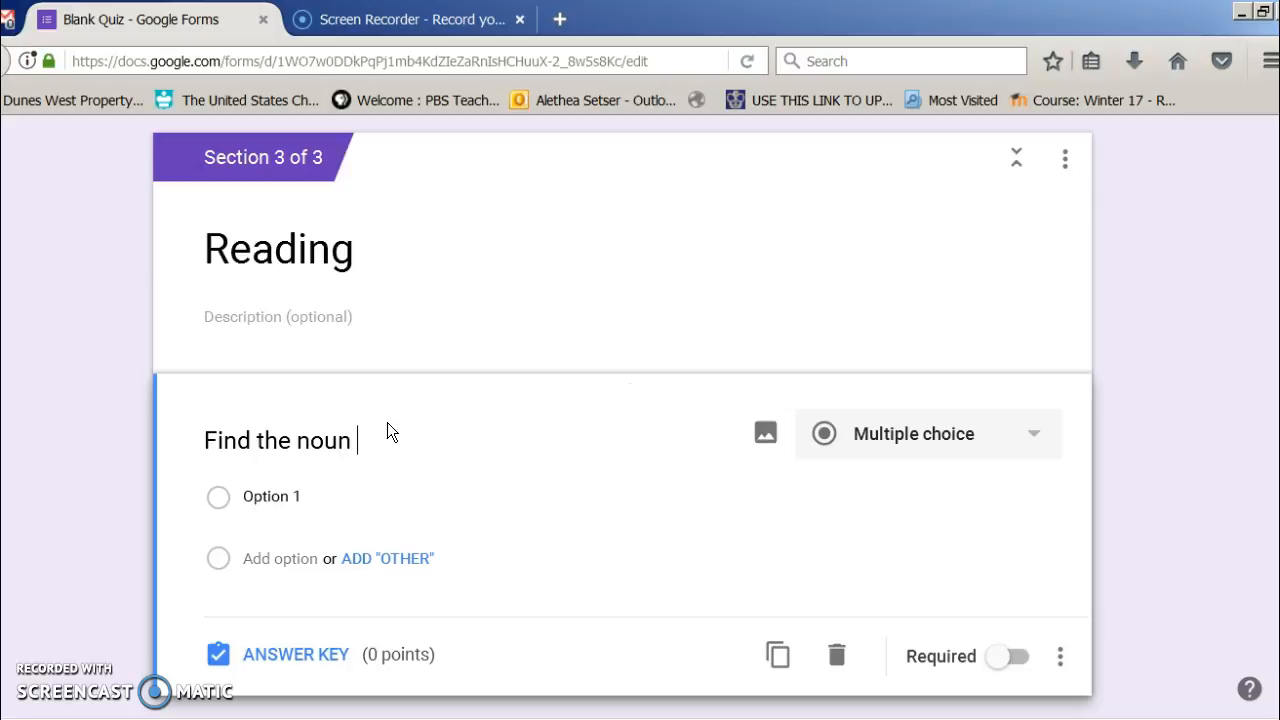
pyautogui.write('in this sentence')
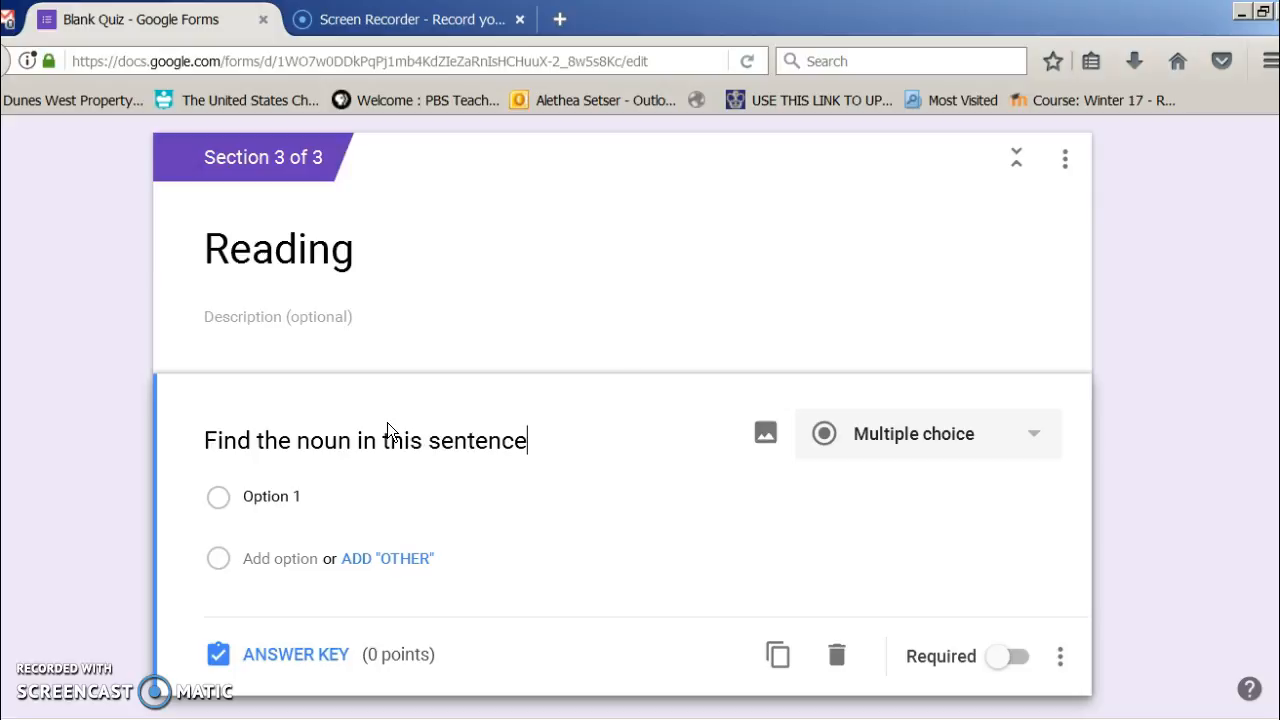
pyautogui.write(': The cat')
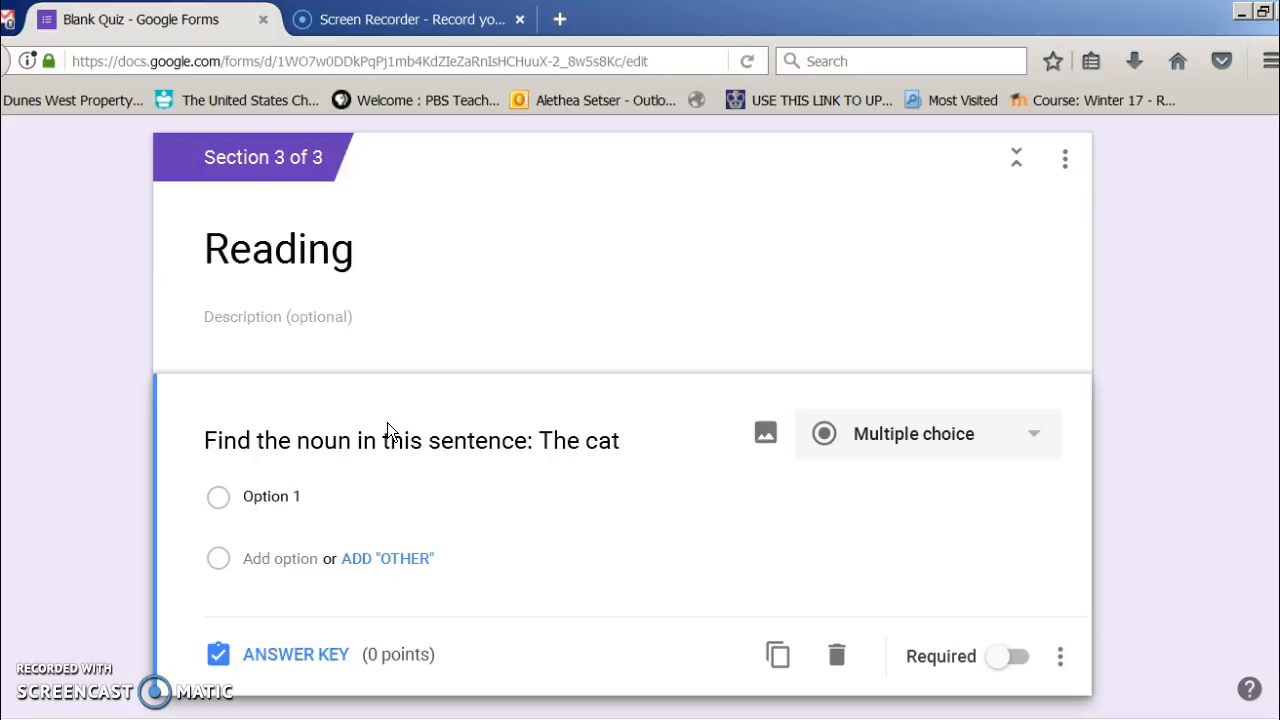
pyautogui.write(' ran.')
pyautogui.click(343, 459)
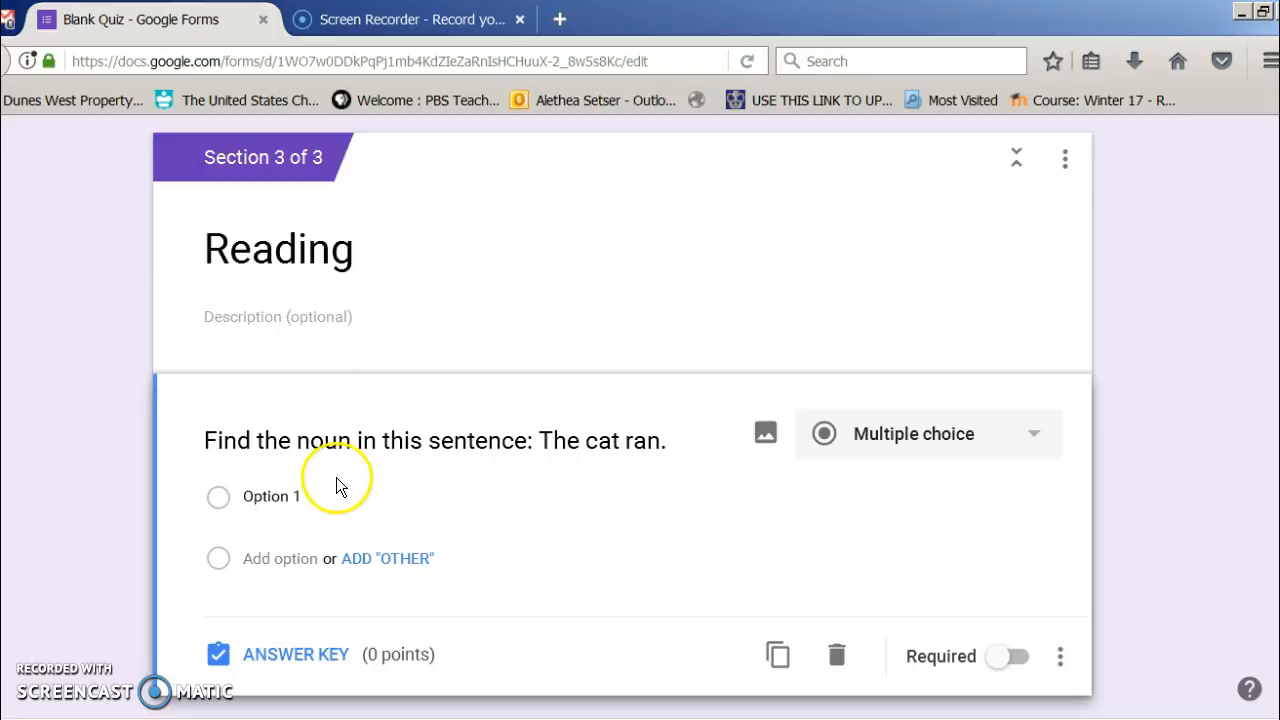
# - Replace the noun question's first answer option with "cat"
pyautogui.click(293, 581)
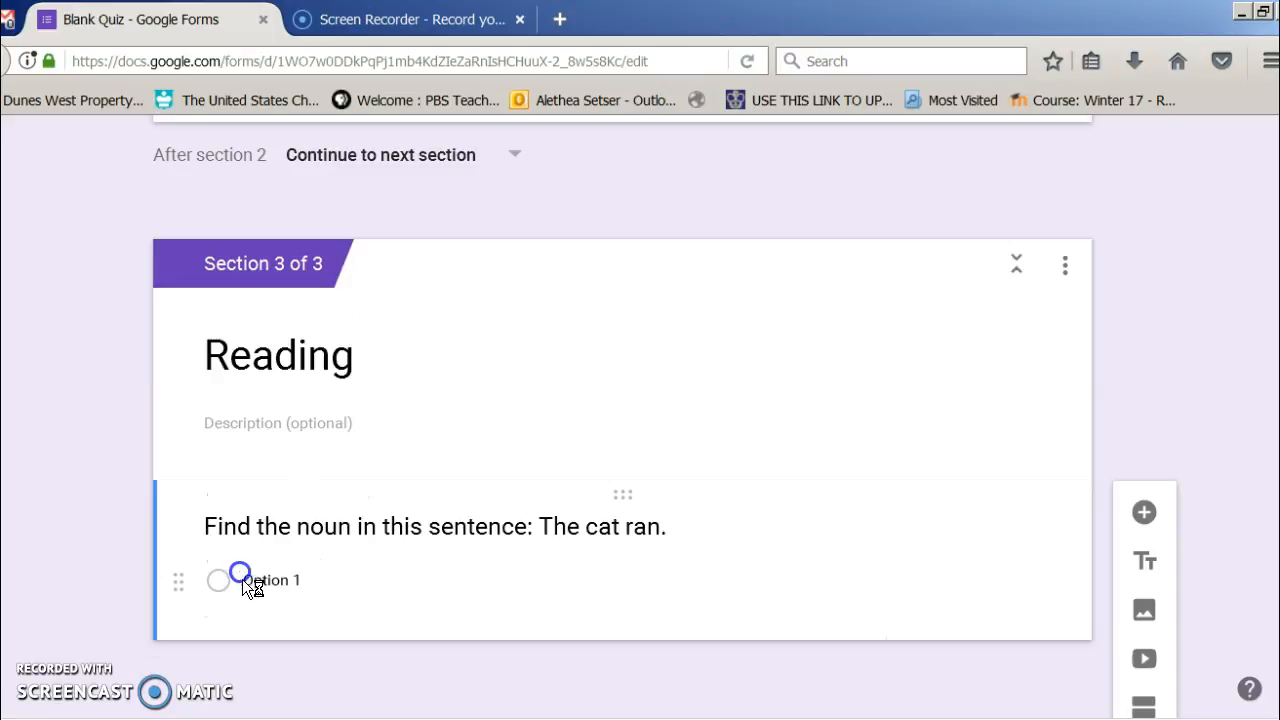
pyautogui.write('cat')
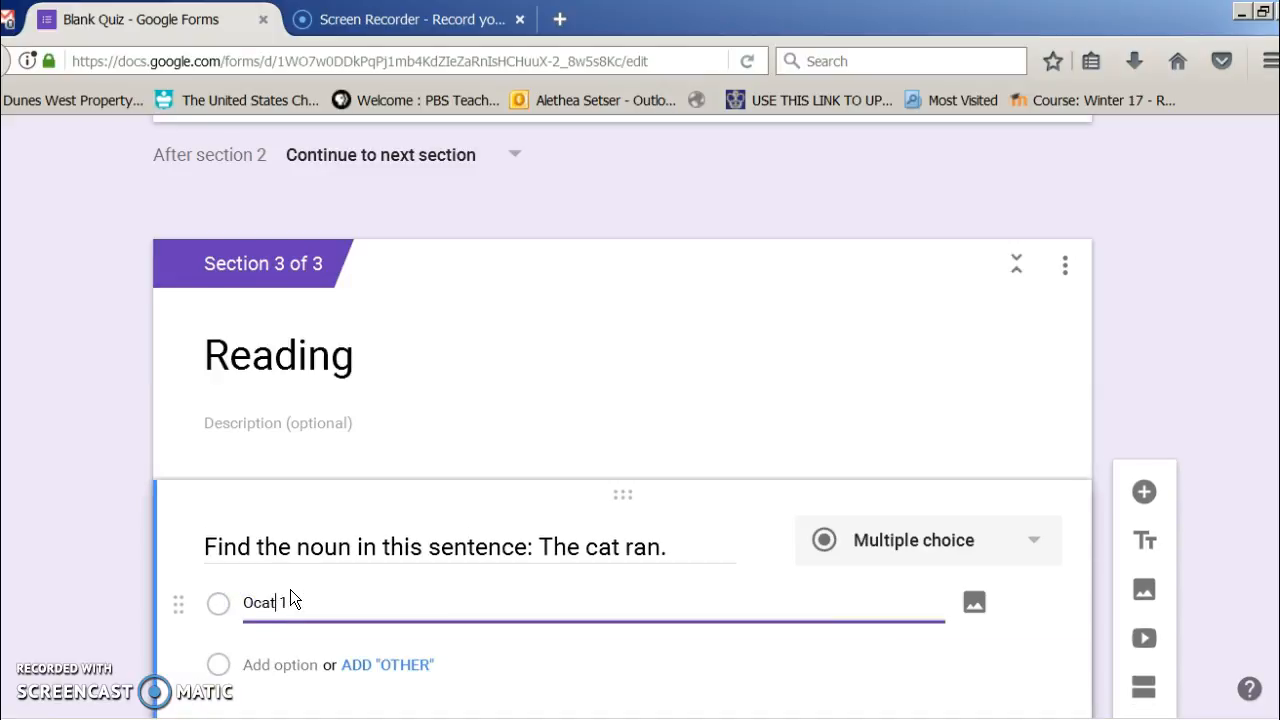
pyautogui.press('BackSpace')
pyautogui.press('BackSpace')
pyautogui.press('Delete')
pyautogui.write('cat')
# - Number the noun question by inserting "3." in front of its text
pyautogui.click(207, 548)
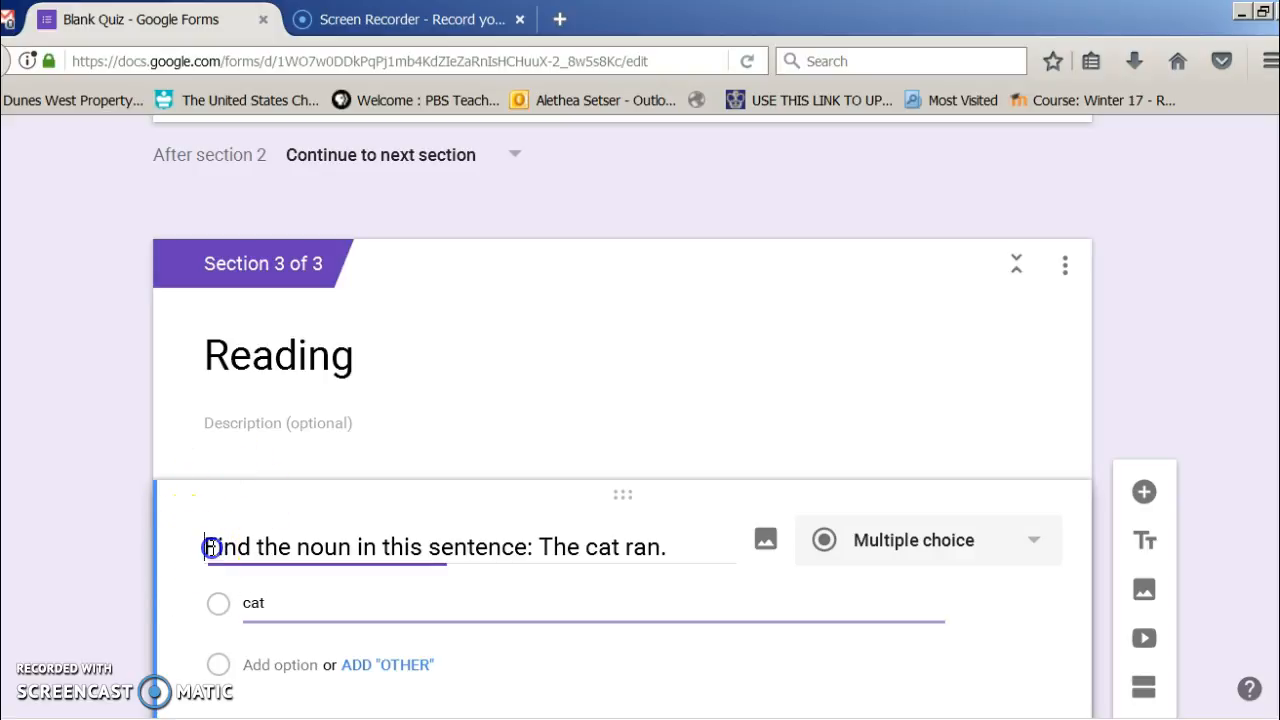
pyautogui.scroll(5, 620, 420)
pyautogui.scroll(-4, 620, 420)
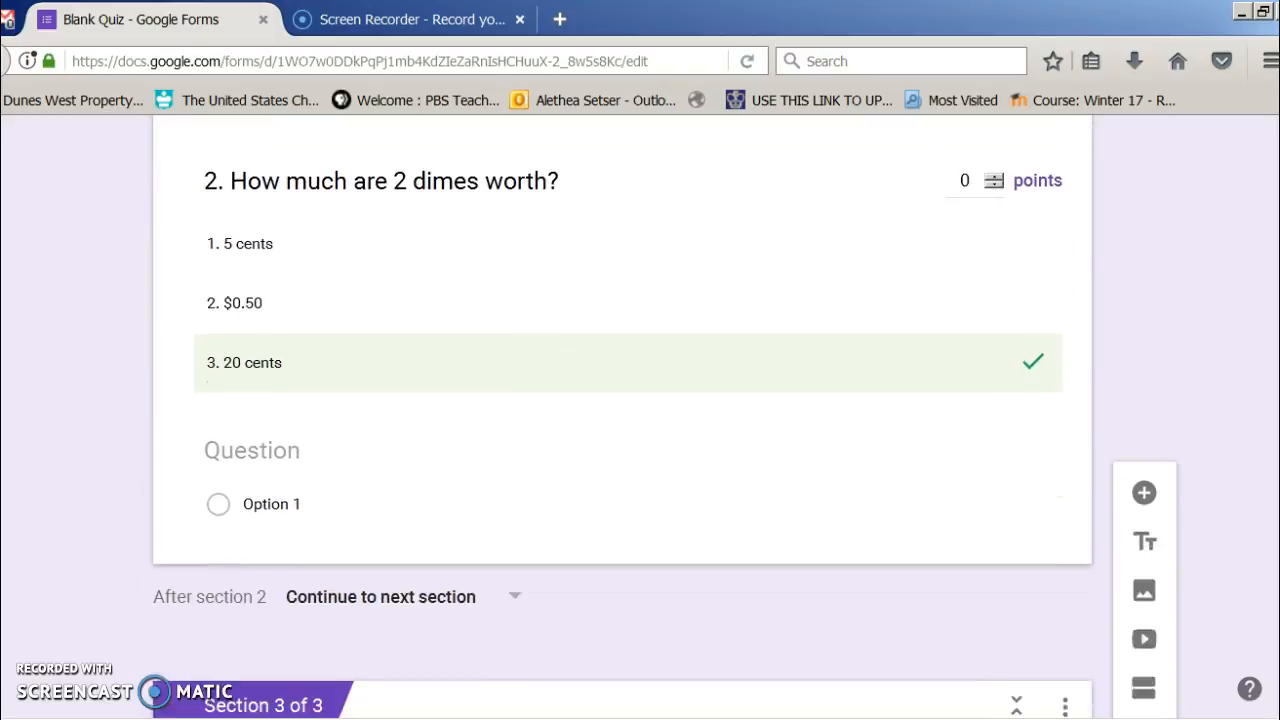
pyautogui.scroll(-3, 150, 700)
pyautogui.write('3.')
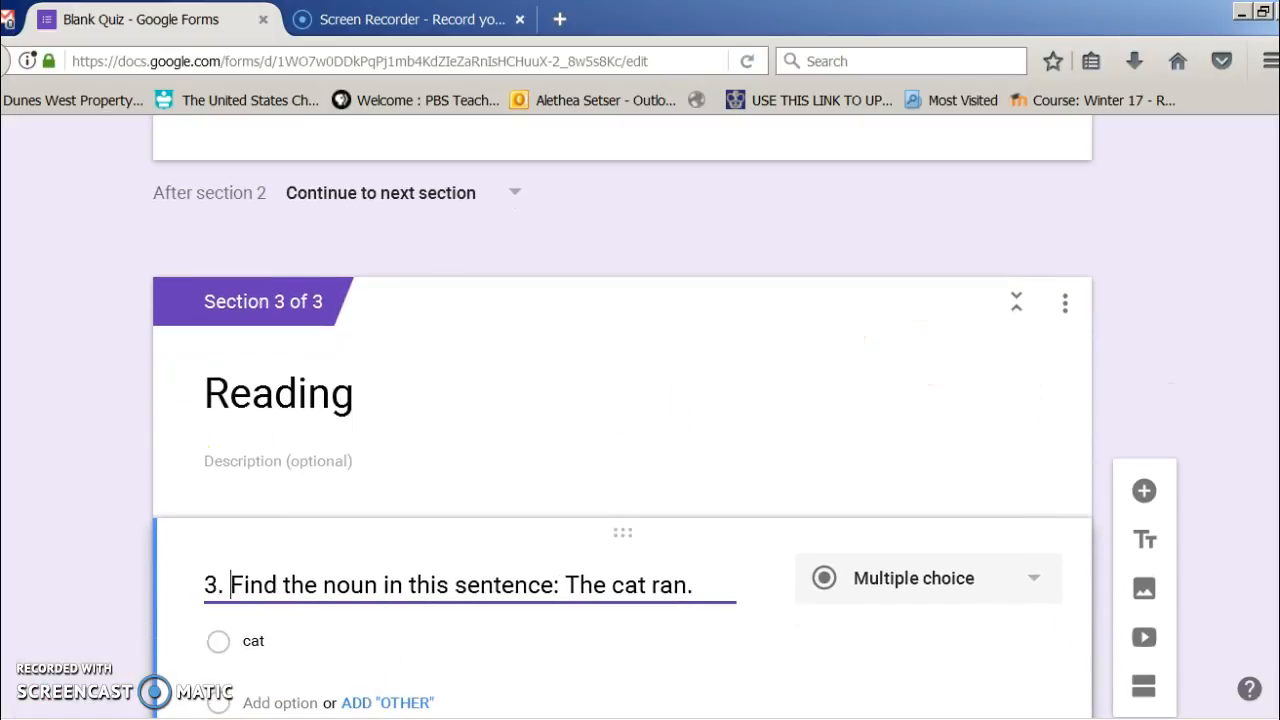
# - Add "dog" as the second answer option of the noun question
pyautogui.scroll(-3, 620, 420)
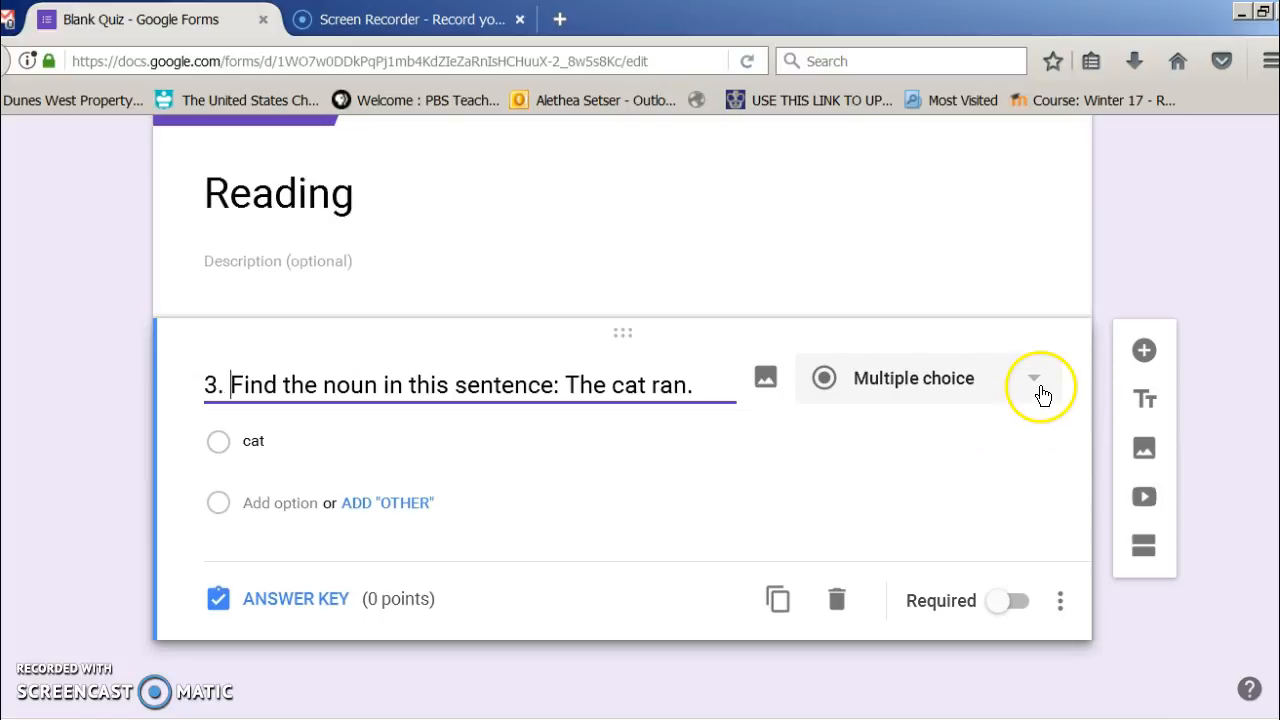
pyautogui.click(286, 503)
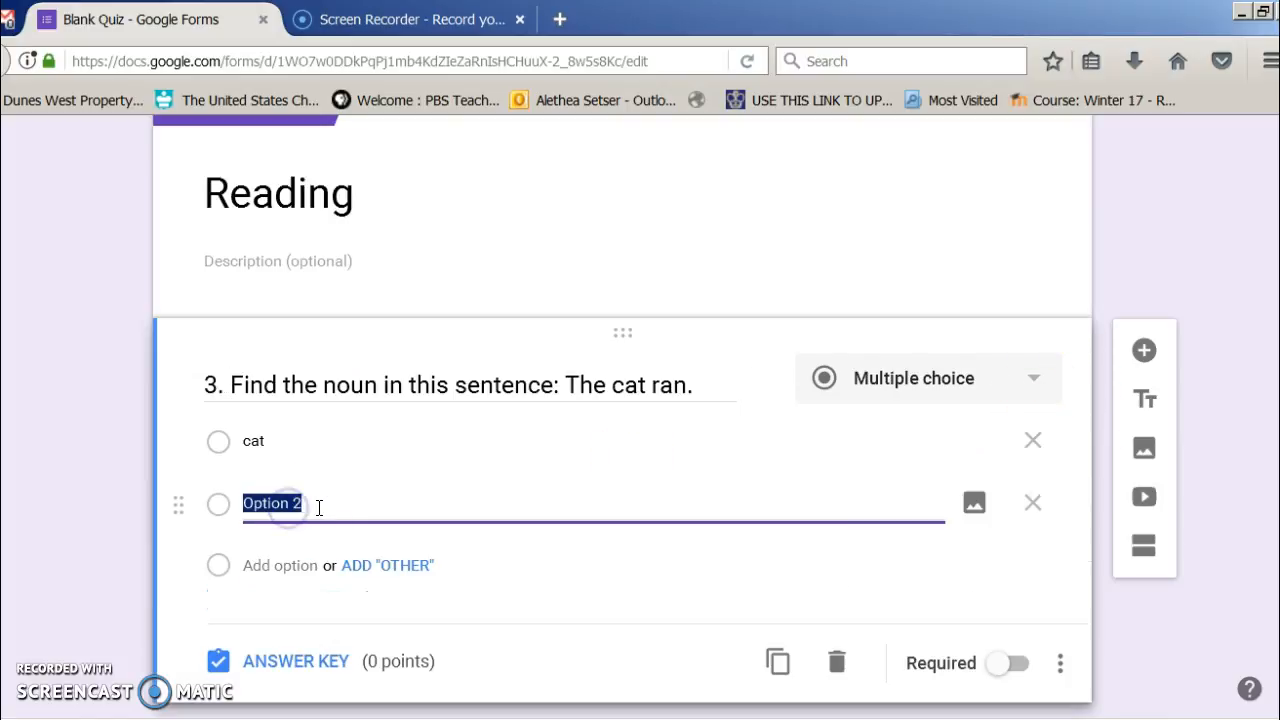
pyautogui.write('dog')
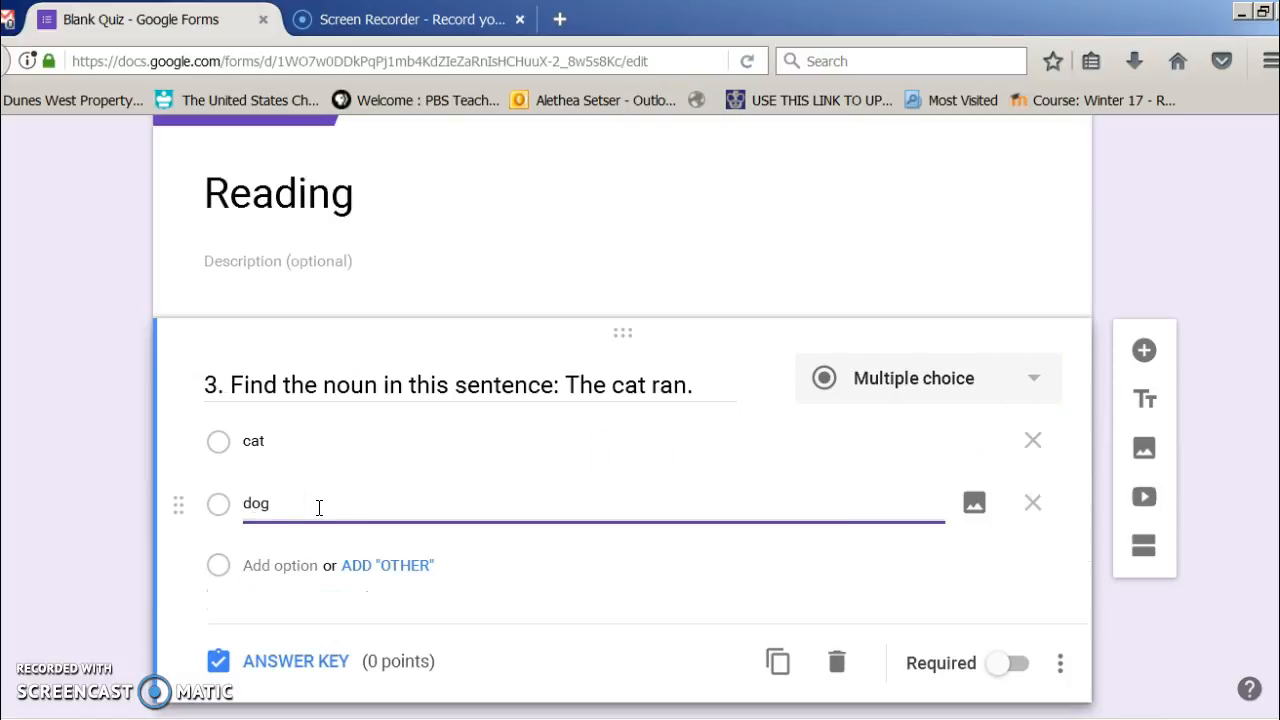
# - Replace the noun question's second answer option with "The" and add "ran" as the third option
pyautogui.moveTo(284, 503); pyautogui.dragTo(240, 505)
pyautogui.write('The')
pyautogui.click(284, 566)
pyautogui.write('ran')
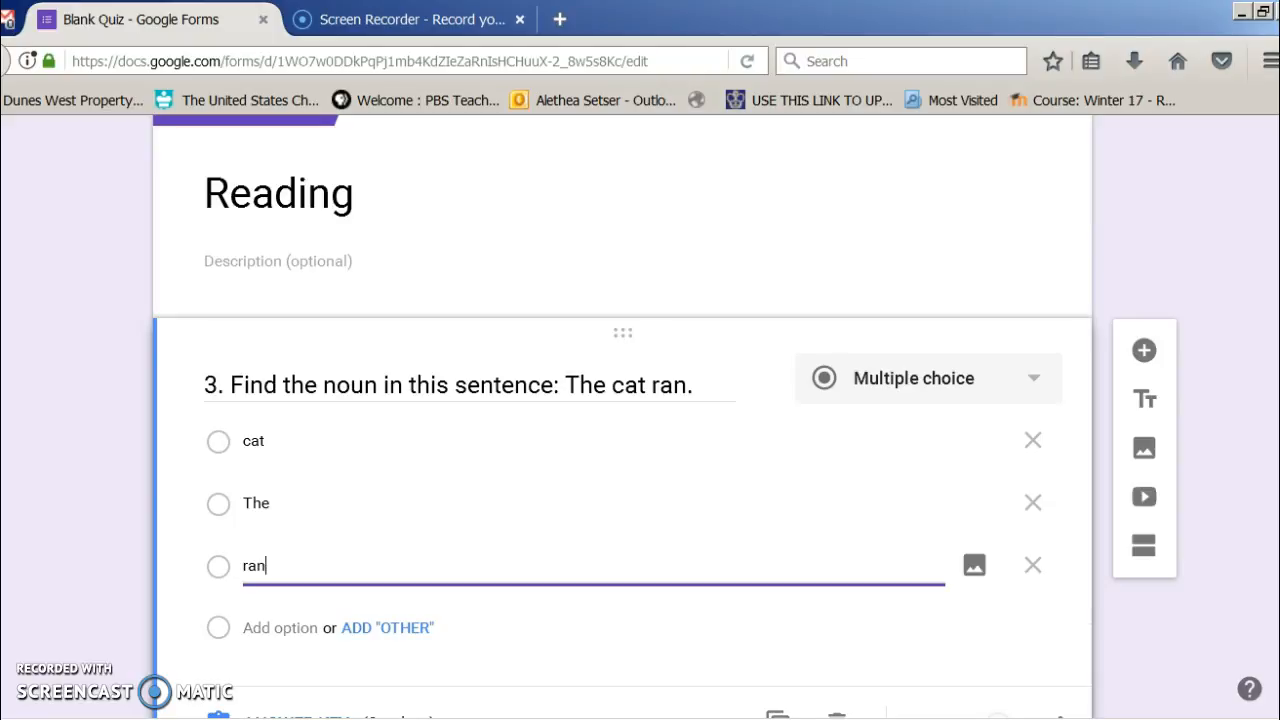
# - Make the noun question required and mark "cat" as its correct answer in the answer key
pyautogui.scroll(-2, 977, 632)
pyautogui.click(976, 602)
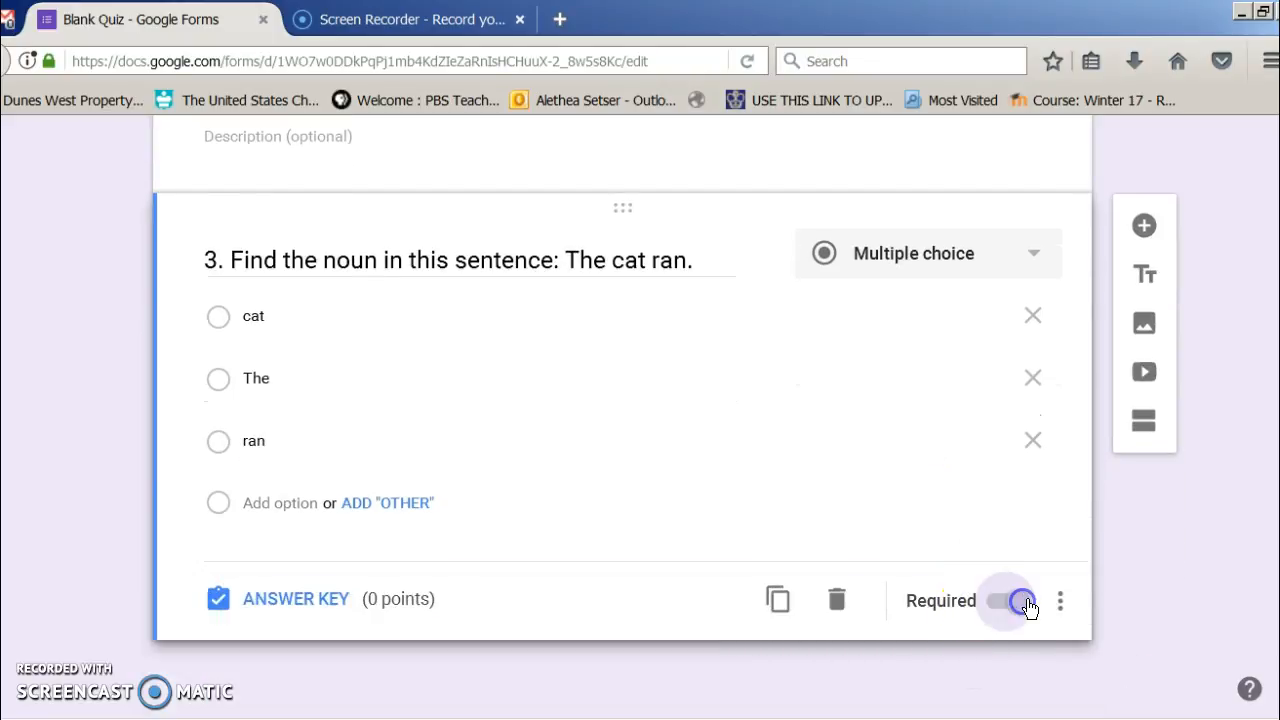
pyautogui.click(267, 605)
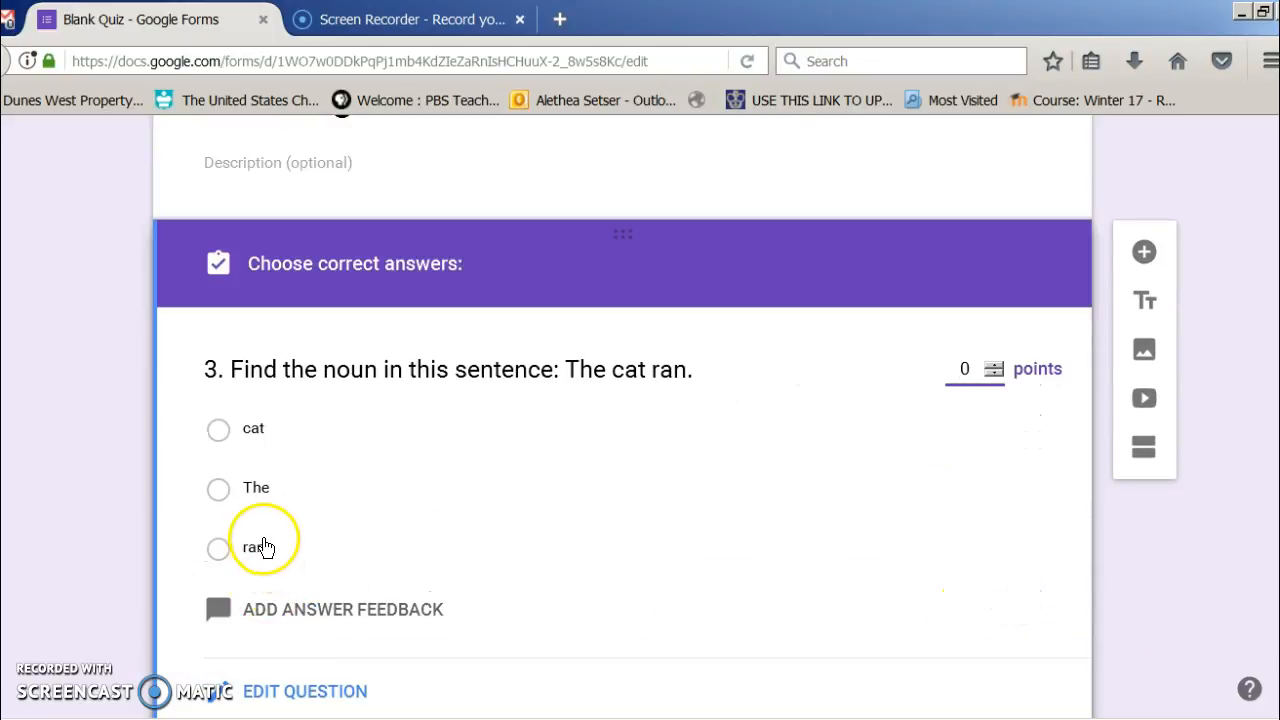
pyautogui.click(255, 429)
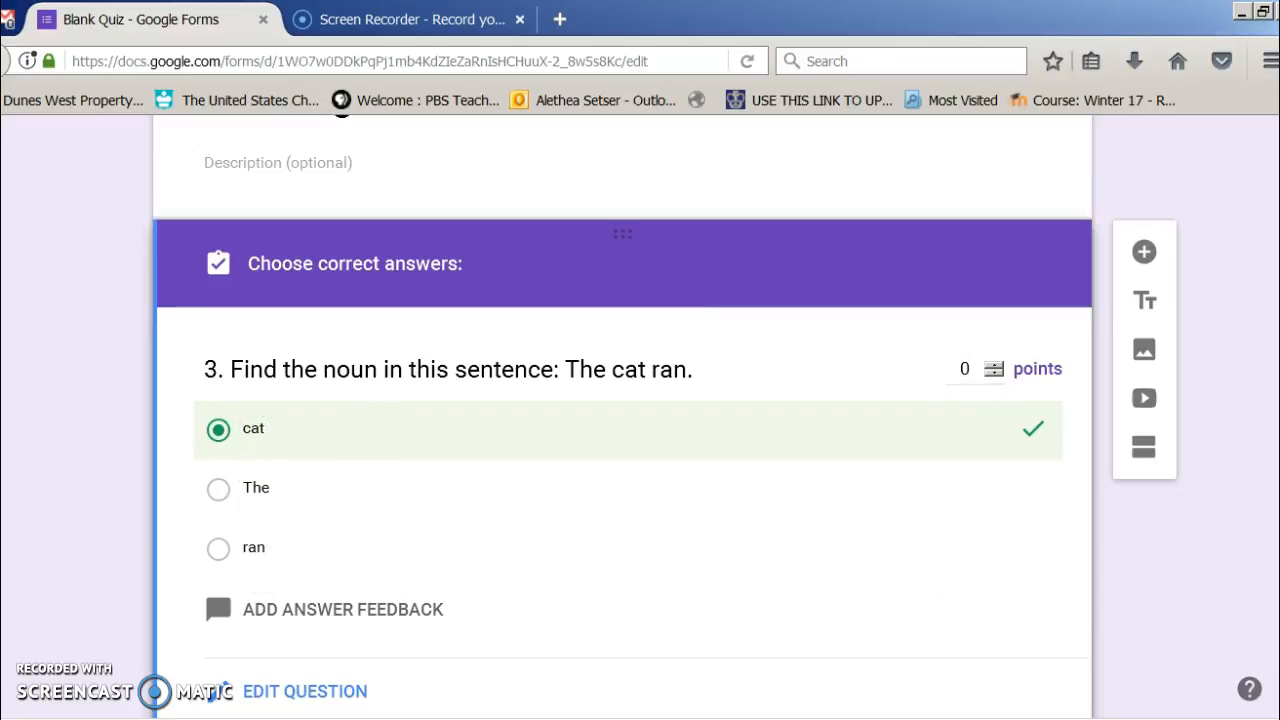
# - Change the form's theme color to pink
pyautogui.scroll(-2, 255, 429)
pyautogui.scroll(4, 215, 484)
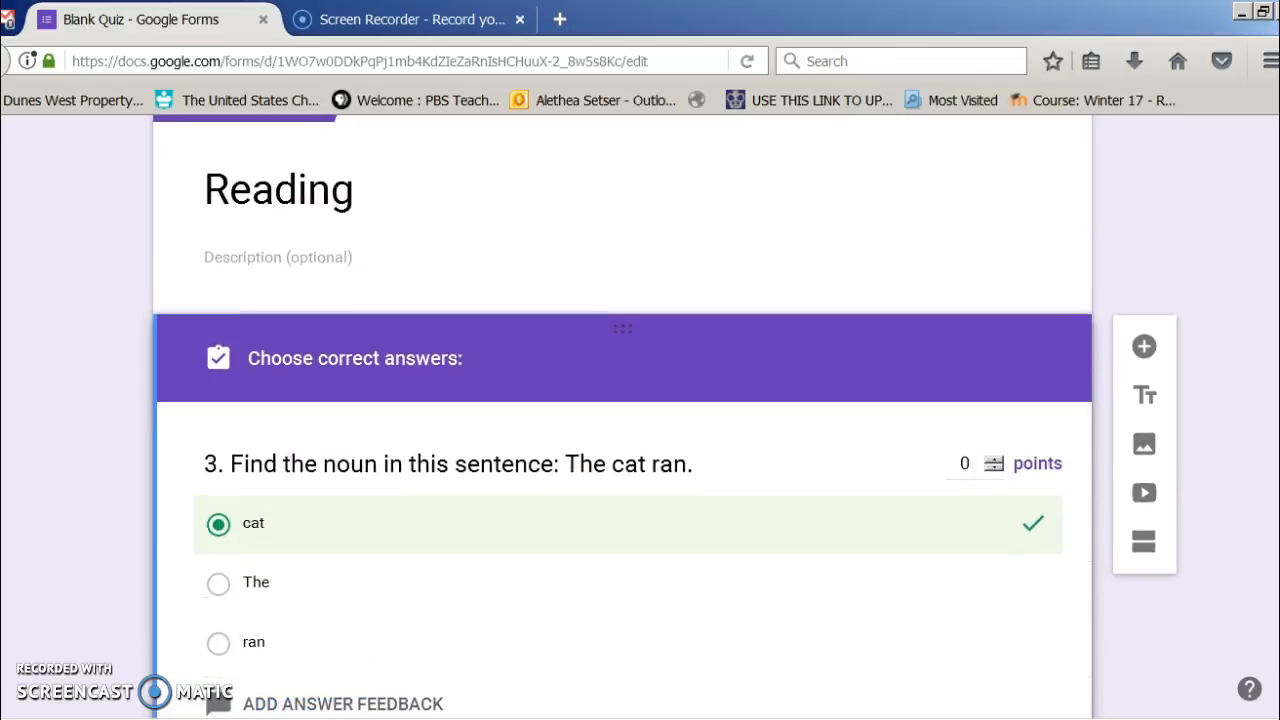
pyautogui.scroll(15, 622, 420)
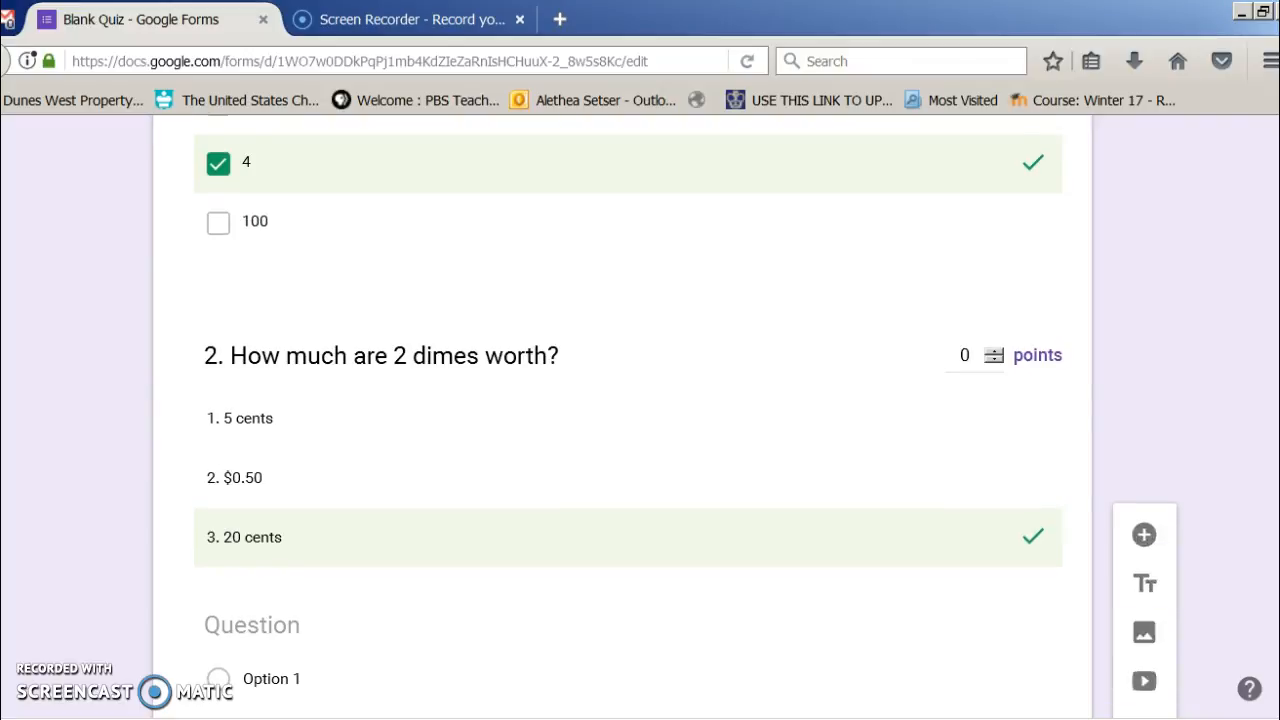
pyautogui.scroll(5, 1270, 211)
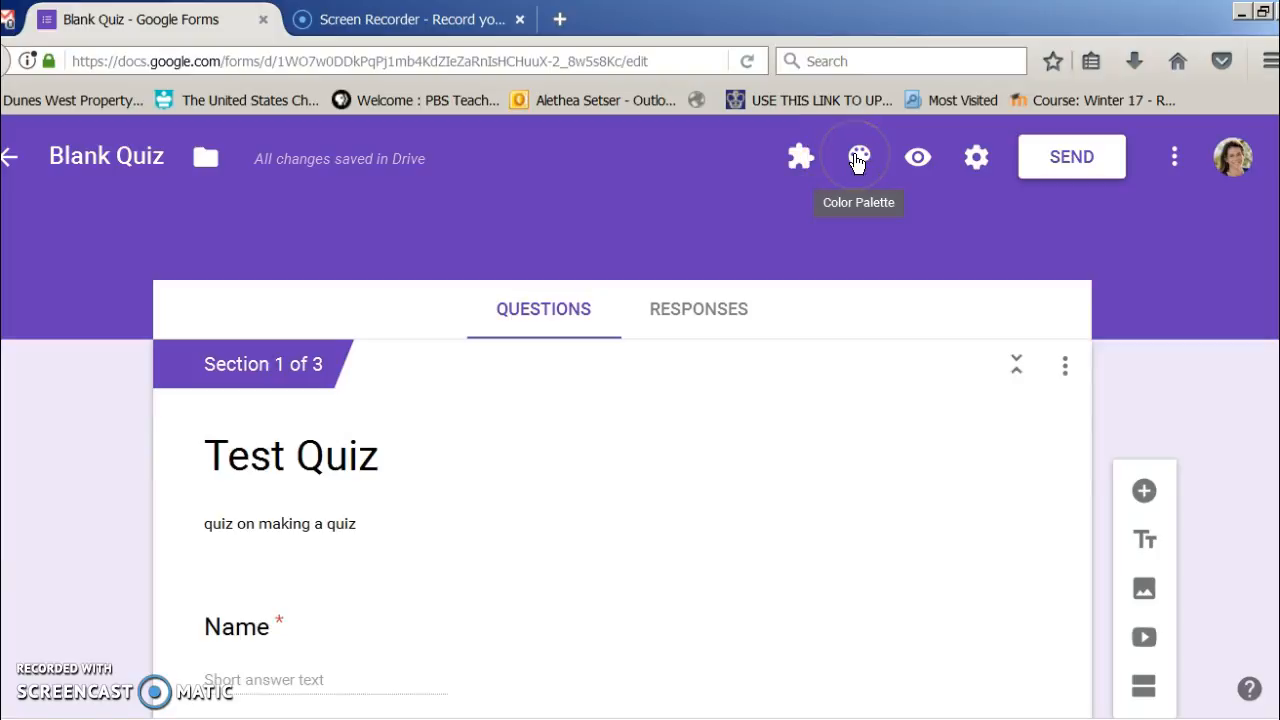
pyautogui.click(858, 160)
pyautogui.click(955, 250)
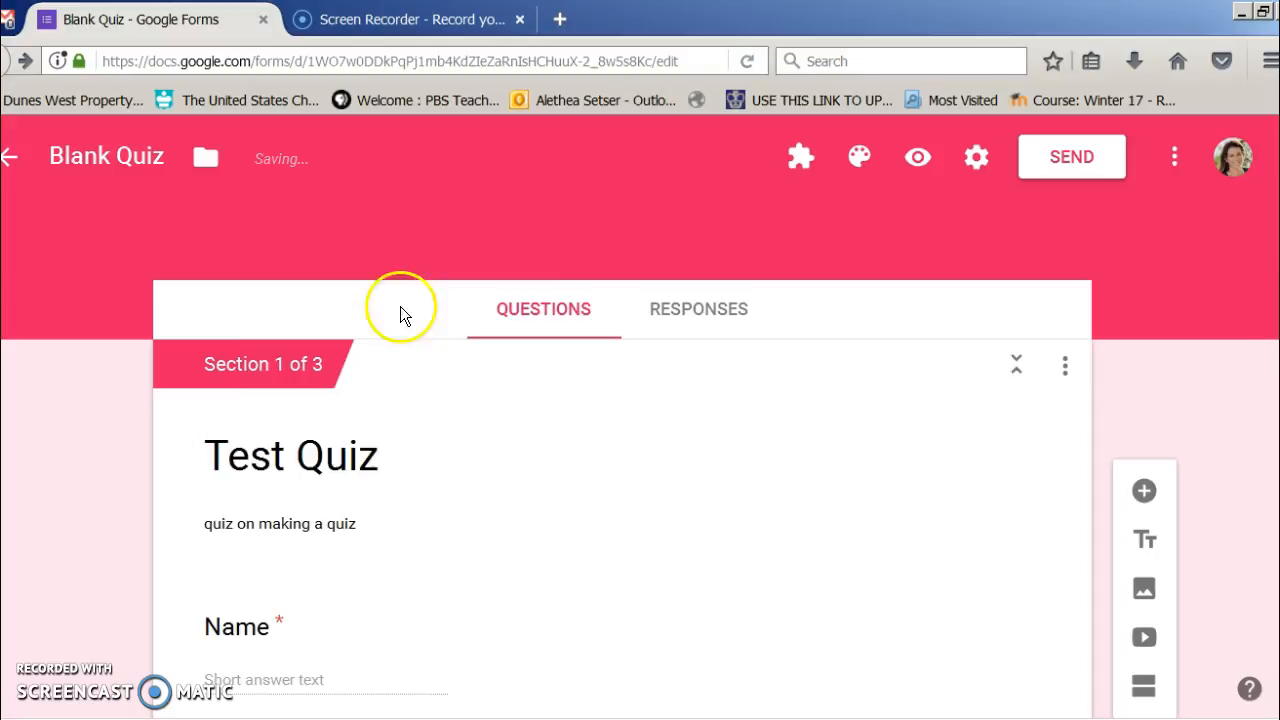
# - Apply the basketball player silhouette image from the Work and School themes as the form's header
pyautogui.click(858, 157)
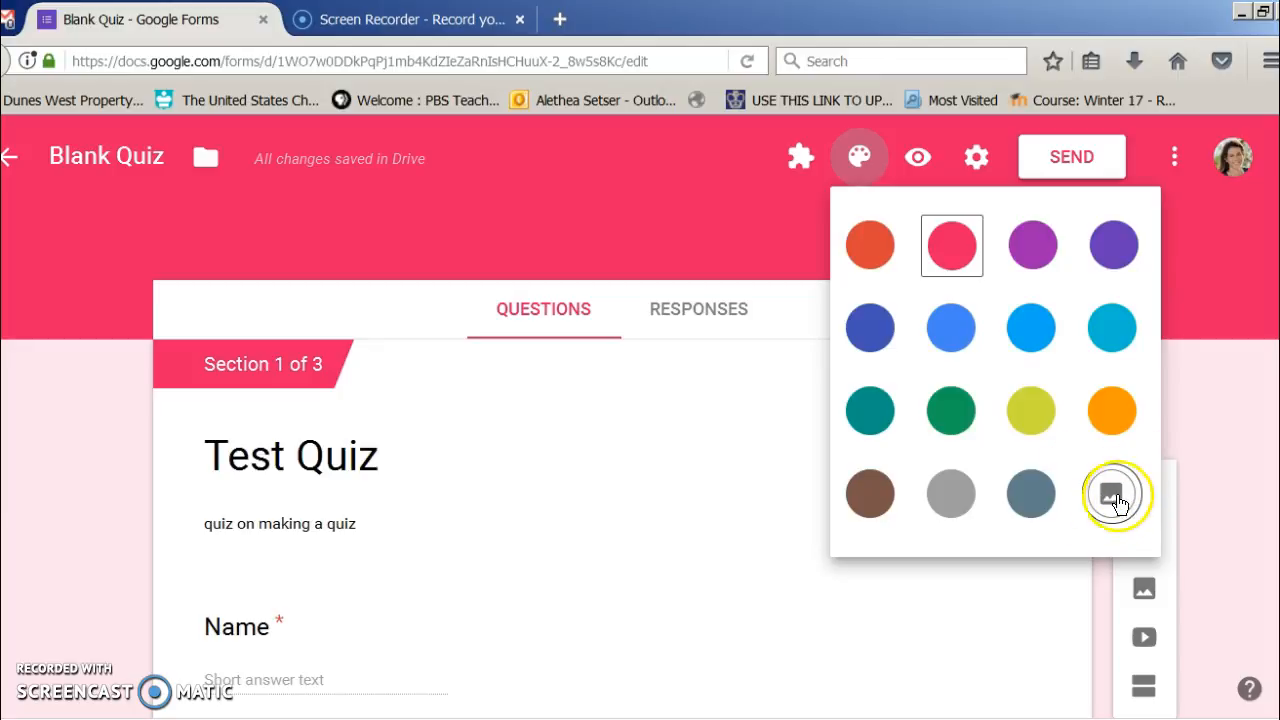
pyautogui.click(1114, 500)
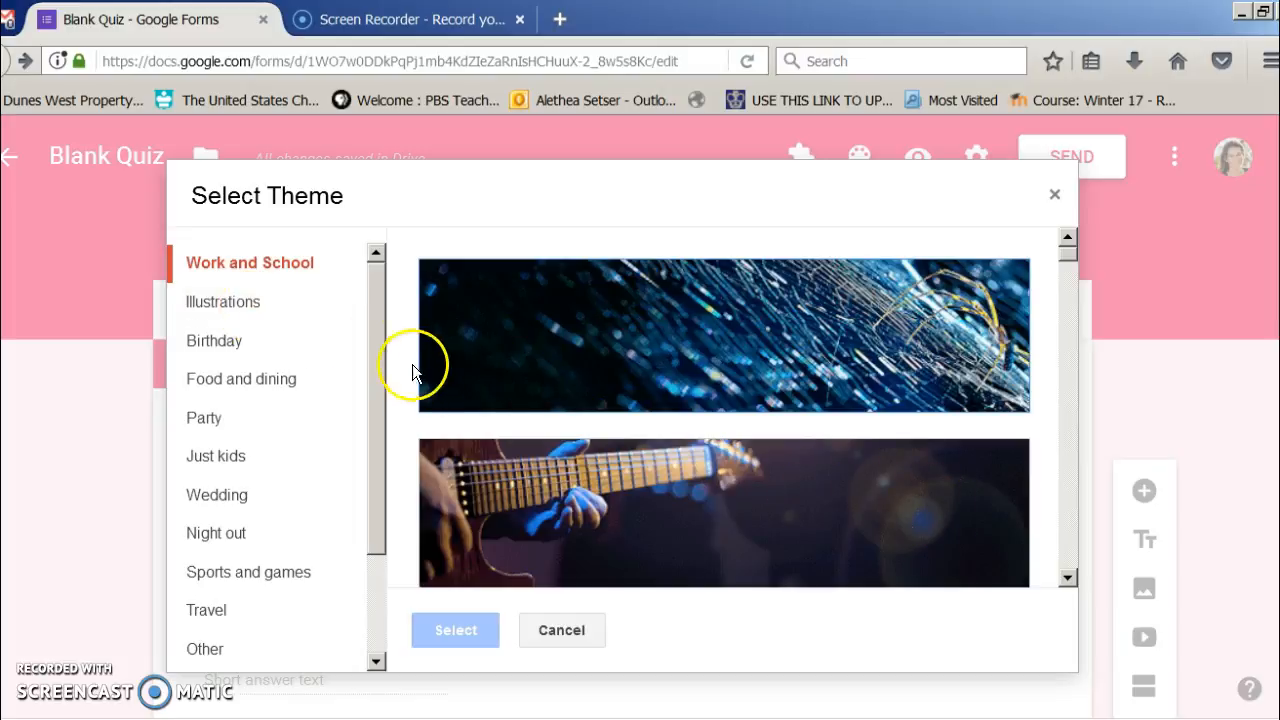
pyautogui.click(247, 300)
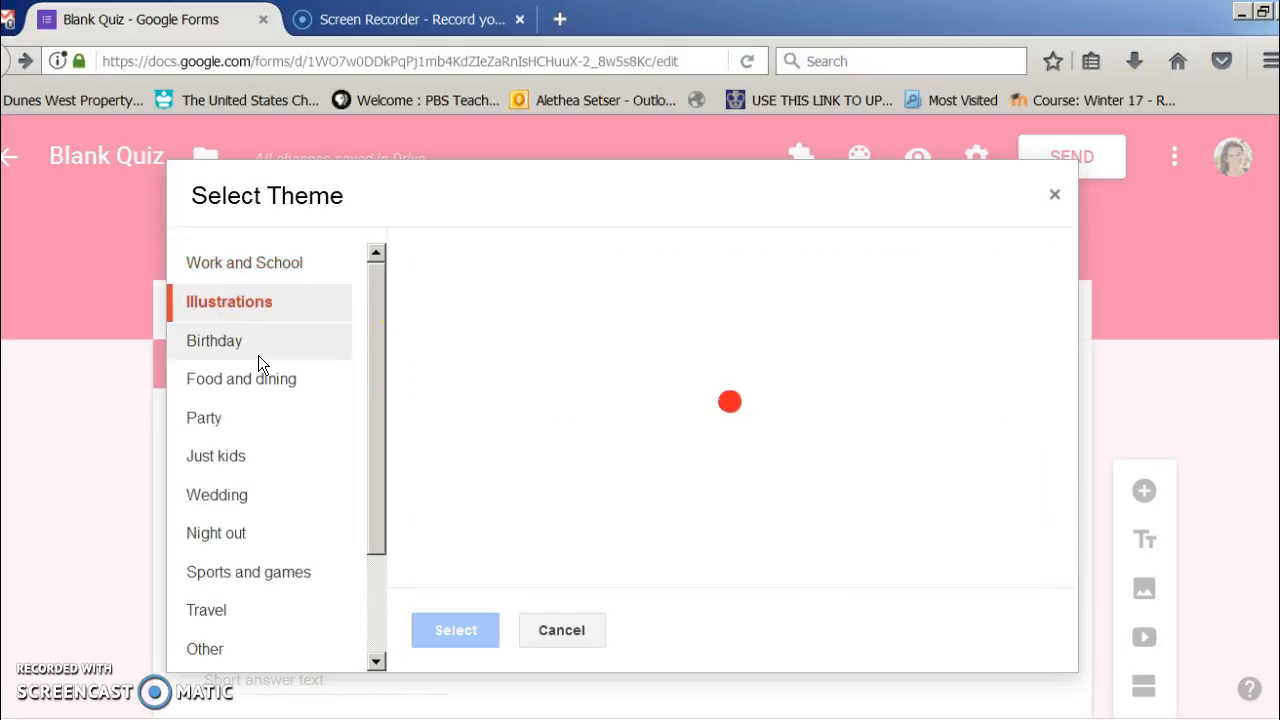
pyautogui.click(277, 263)
pyautogui.click(1072, 547)
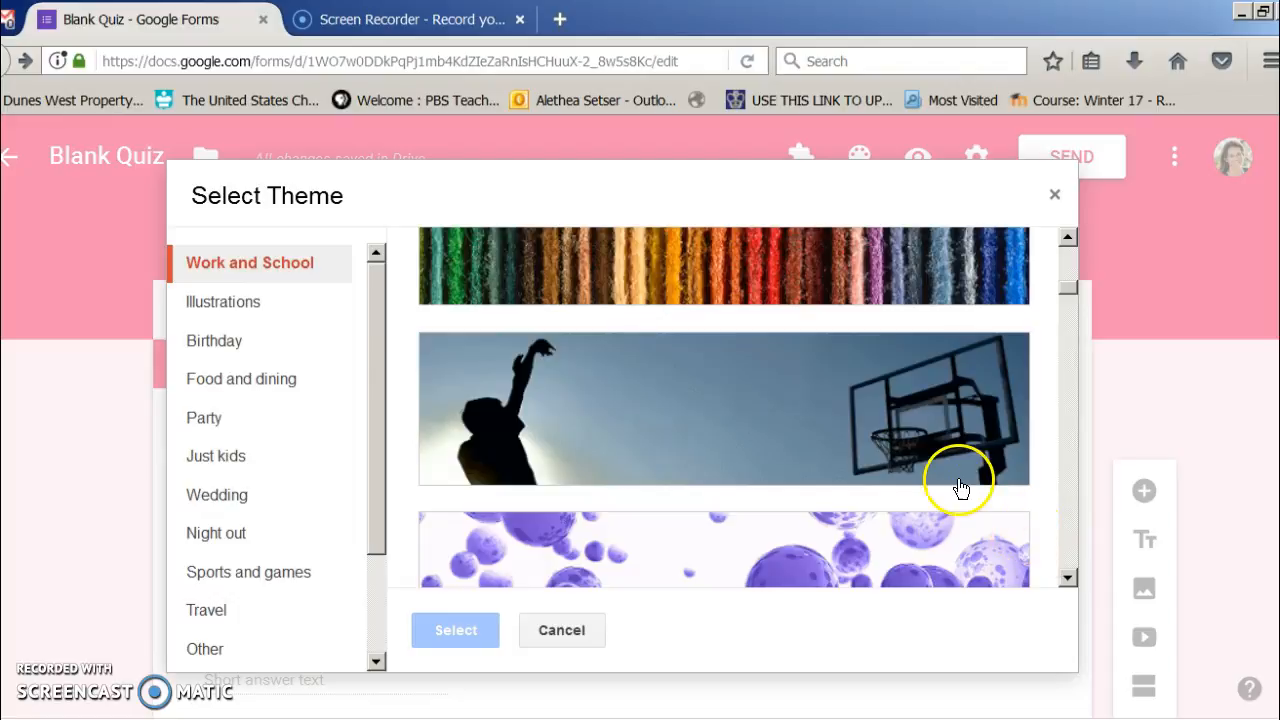
pyautogui.click(969, 465)
pyautogui.click(437, 628)
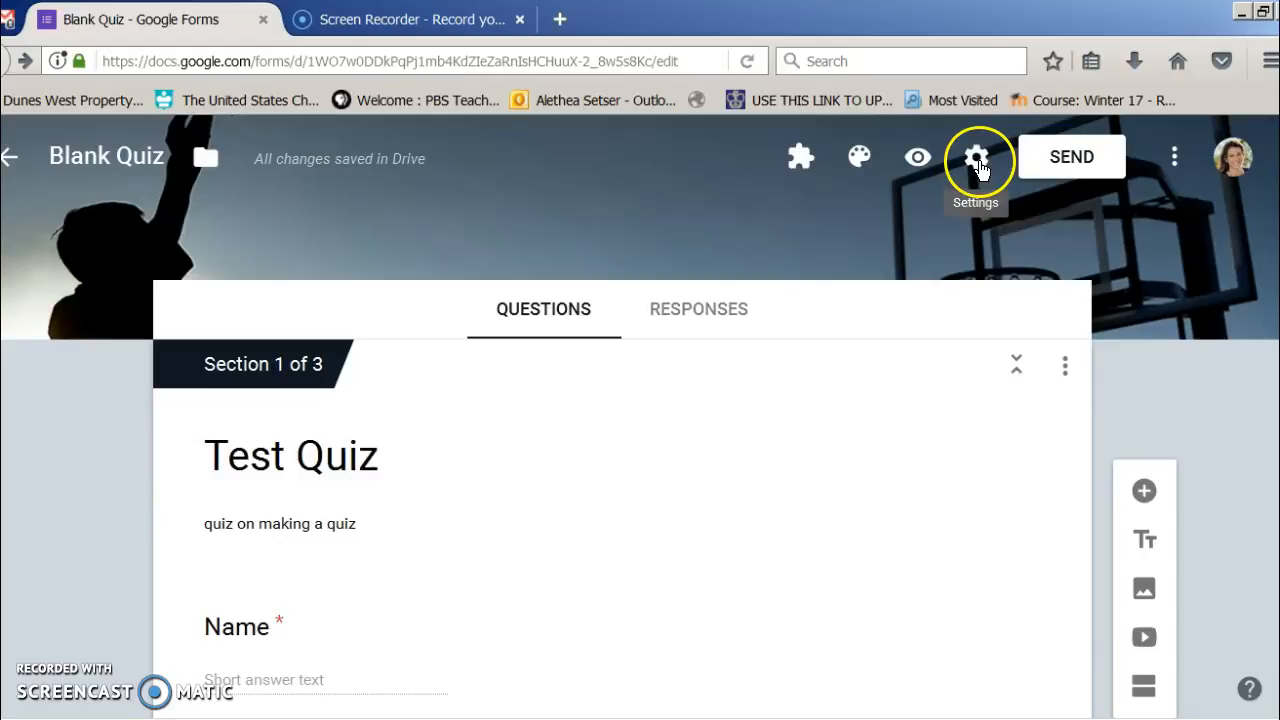
# - Limit the quiz to 1 response per respondent in the general form settings
pyautogui.click(976, 160)
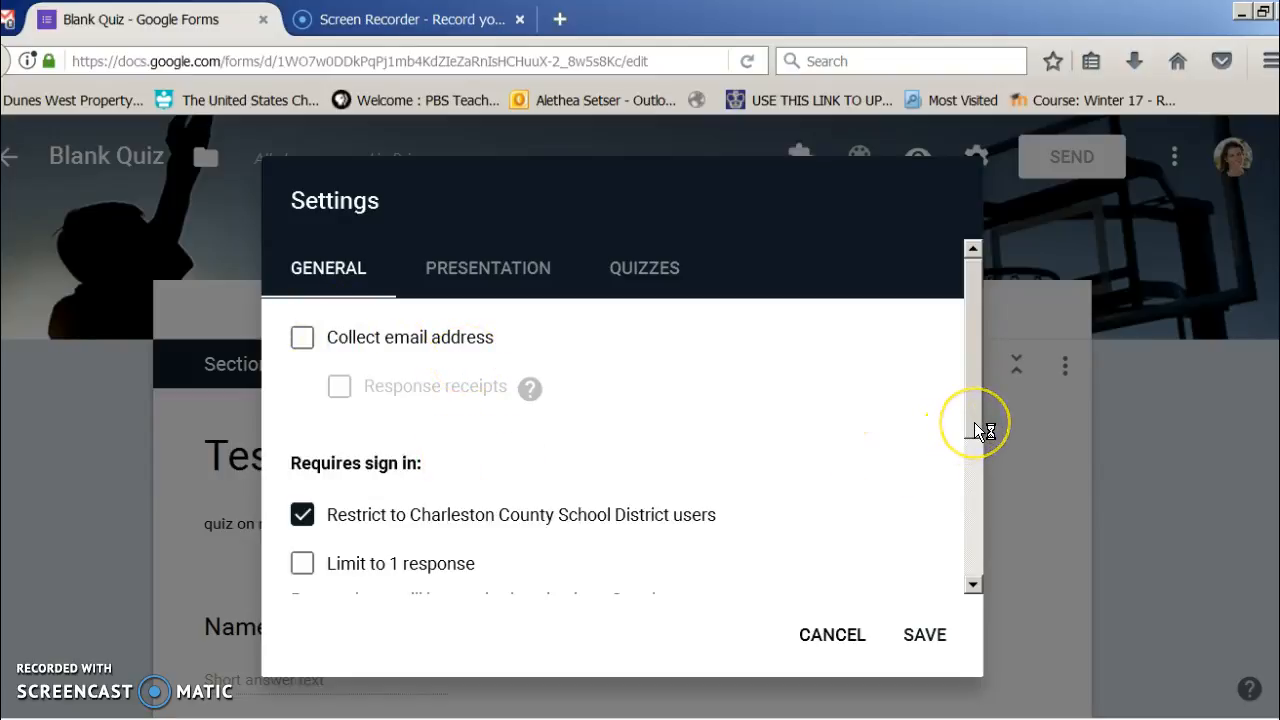
pyautogui.moveTo(976, 424); pyautogui.dragTo(971, 537)
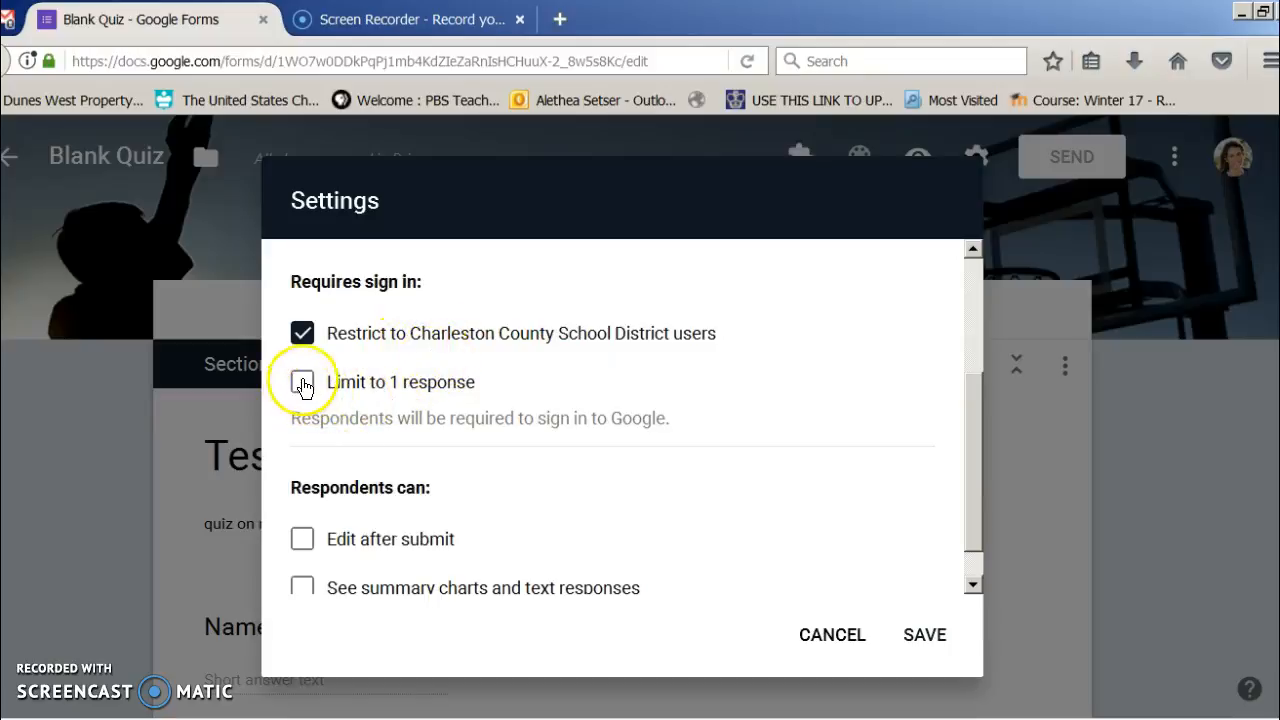
pyautogui.click(303, 384)
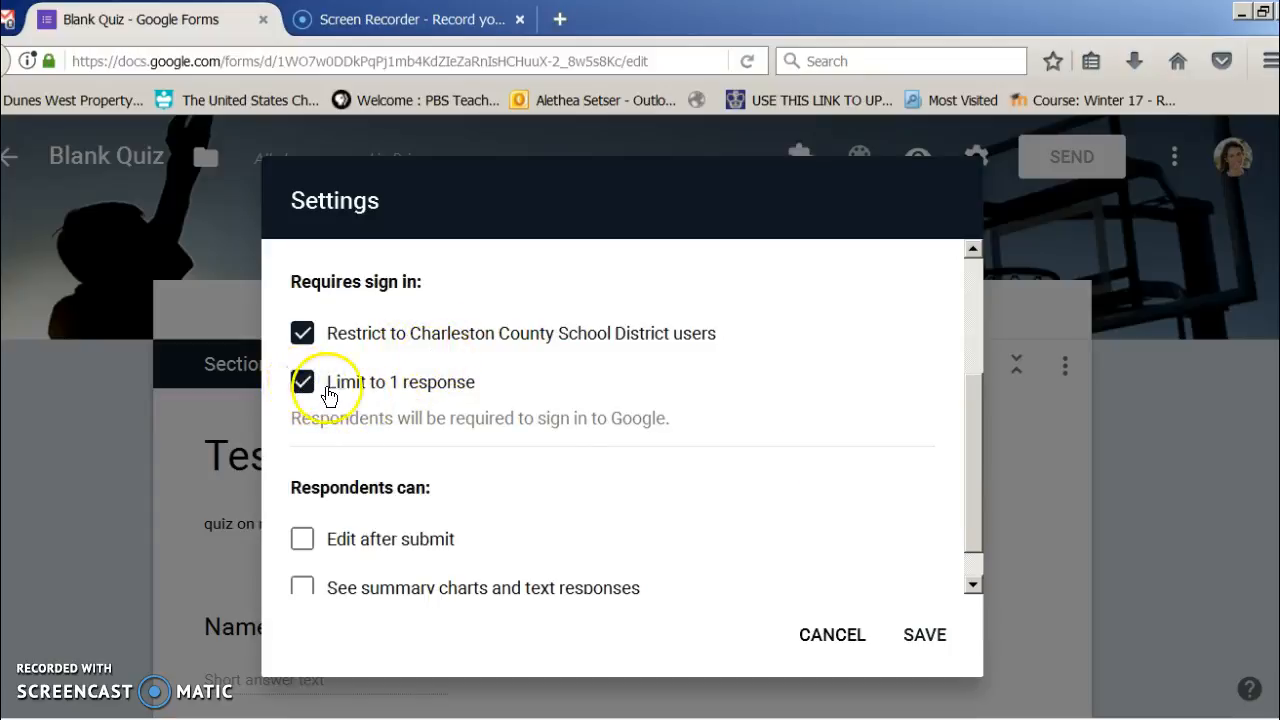
pyautogui.moveTo(977, 506); pyautogui.dragTo(977, 552)
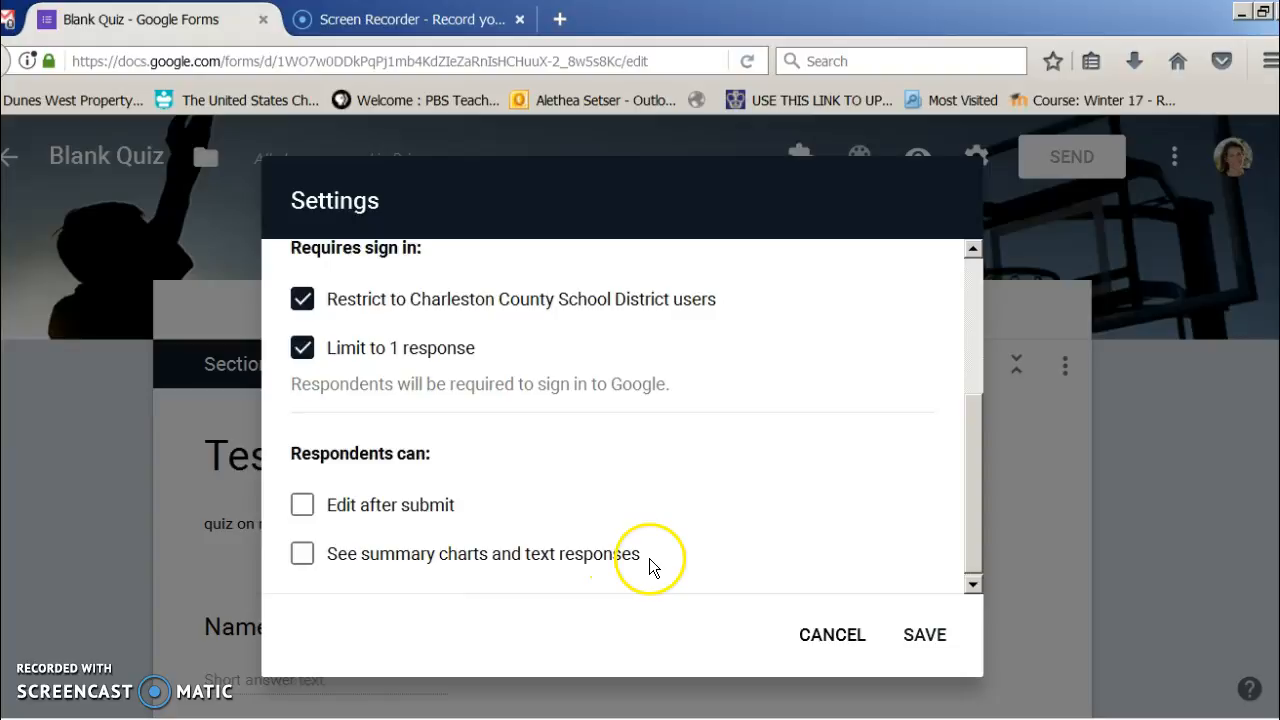
# - Enable the progress bar in the form's presentation settings
pyautogui.moveTo(971, 516); pyautogui.dragTo(974, 360)
pyautogui.click(515, 268)
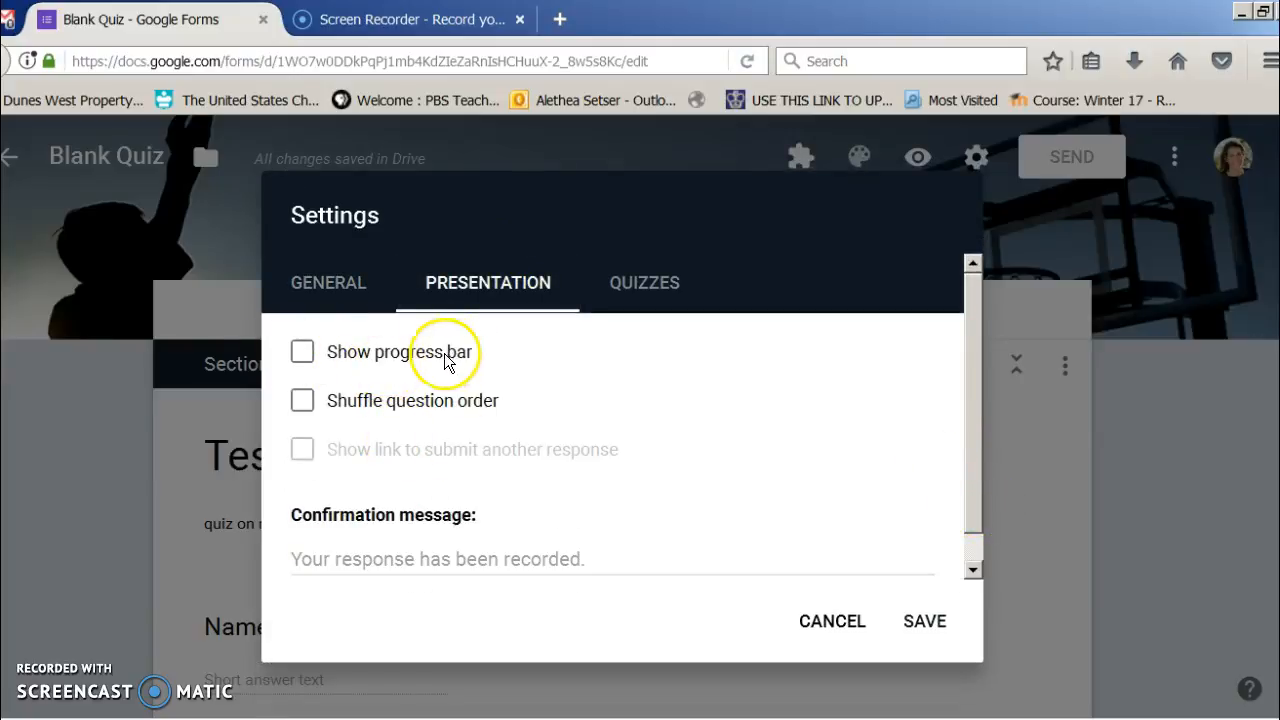
pyautogui.click(302, 356)
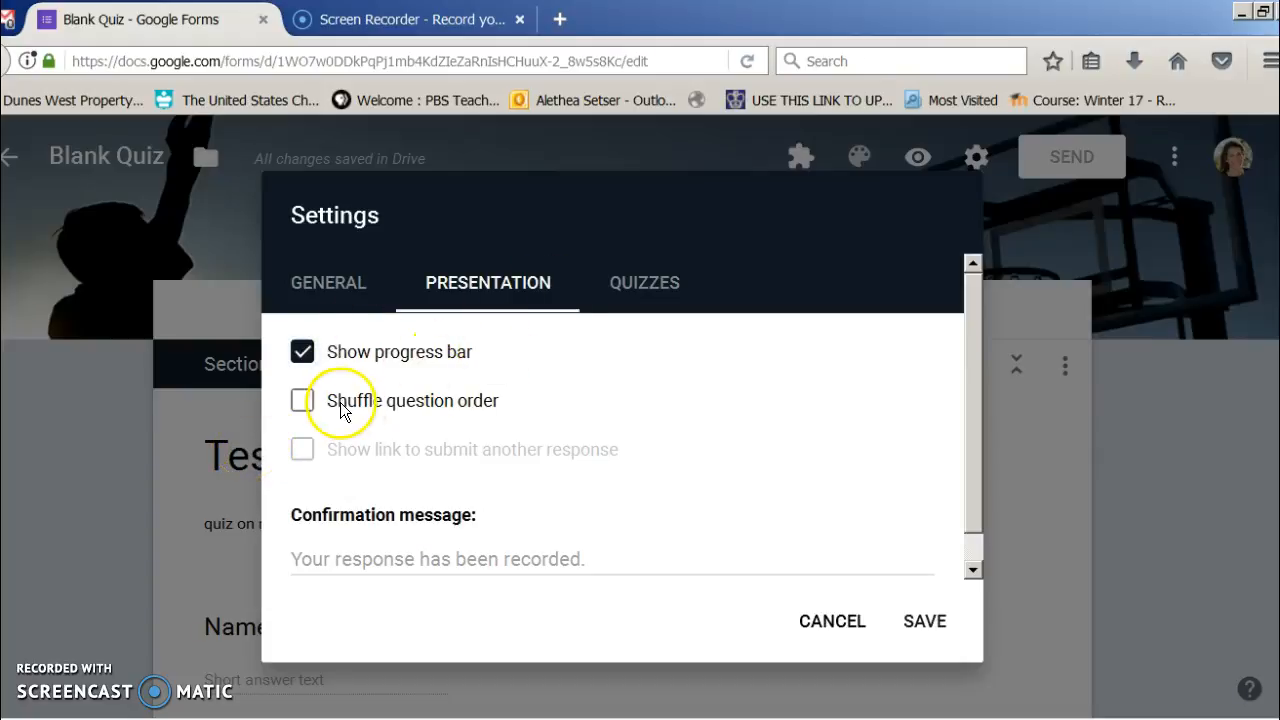
pyautogui.click(456, 406)
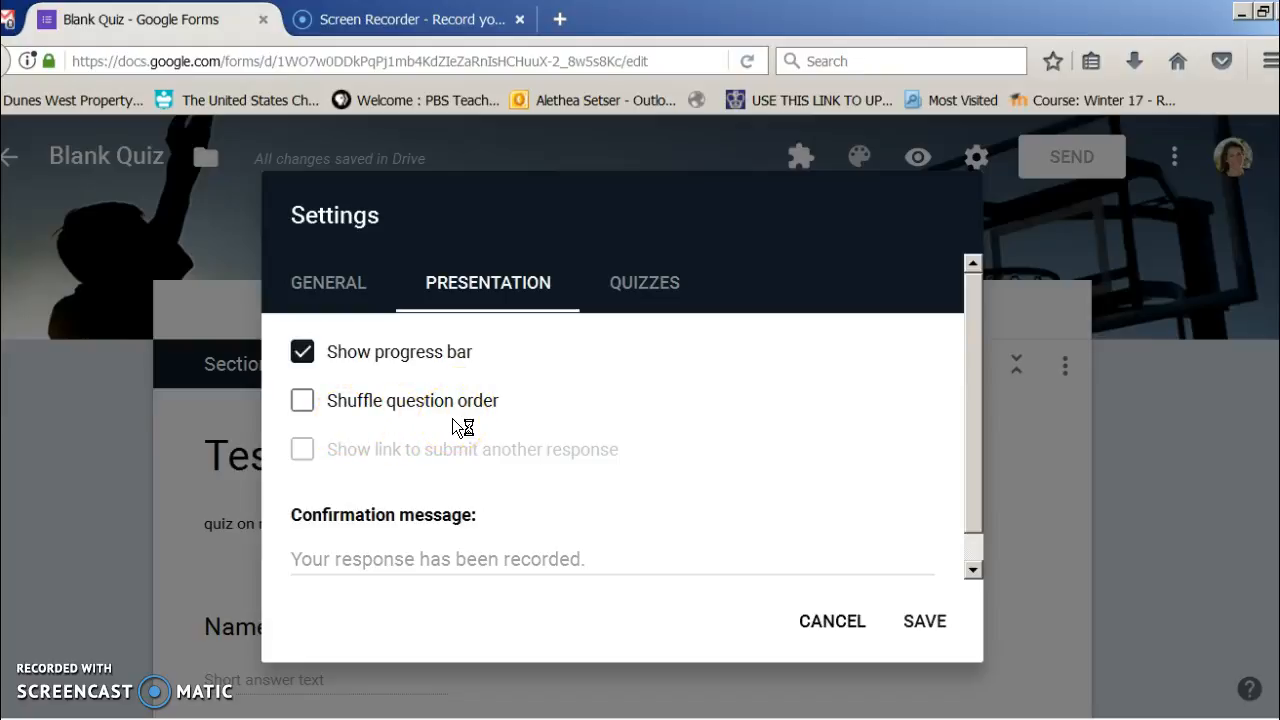
# - Set the confirmation message to "Make sure to click to see your score.", check the quiz options and save the settings
pyautogui.click(975, 551)
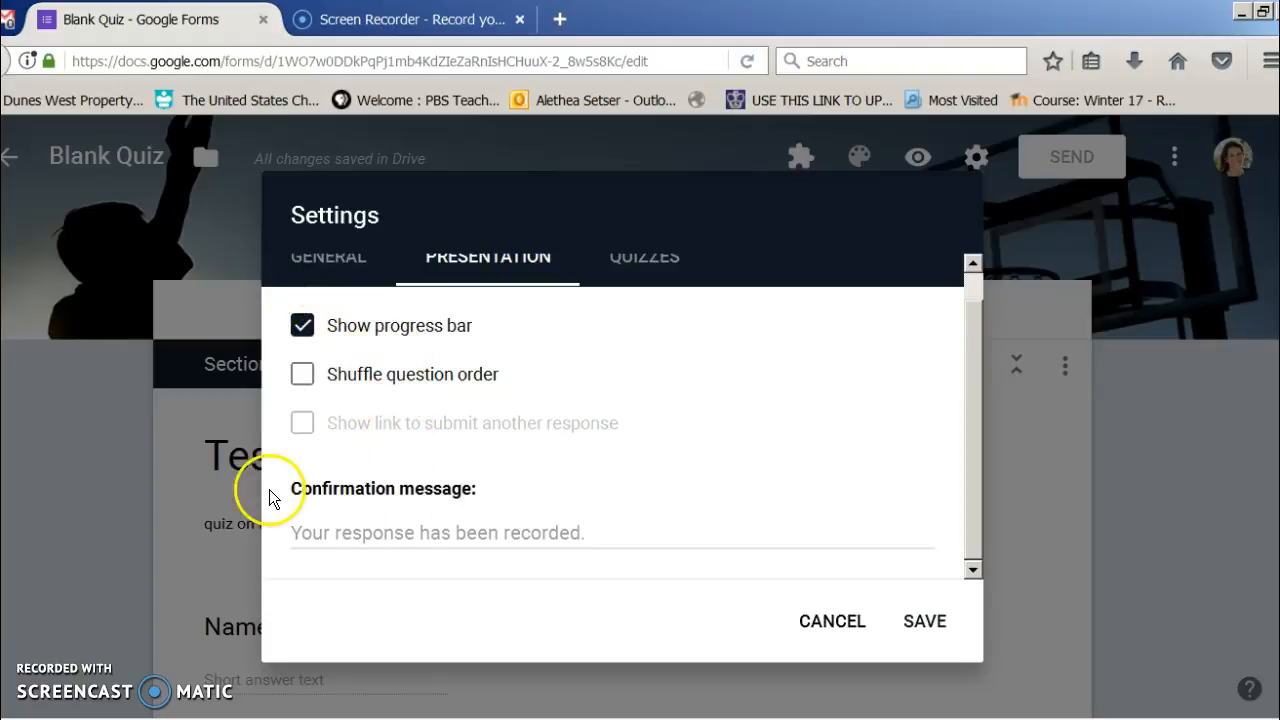
pyautogui.click(453, 535)
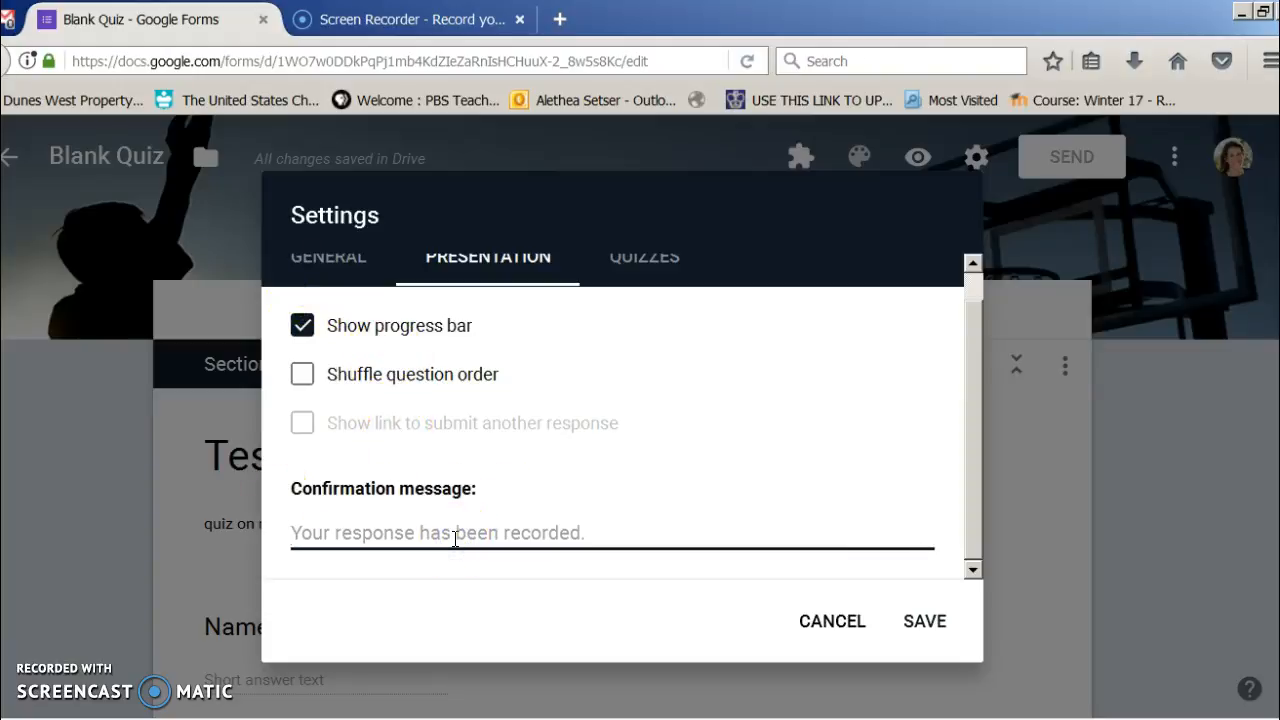
pyautogui.write('Mkaz')
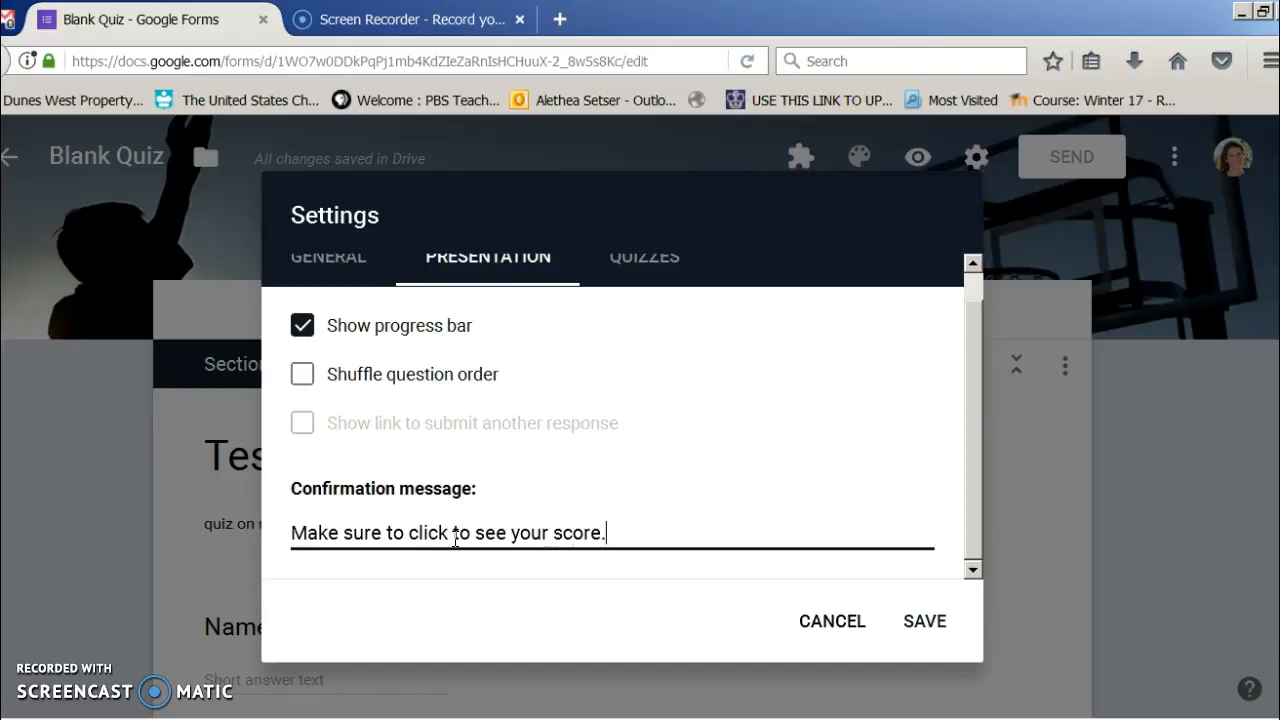
pyautogui.click(665, 262)
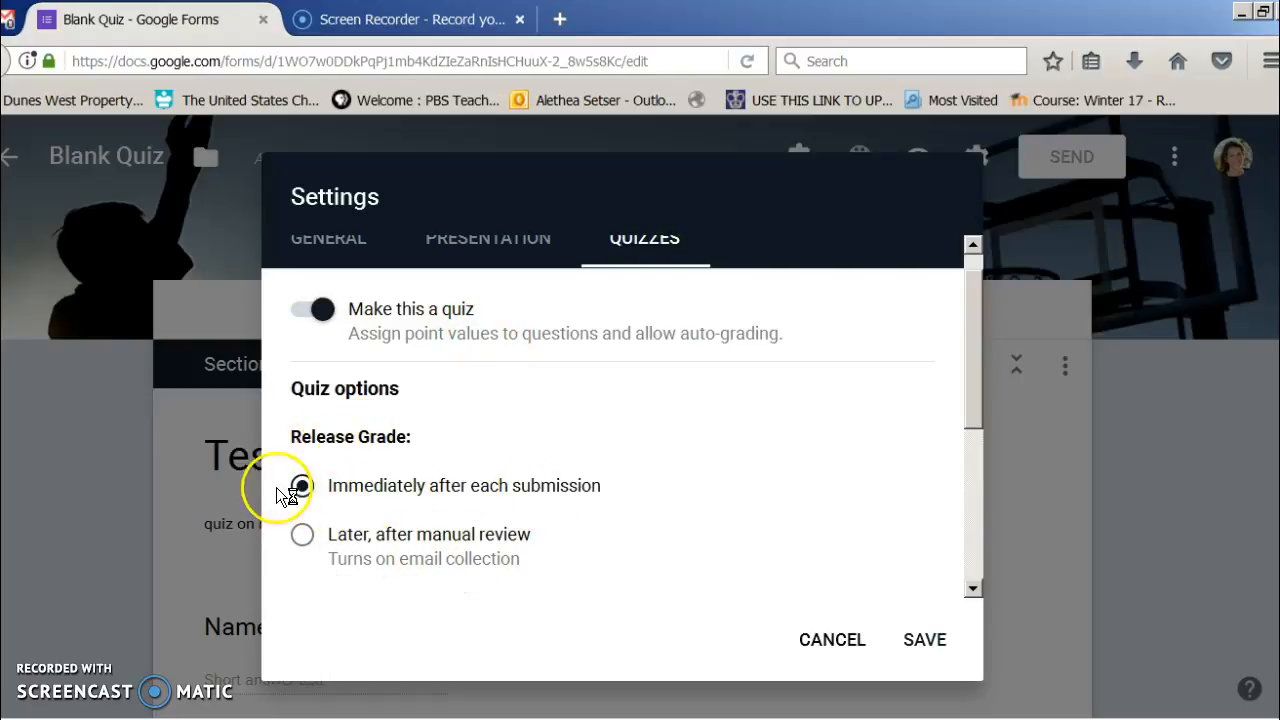
pyautogui.click(924, 641)
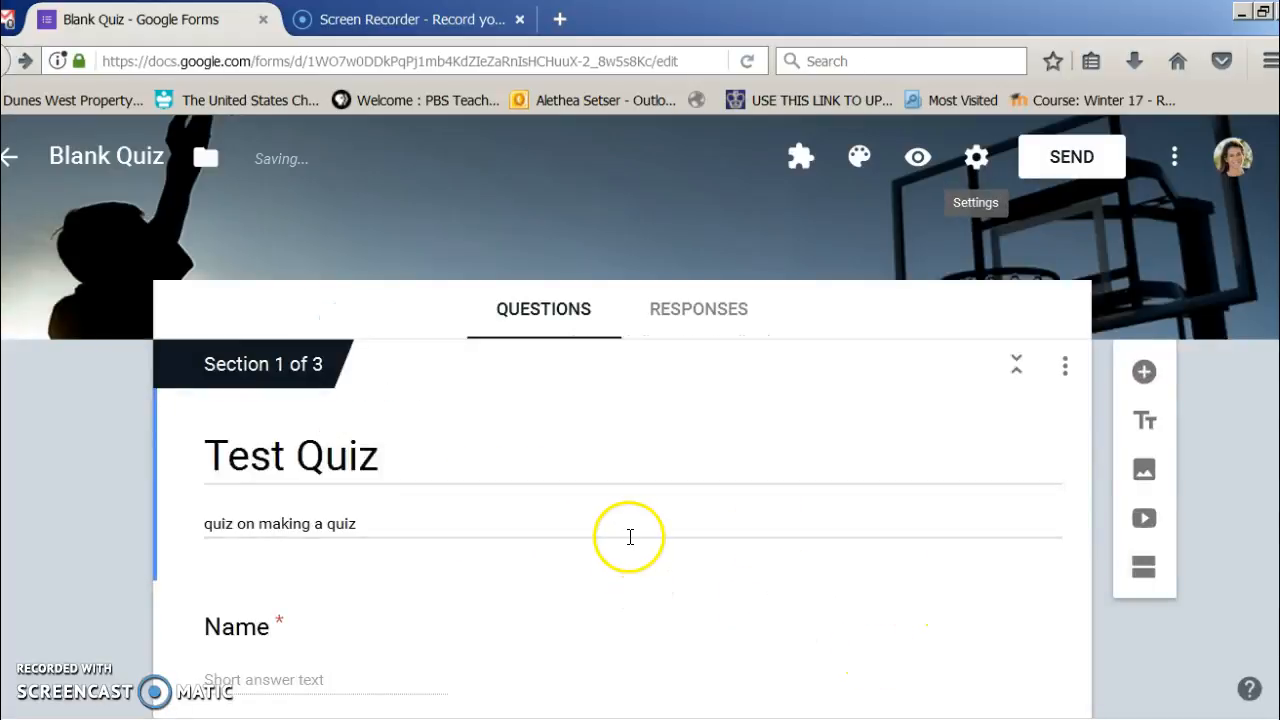
# - Open the answer key of the "What is 2+2?" question in the Math section
pyautogui.scroll(-12, 1262, 452)
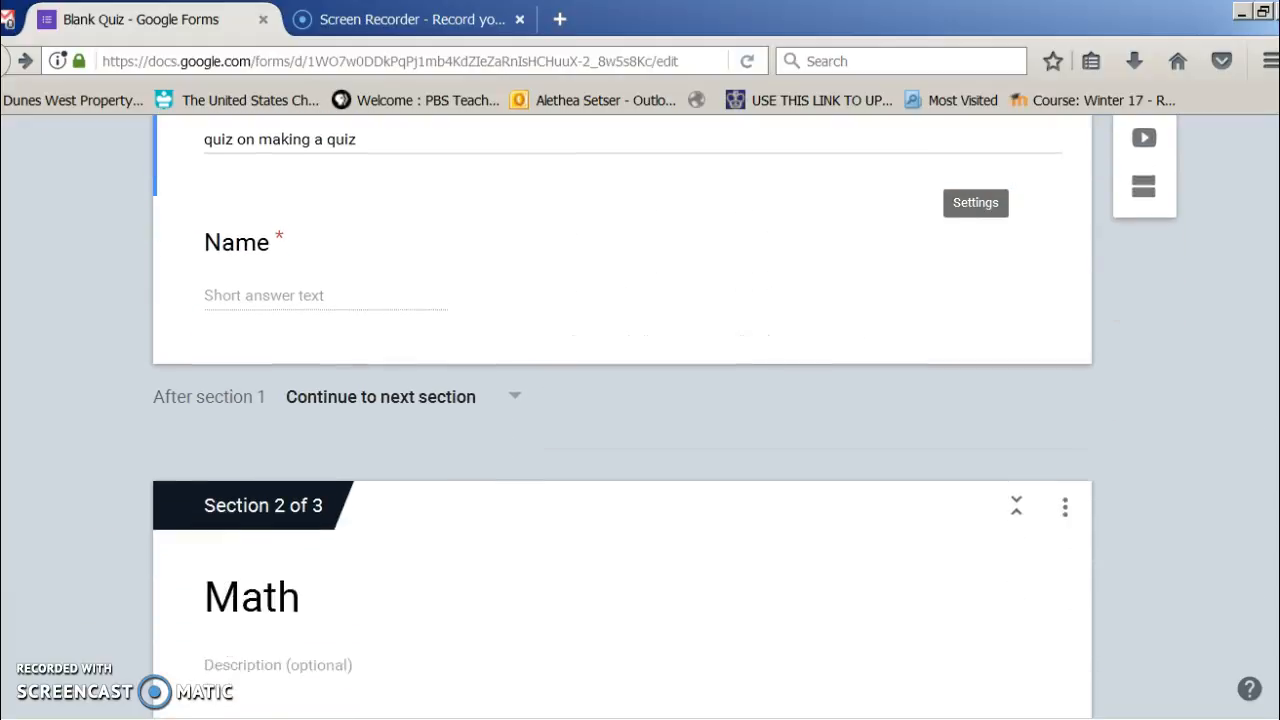
pyautogui.scroll(-2, 1257, 465)
pyautogui.scroll(6, 1258, 420)
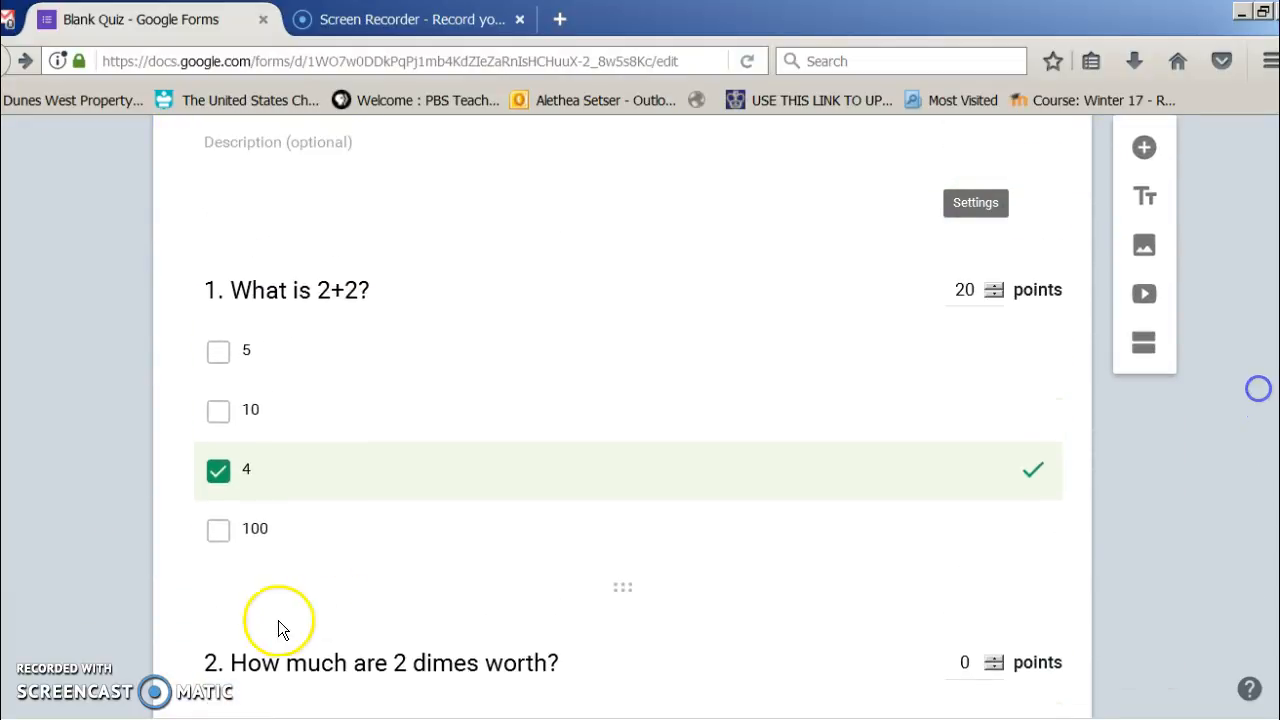
pyautogui.click(219, 468)
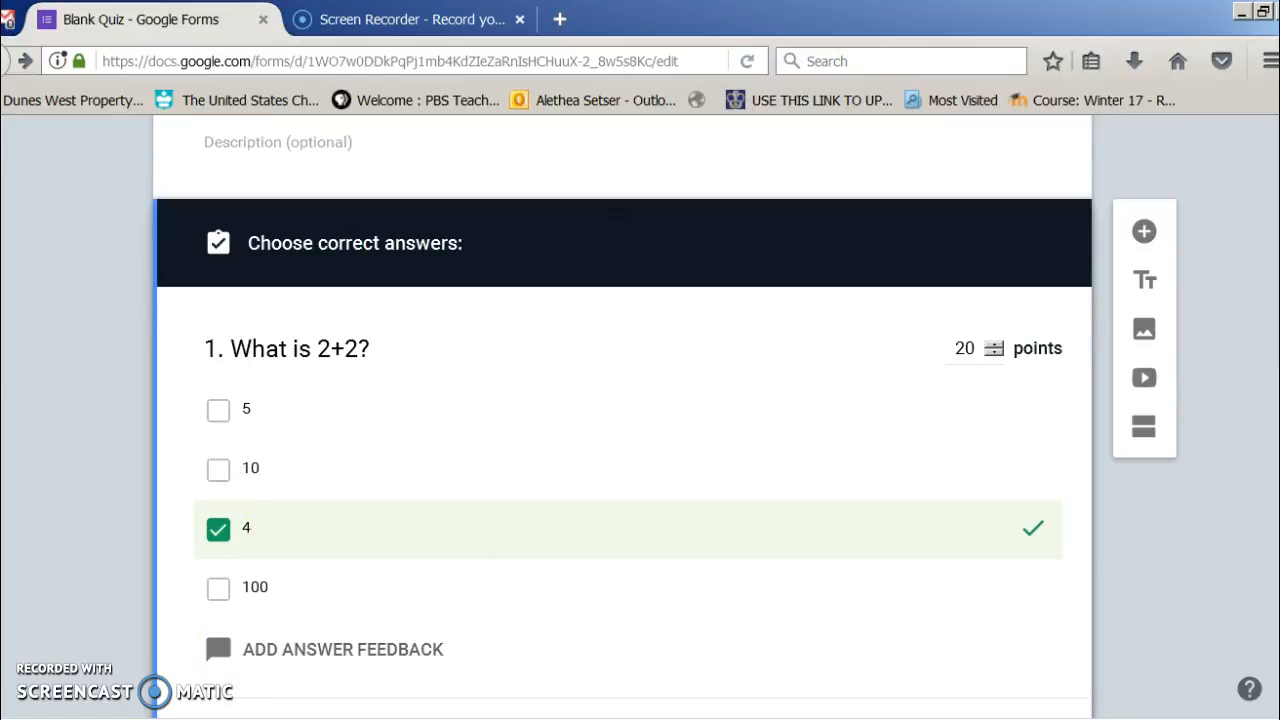
pyautogui.scroll(-3, 416, 493)
pyautogui.click(312, 462)
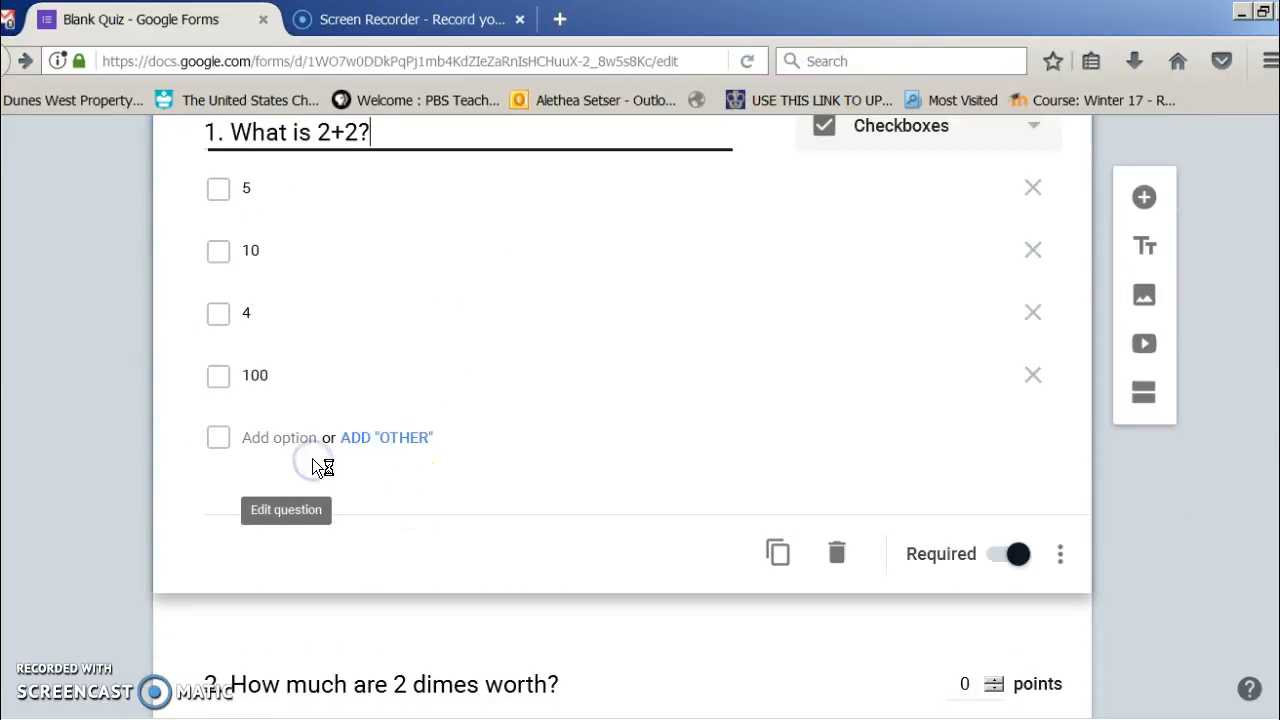
pyautogui.click(287, 551)
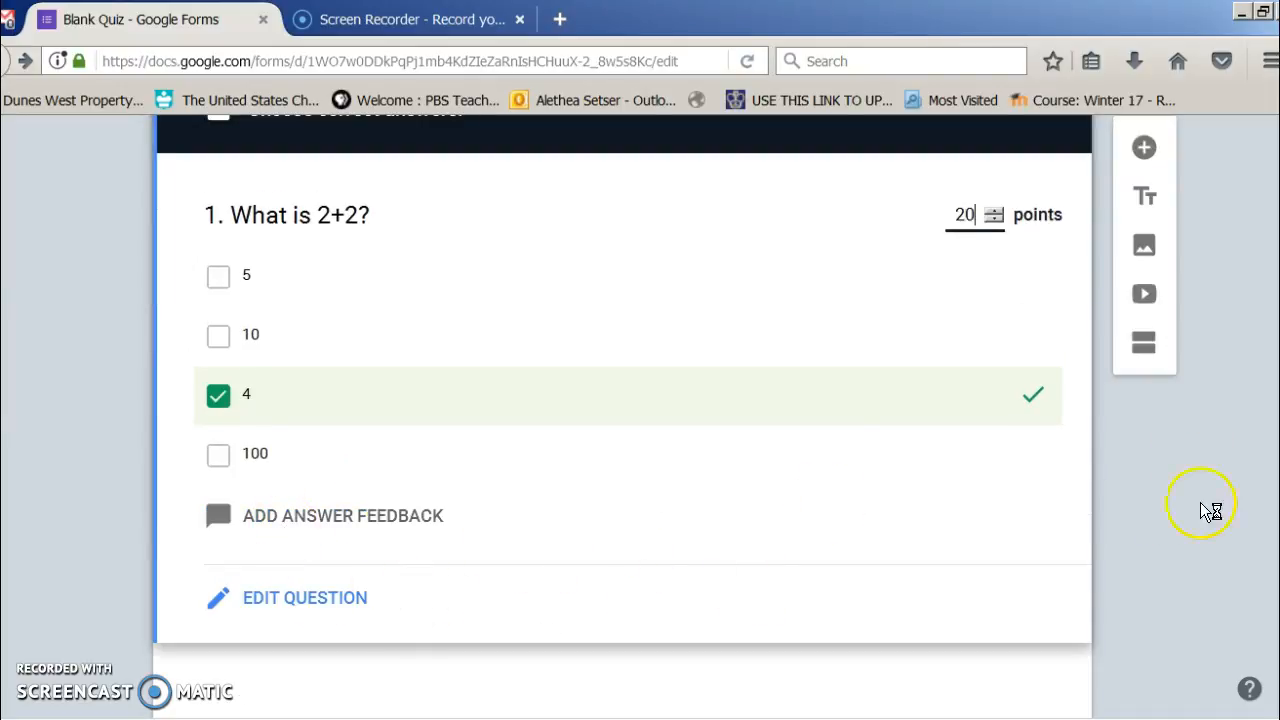
# - Add the feedback "Did you check your answer?" for incorrect answers to the "What is 2+2?" question
pyautogui.scroll(3, 620, 400)
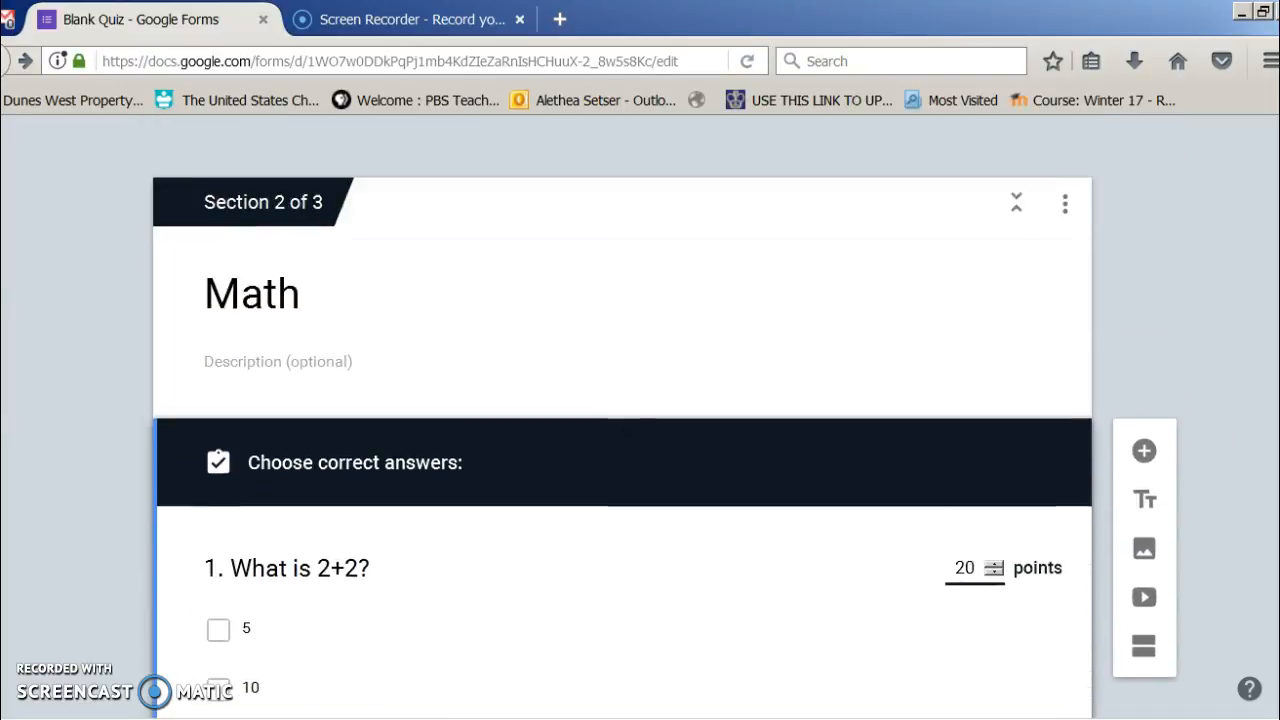
pyautogui.scroll(-3, 620, 400)
pyautogui.scroll(-2, 1171, 457)
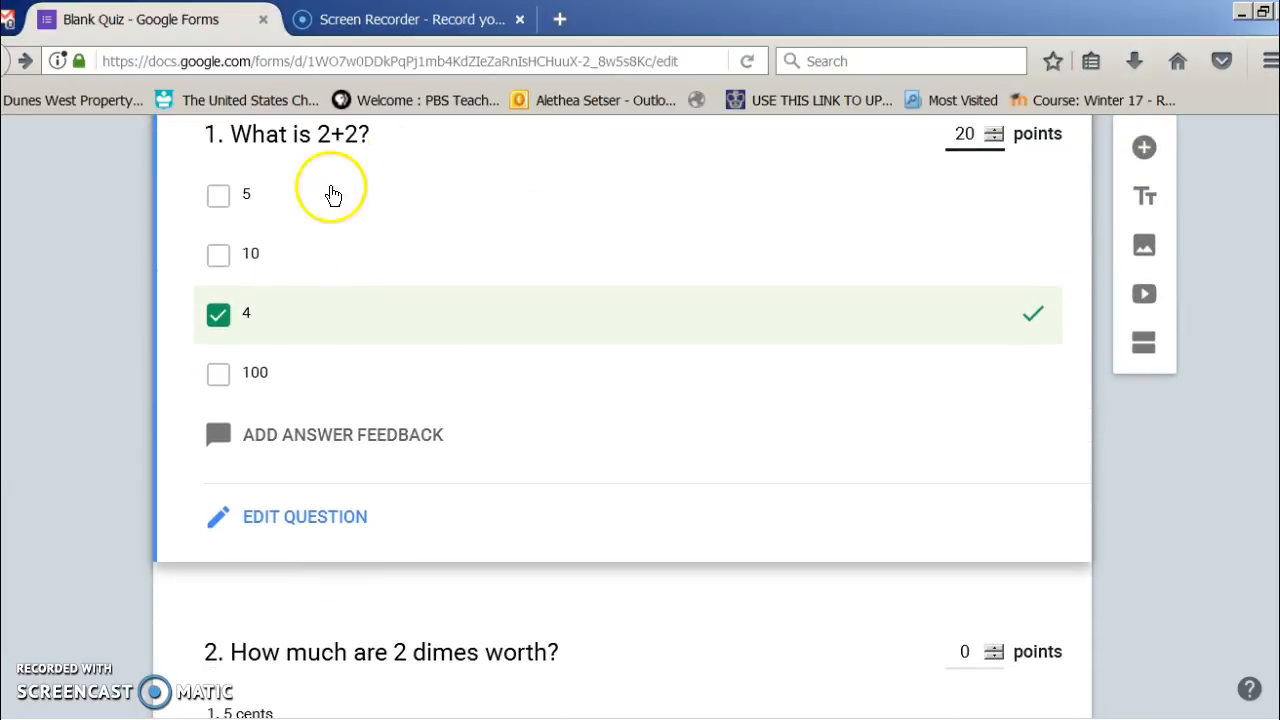
pyautogui.click(253, 432)
pyautogui.click(308, 378)
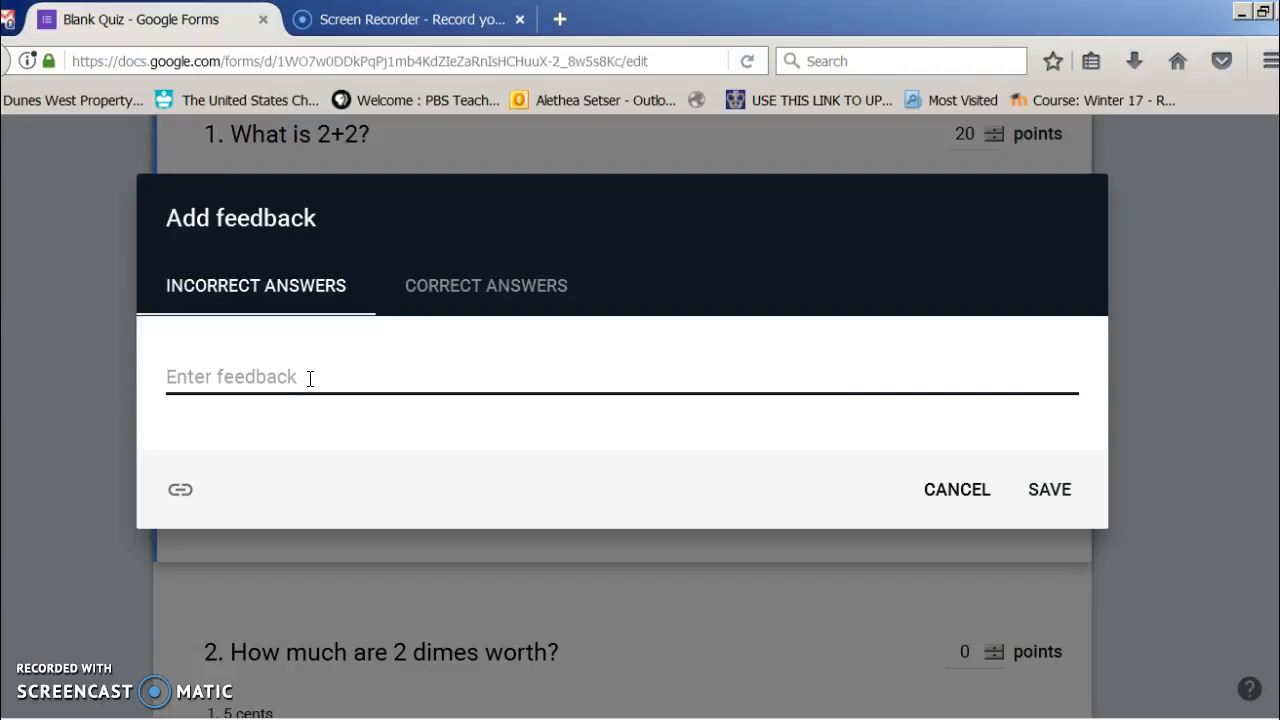
pyautogui.write('Did you check your answer?')
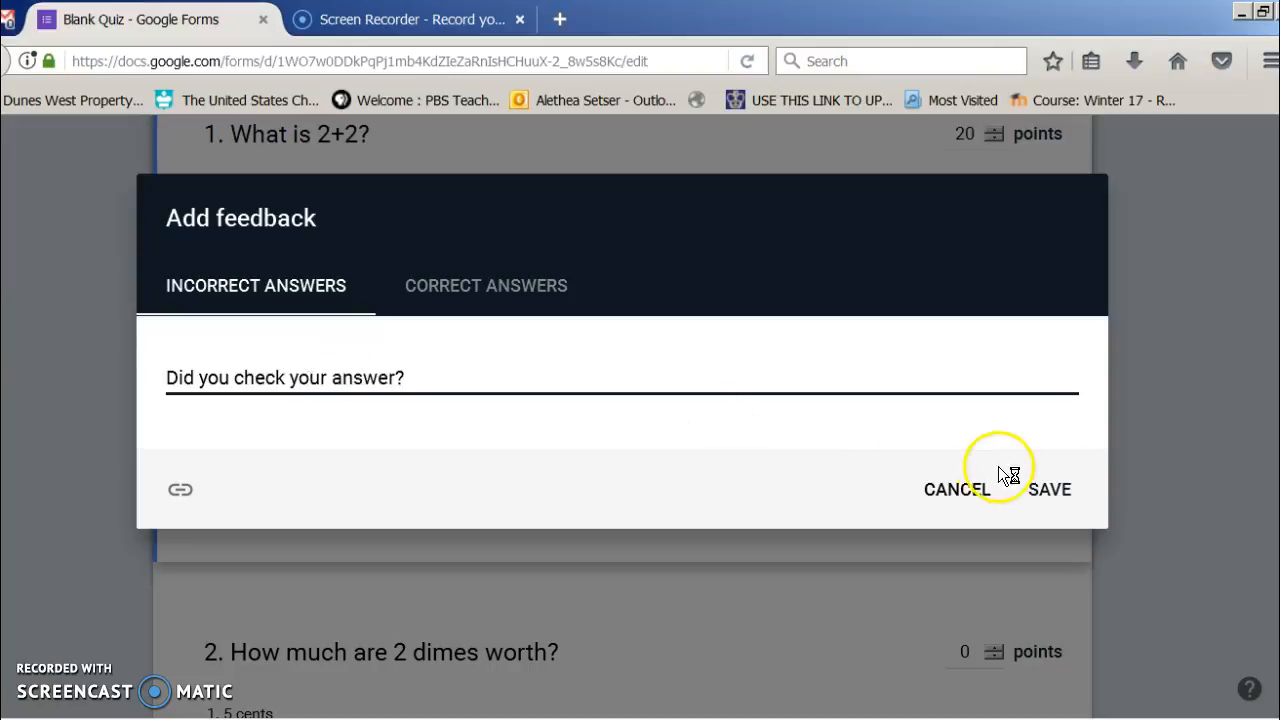
pyautogui.click(1050, 490)
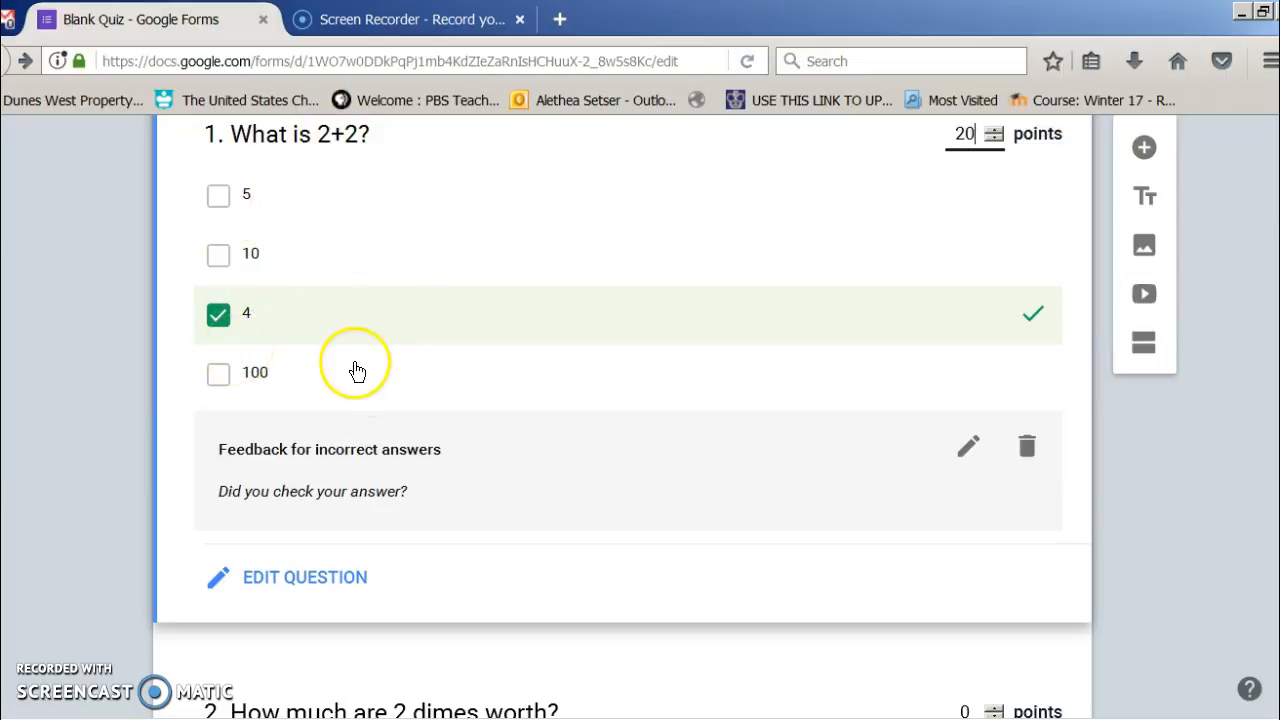
# - Open the form's sending options and view the link and embed HTML choices
pyautogui.scroll(-6, 620, 400)
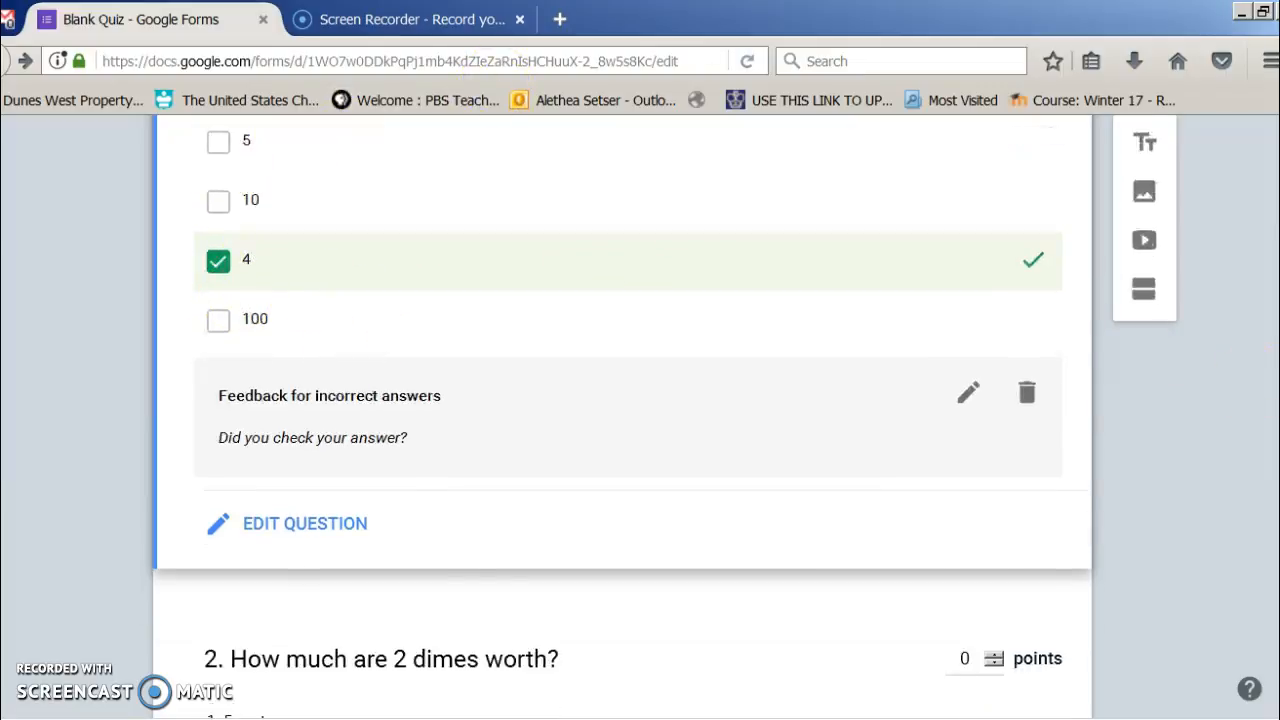
pyautogui.scroll(10, 1275, 178)
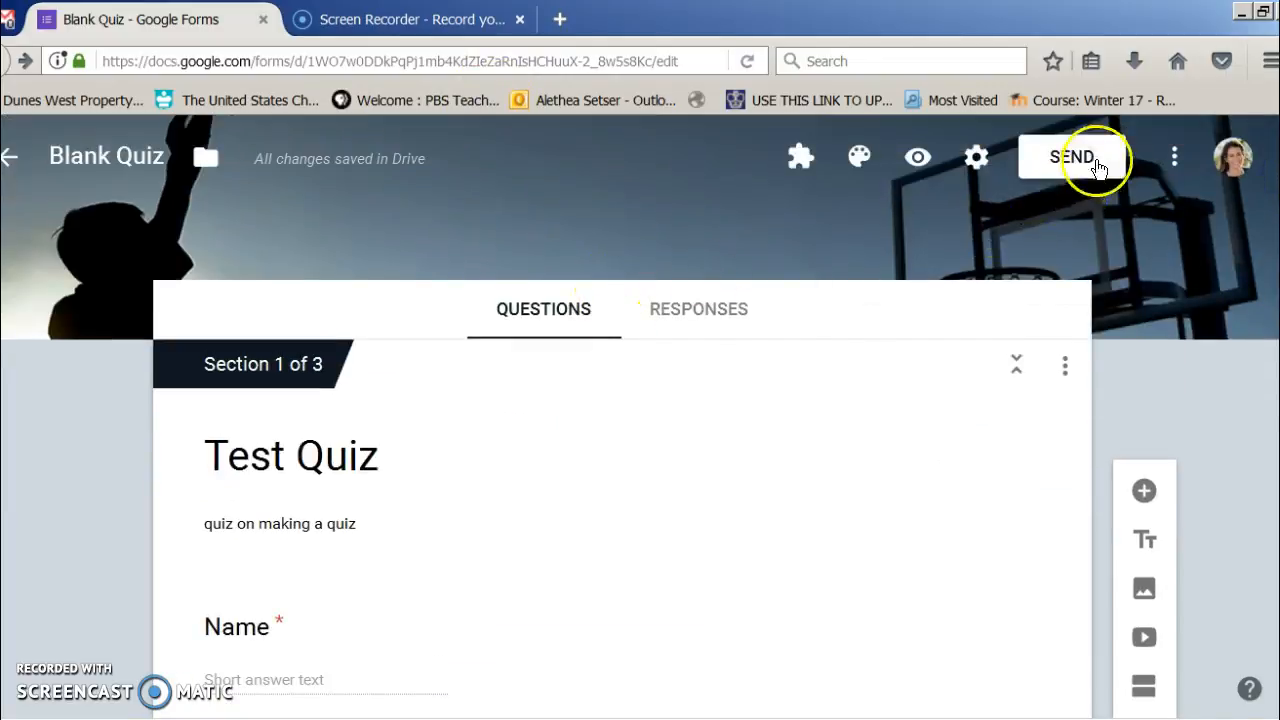
pyautogui.click(1071, 160)
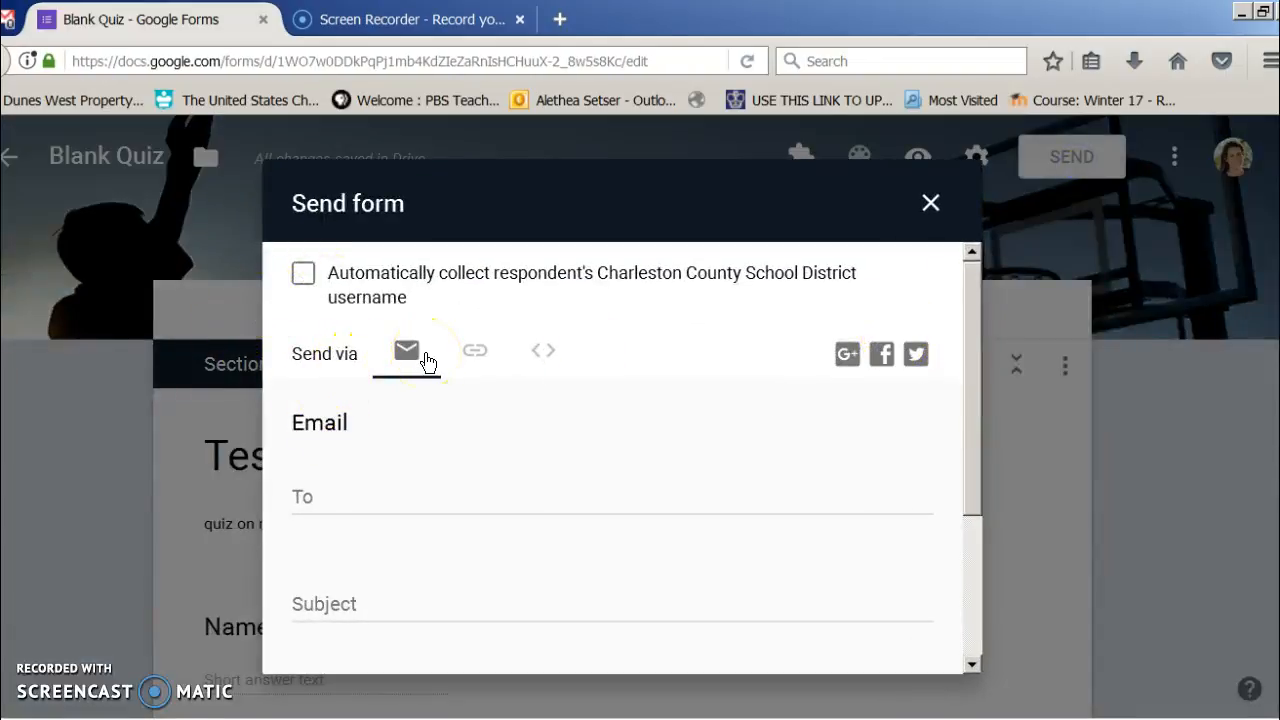
pyautogui.click(480, 352)
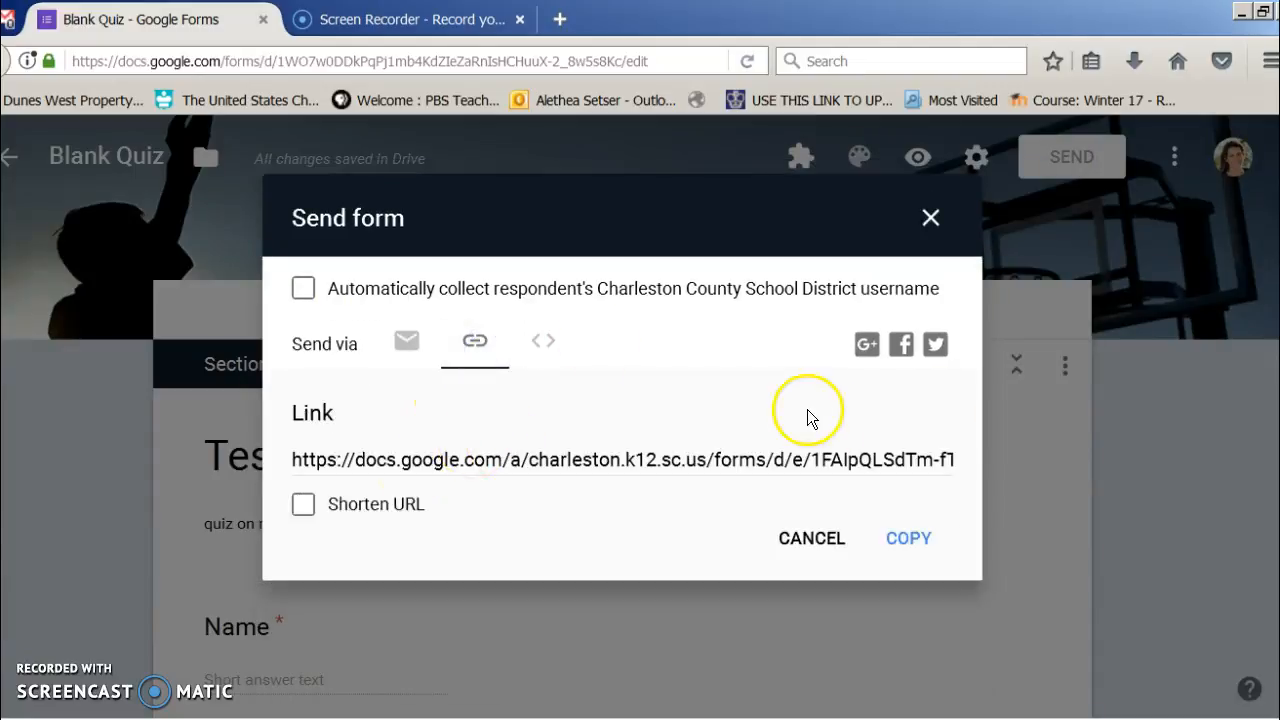
pyautogui.click(543, 342)
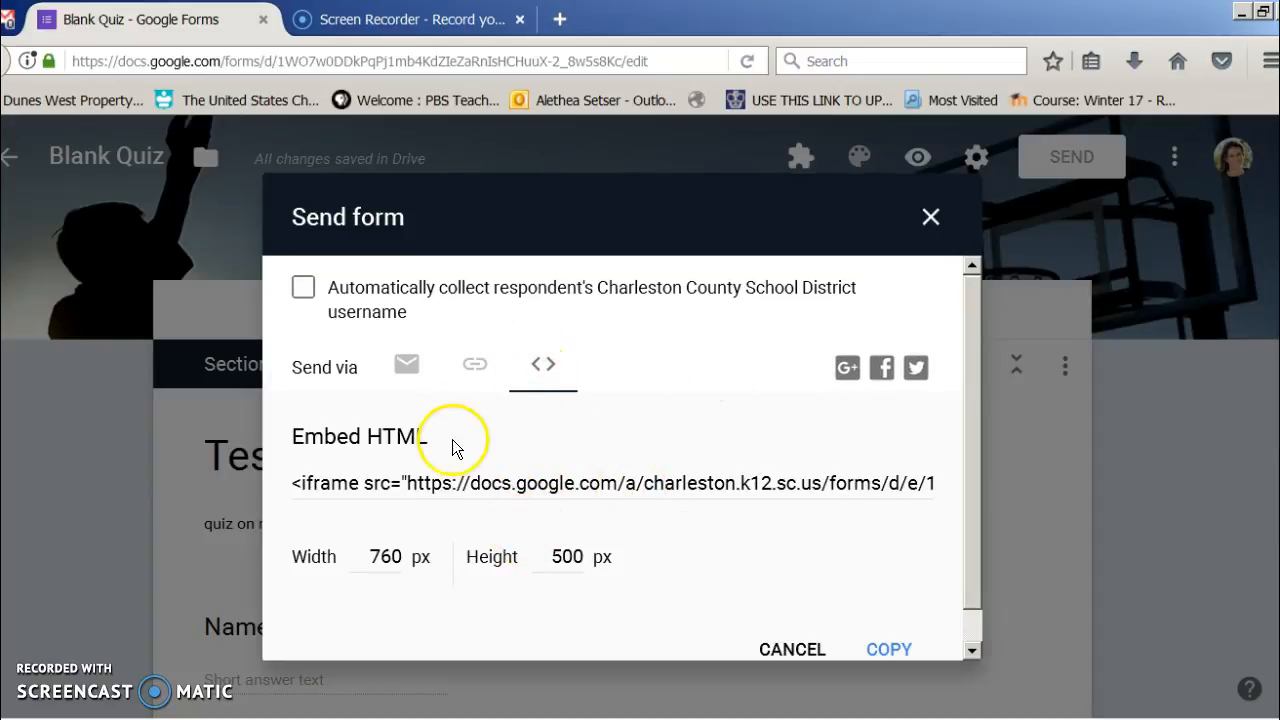
# - Shorten the URL of the form's shareable link and copy it
pyautogui.click(475, 364)
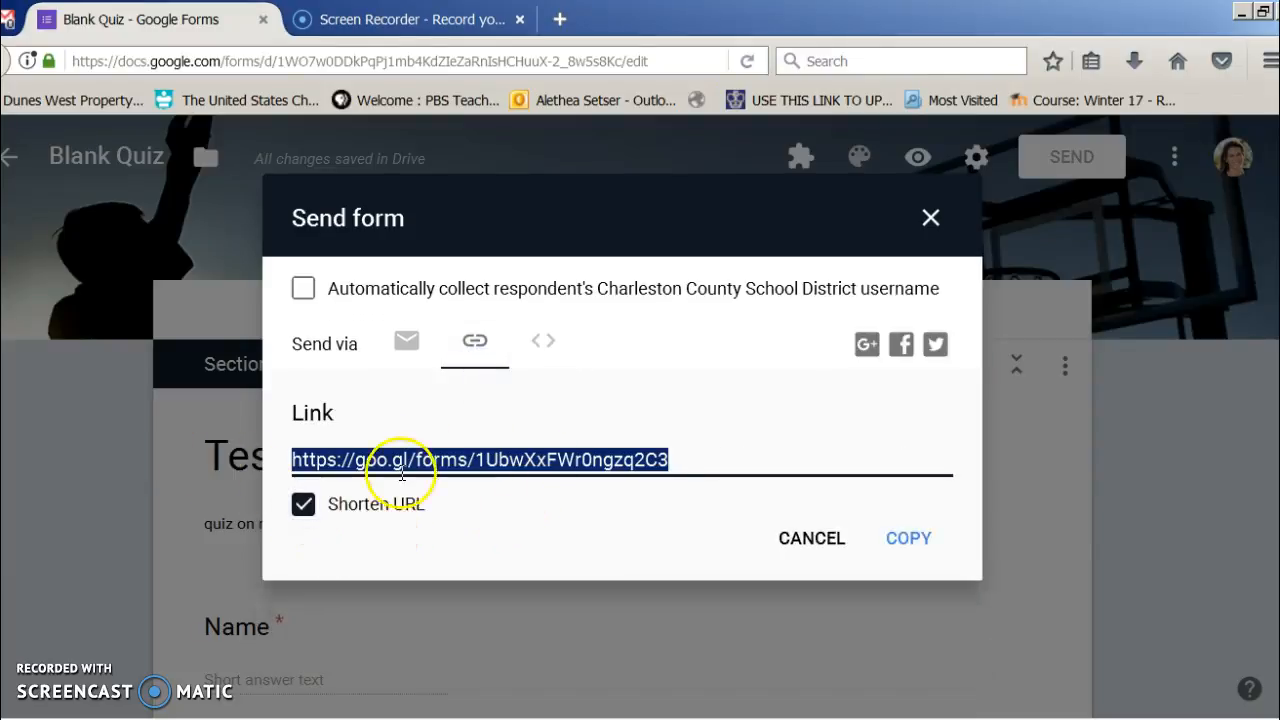
pyautogui.click(912, 543)
pyautogui.click(523, 466)
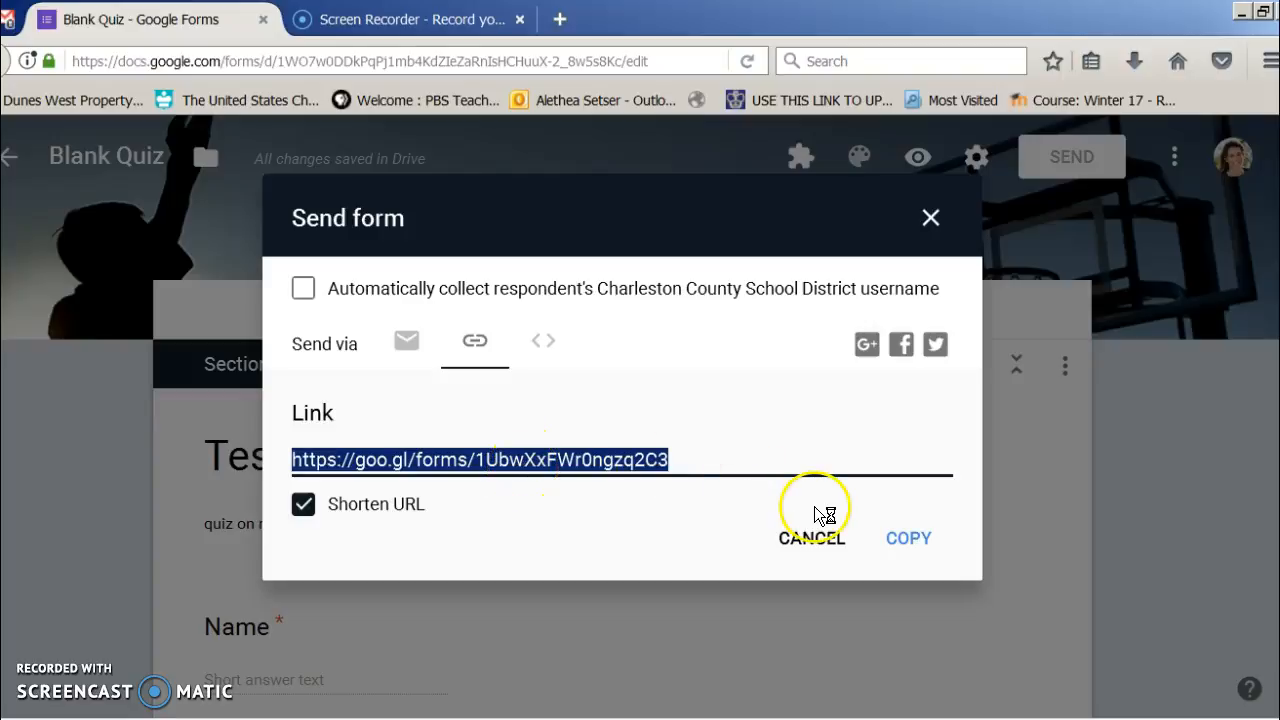
# - Address the form's email invitation to the suggested recipient's email address, with the subject "test quiz"
pyautogui.click(406, 343)
pyautogui.click(413, 503)
pyautogui.write('alethea')
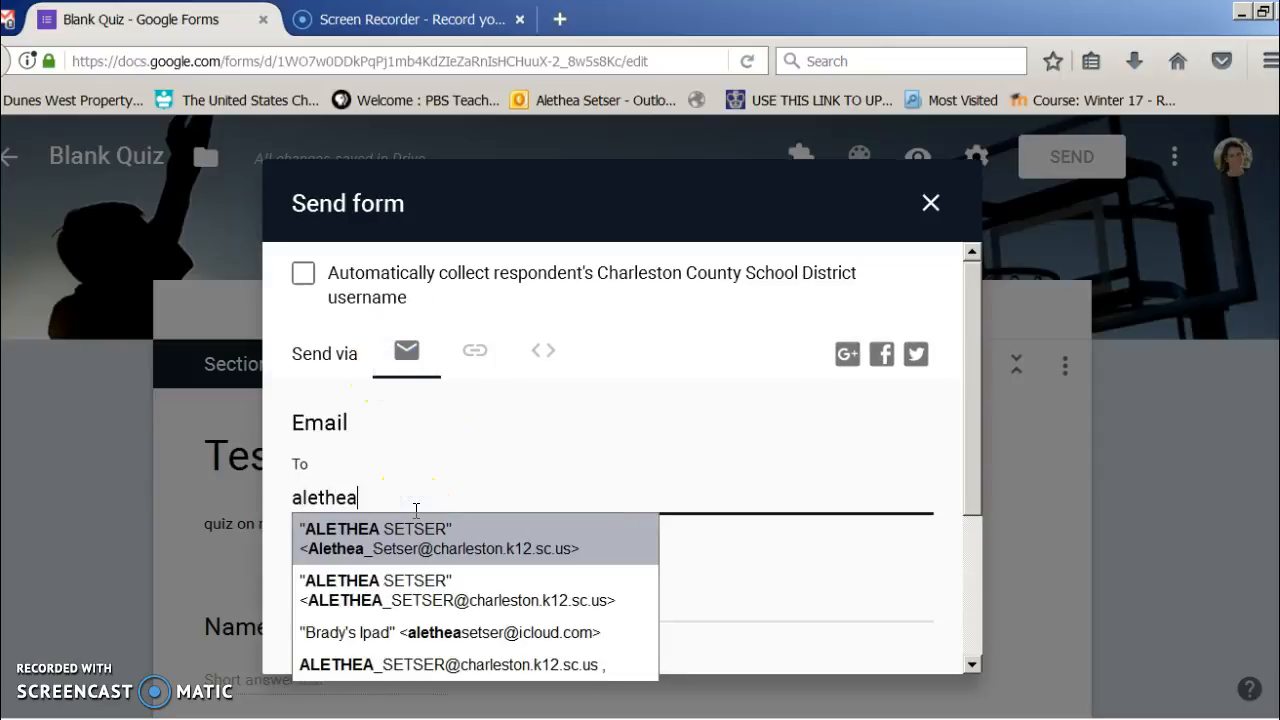
pyautogui.click(421, 537)
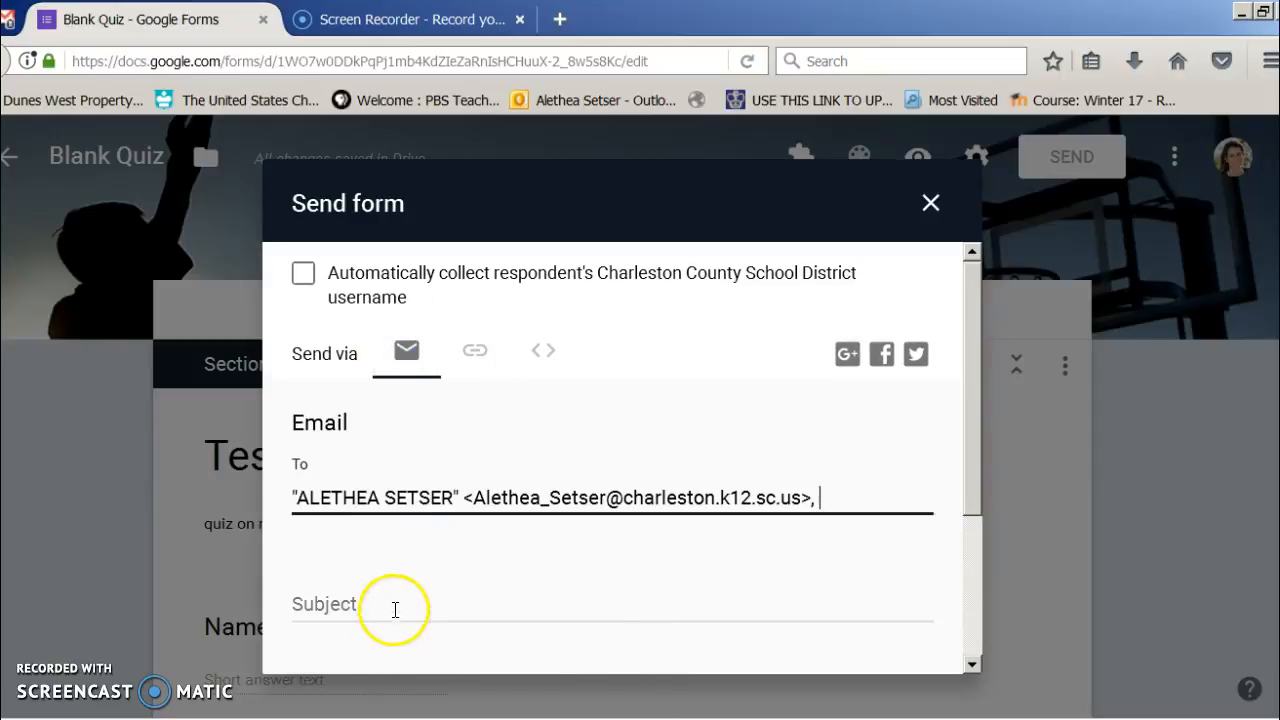
pyautogui.click(395, 609)
pyautogui.write('test quiz')
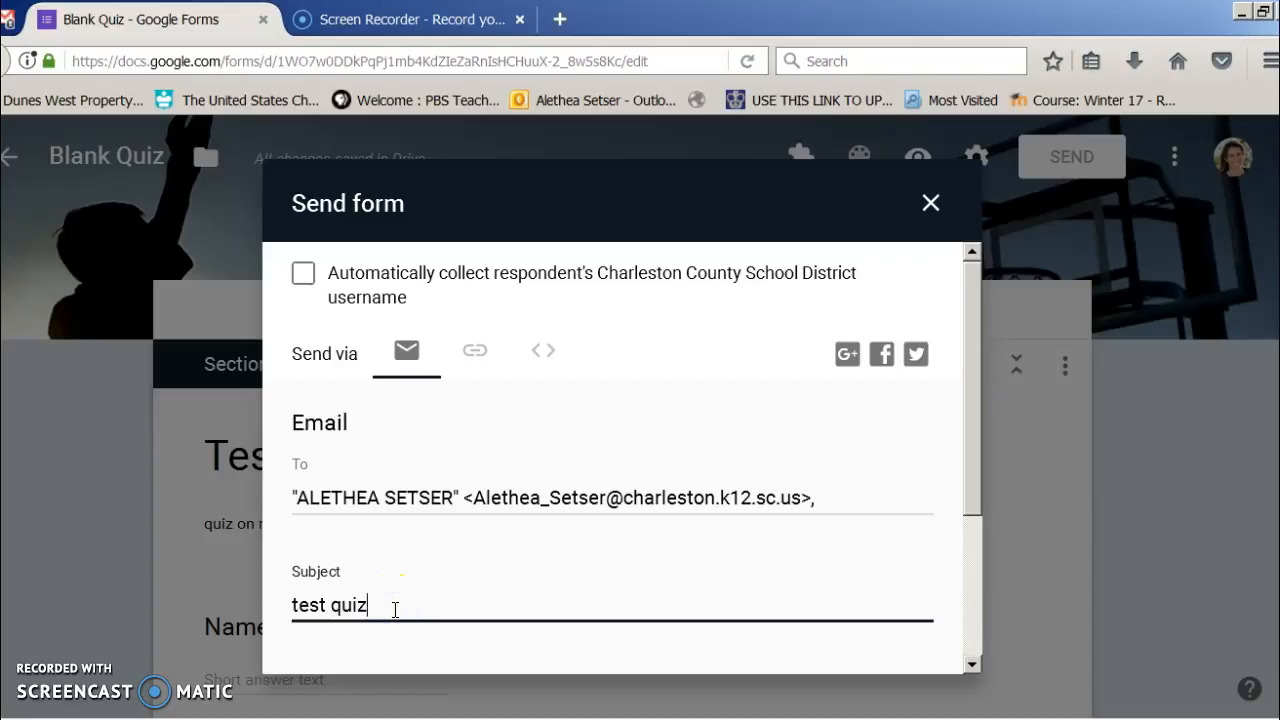
# - Include the form in the email and send the invitation
pyautogui.moveTo(970, 497); pyautogui.dragTo(975, 660)
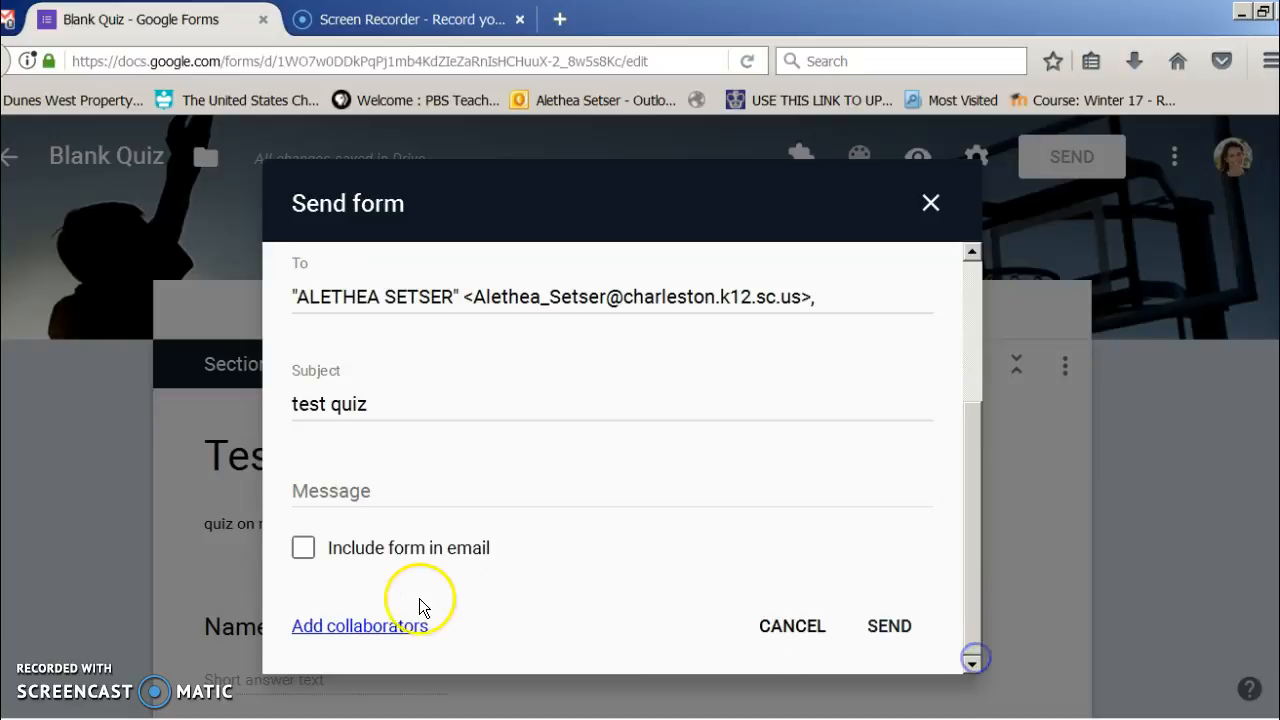
pyautogui.click(304, 553)
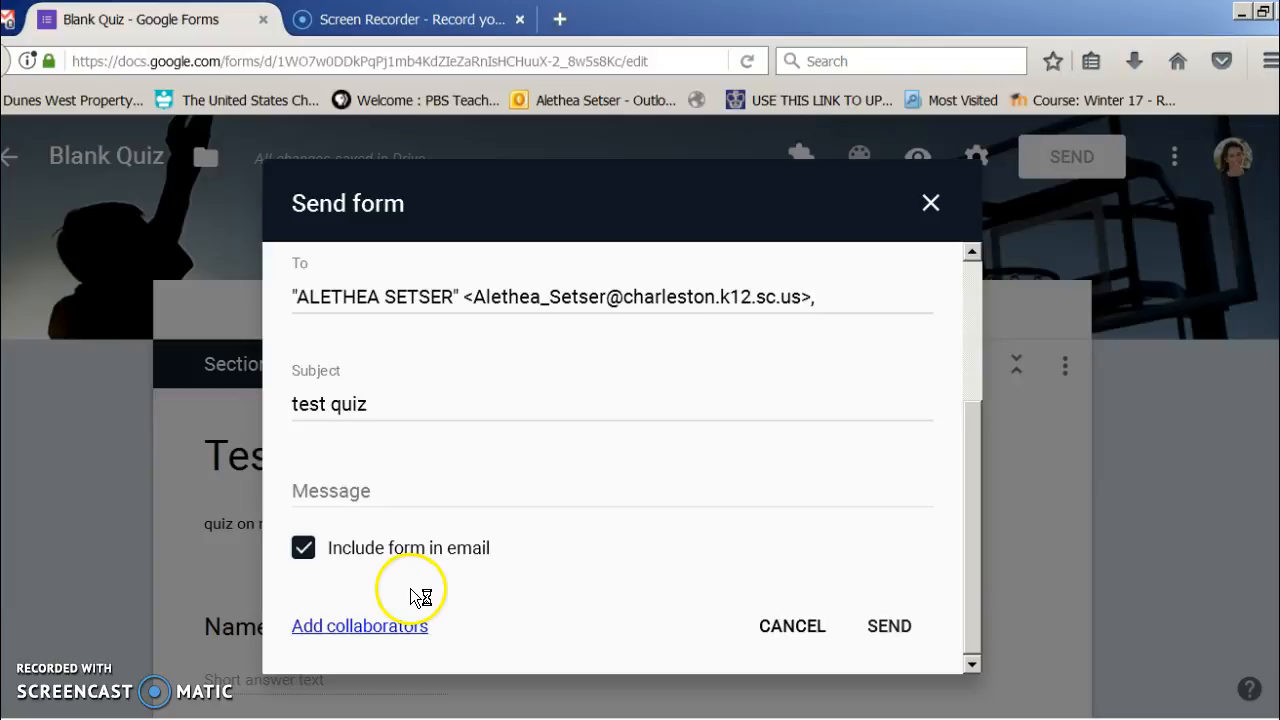
pyautogui.click(900, 627)
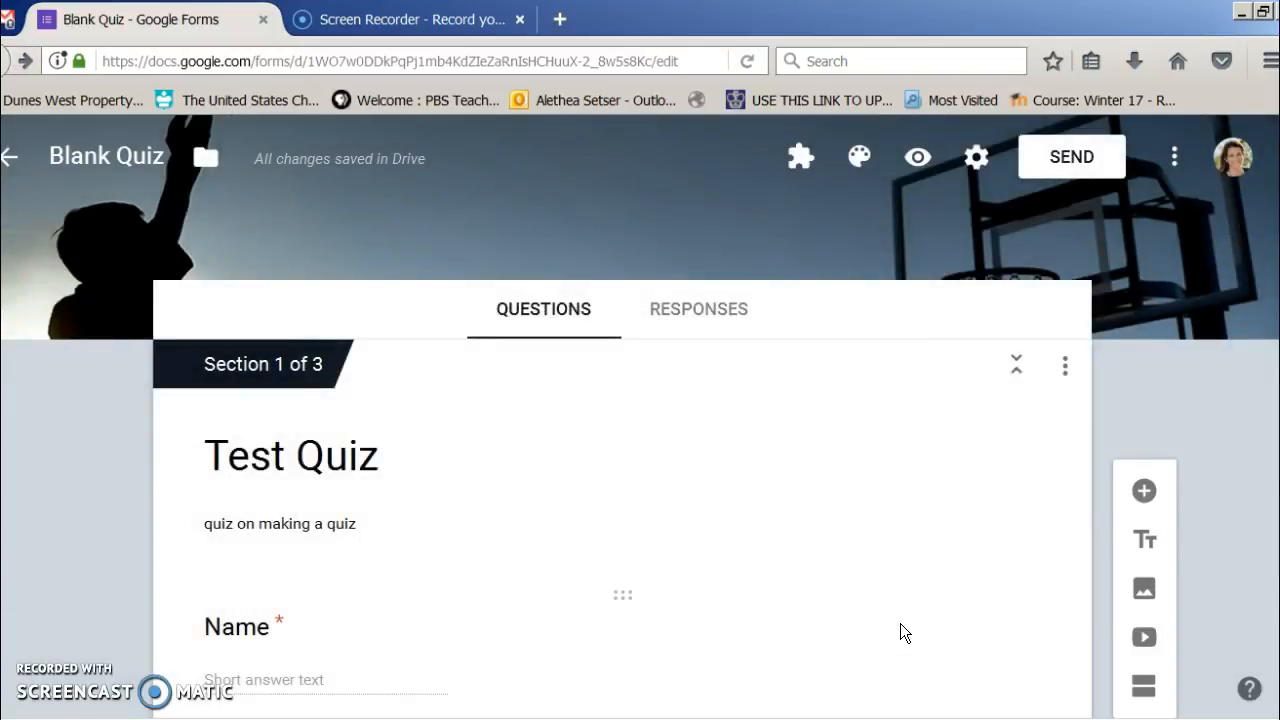
# - Switch to the Gmail inbox, open the unread "test quiz" email and go to its embedded form
pyautogui.click(18, 18)
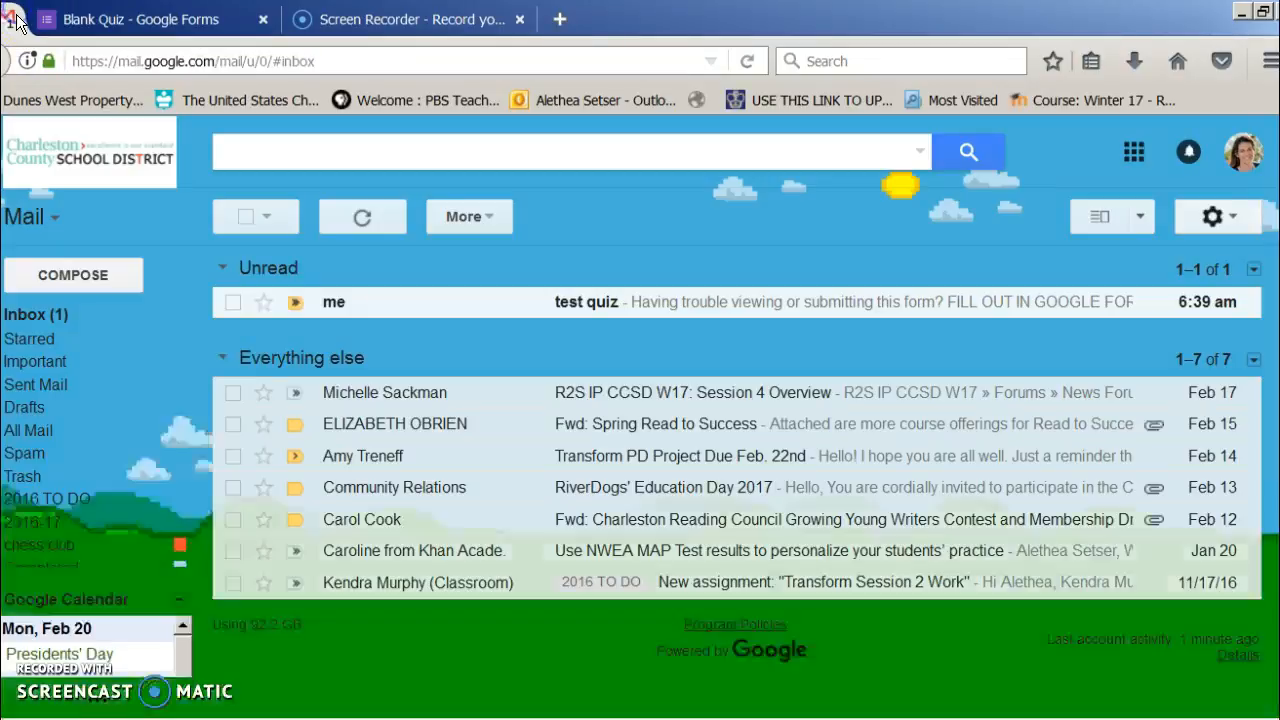
pyautogui.click(757, 305)
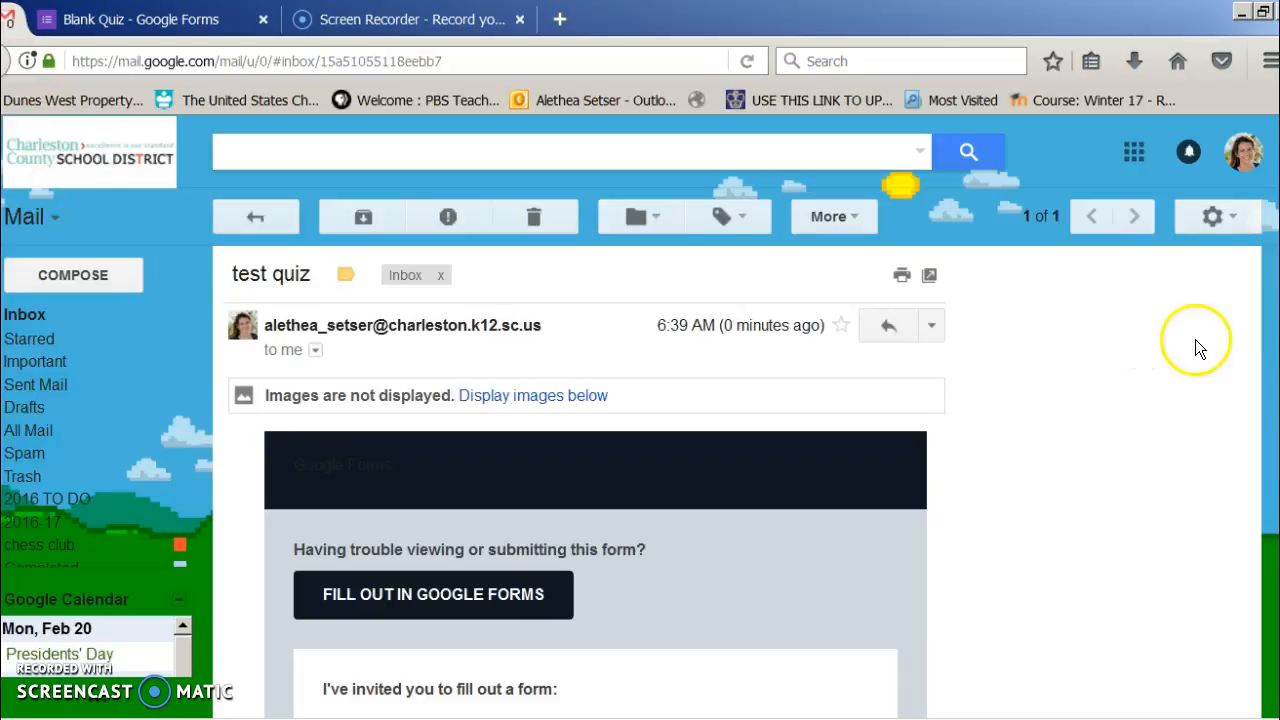
pyautogui.scroll(-4, 585, 470)
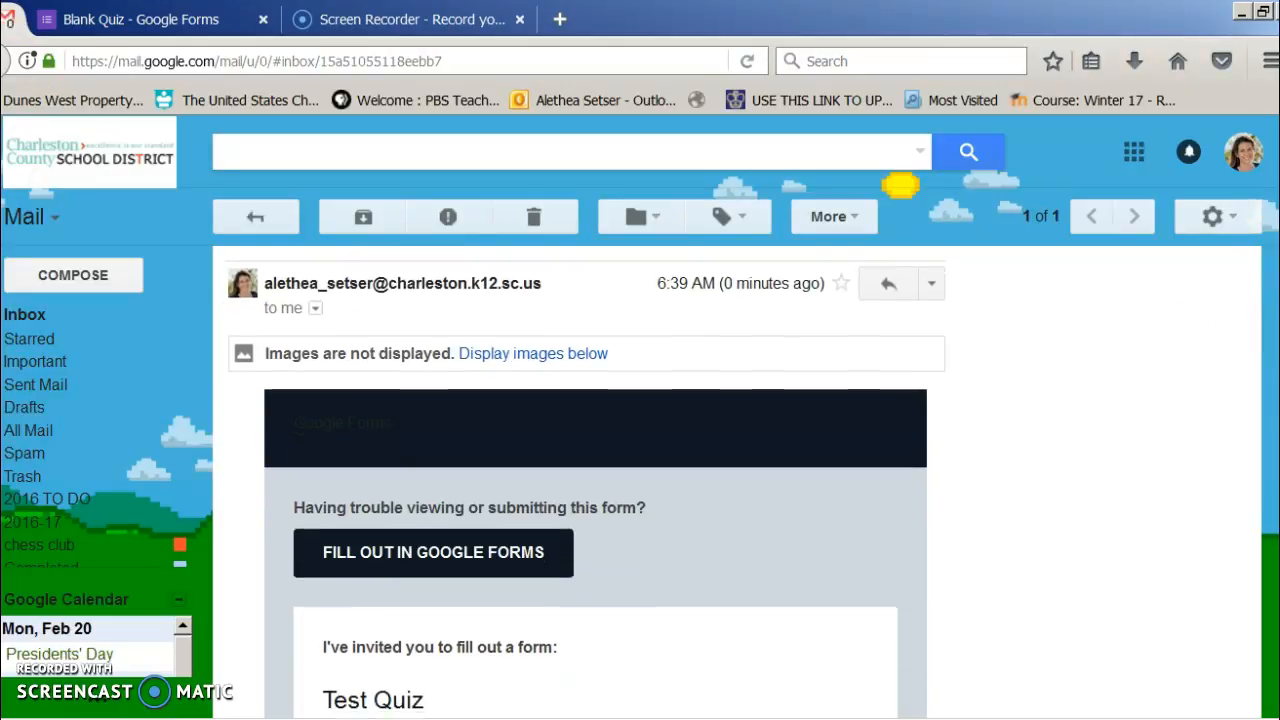
pyautogui.moveTo(1276, 325); pyautogui.dragTo(1271, 470)
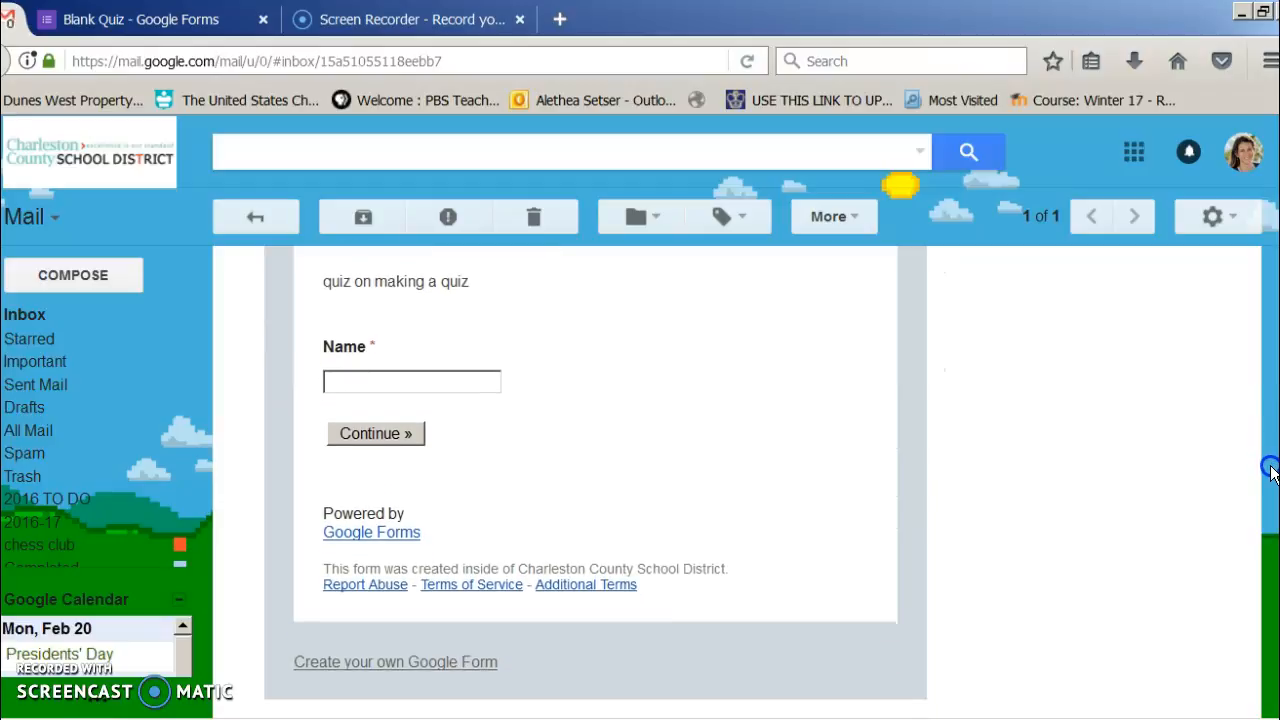
# - Enter the respondent's name in the emailed form, continue and accept submitting to the external page
pyautogui.click(427, 373)
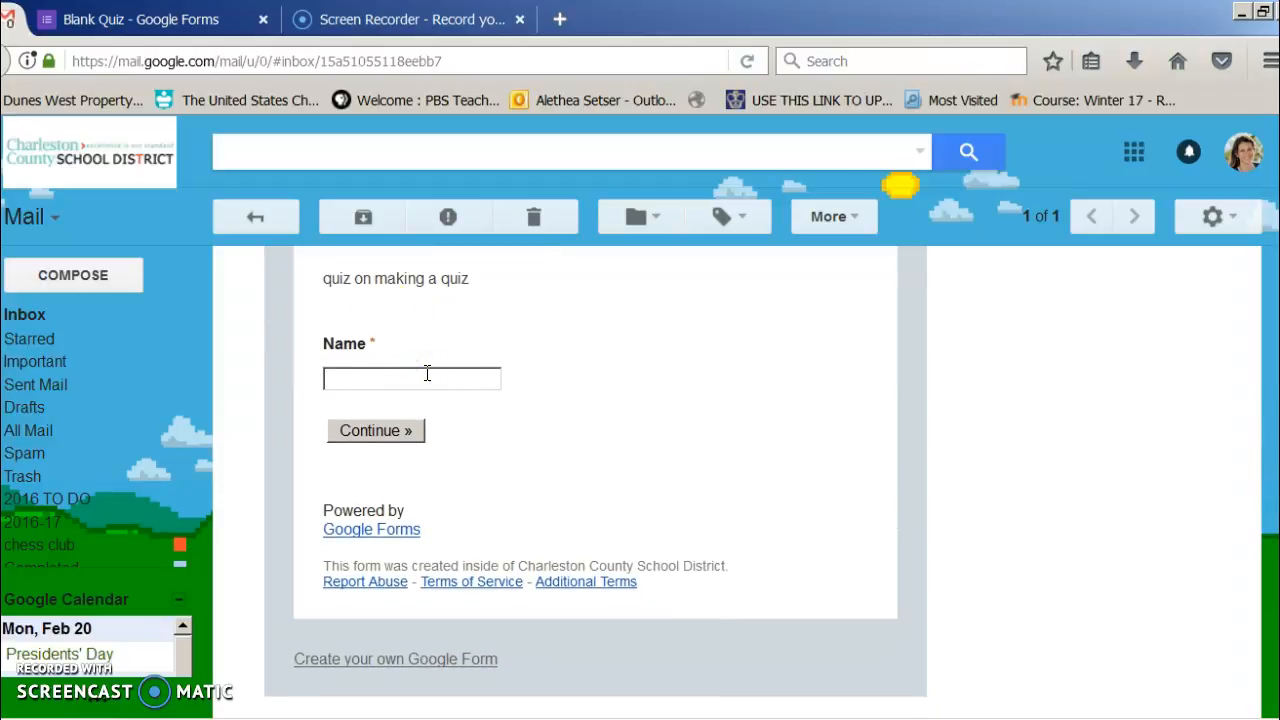
pyautogui.write('Sets')
pyautogui.click(403, 428)
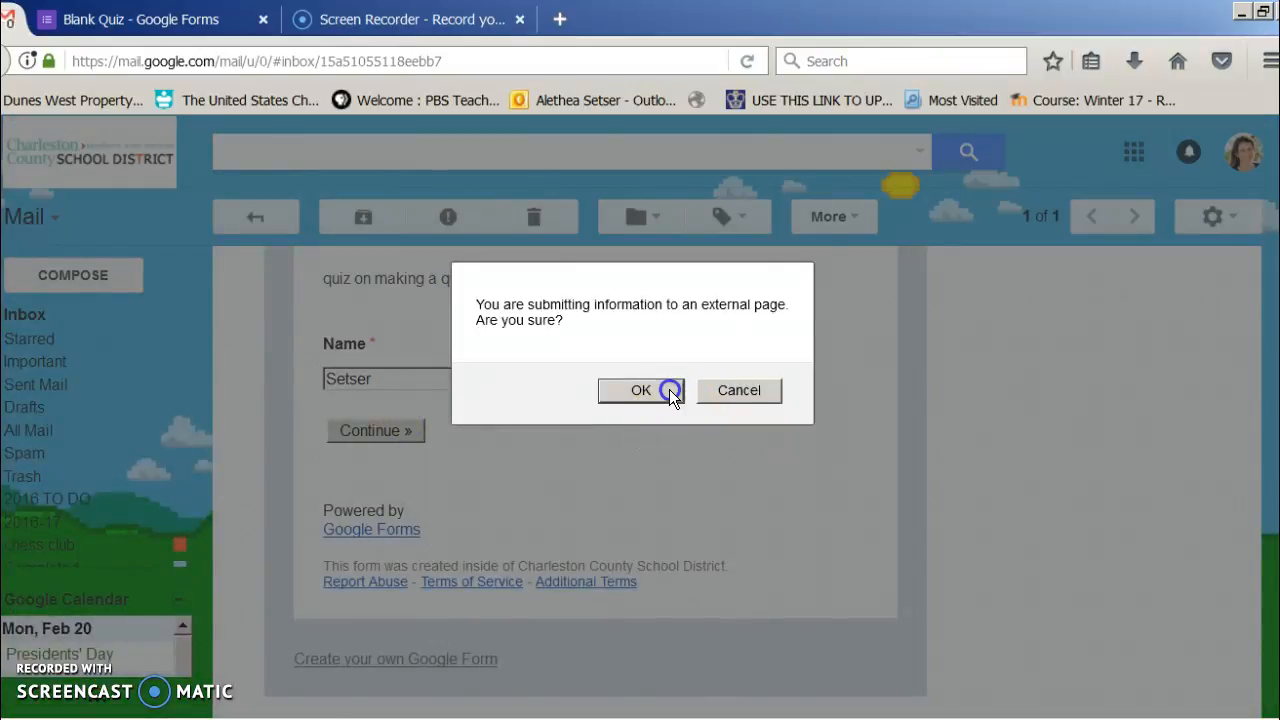
pyautogui.click(669, 389)
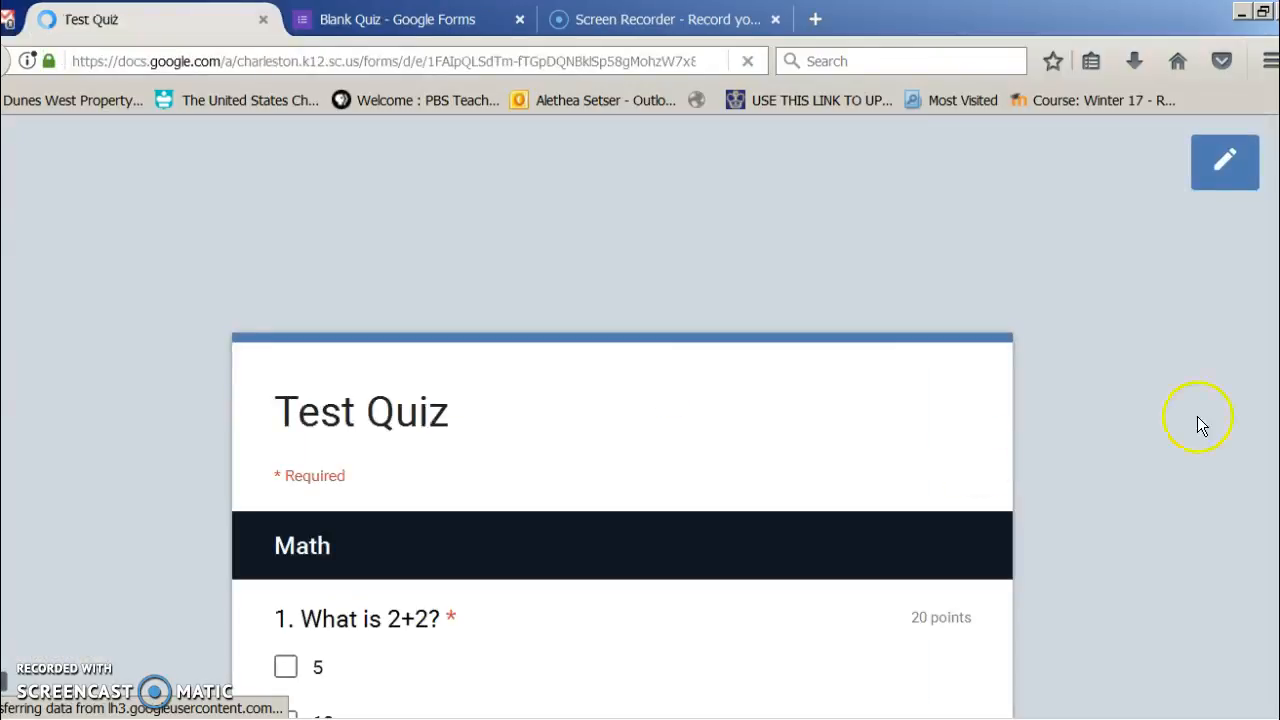
# - Answer the Math section with 4 for 2+2, 20 cents for the two dimes and Option 1, and continue to the Reading section
pyautogui.scroll(-5, 232, 405)
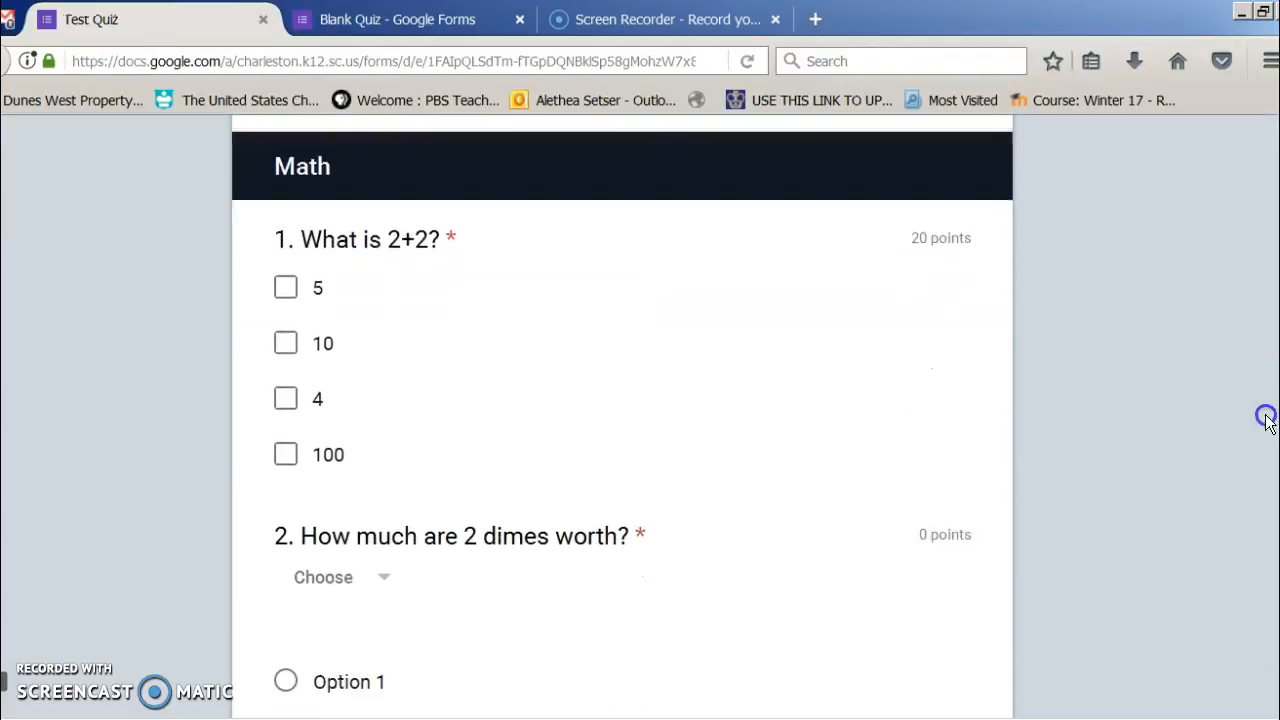
pyautogui.click(286, 344)
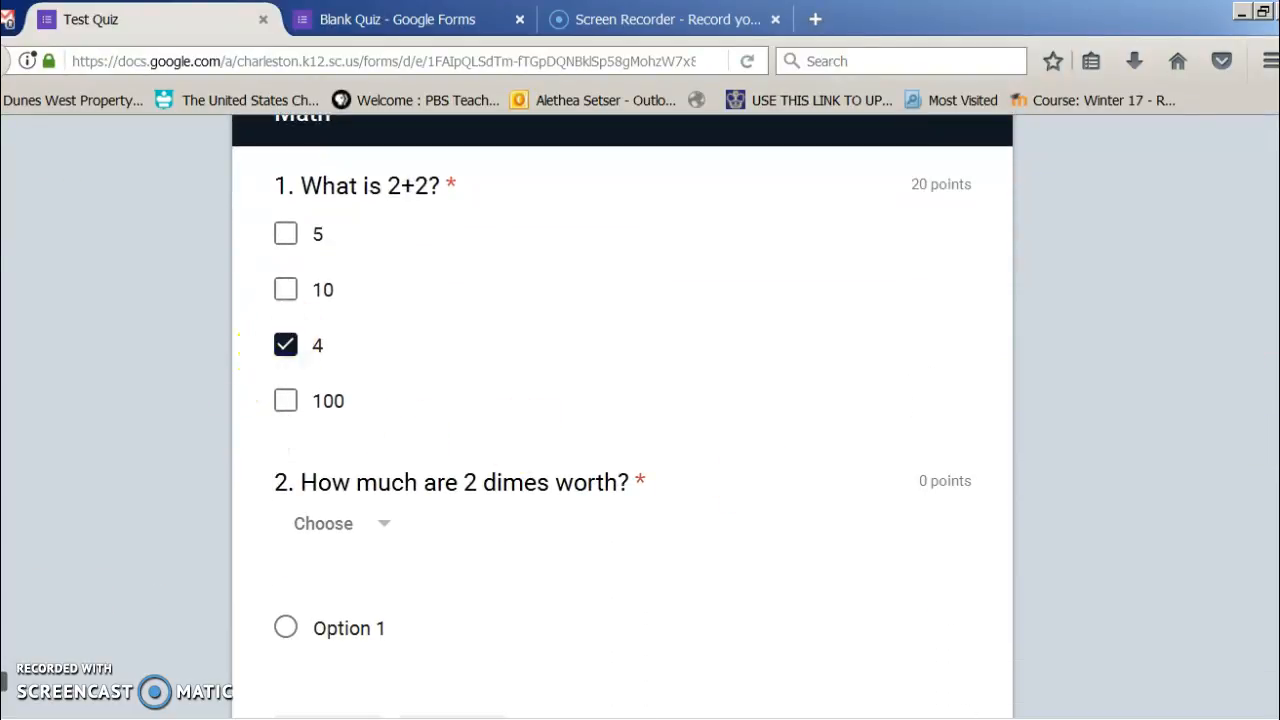
pyautogui.scroll(-4, 620, 420)
pyautogui.click(286, 428)
pyautogui.click(442, 533)
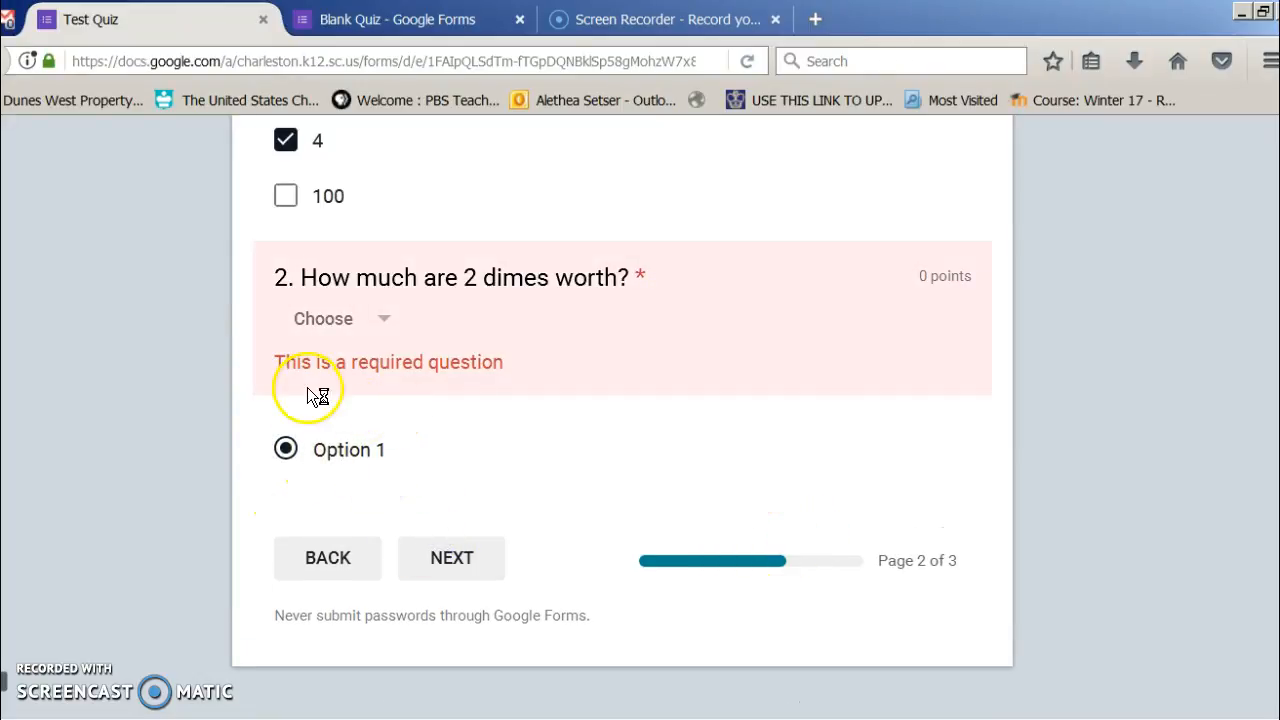
pyautogui.click(385, 322)
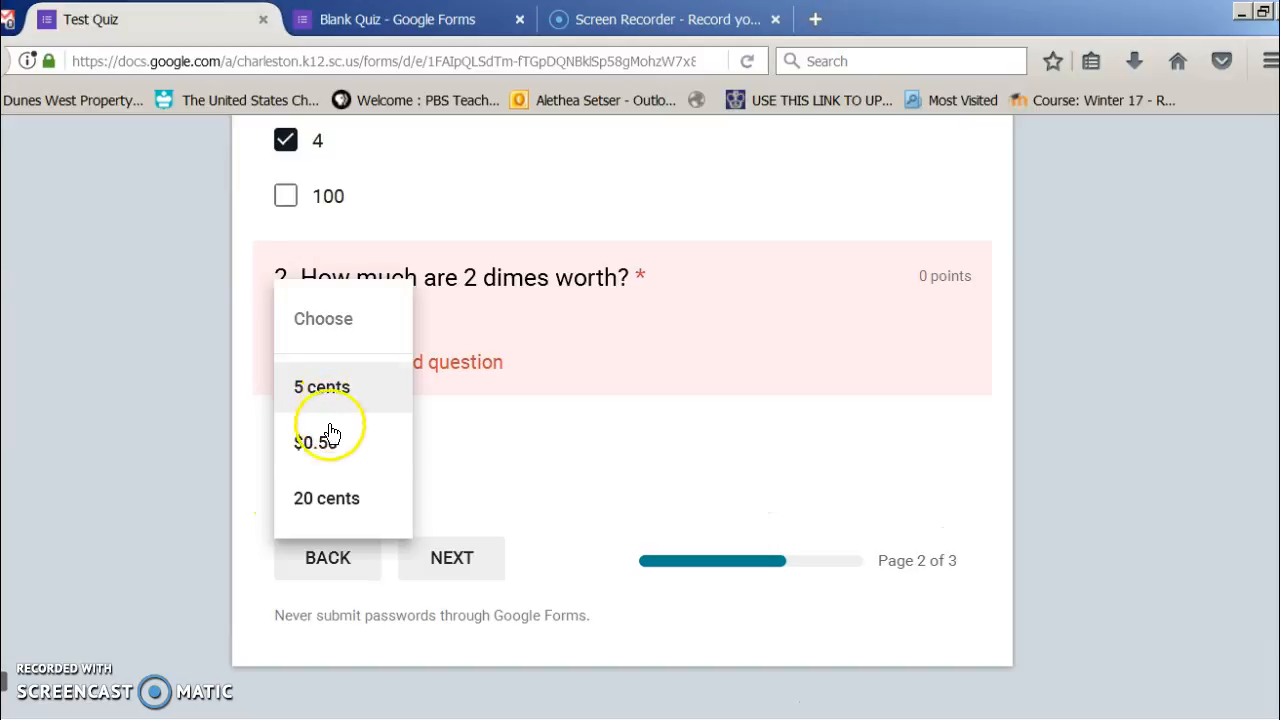
pyautogui.click(324, 499)
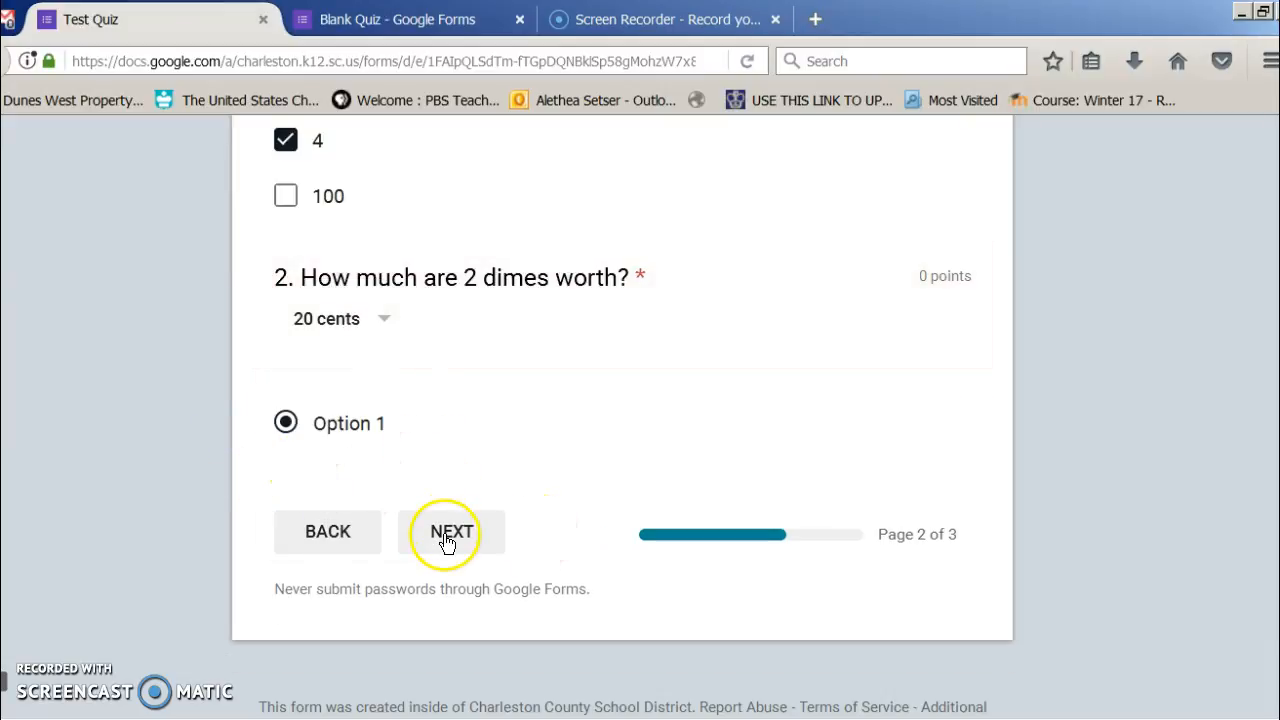
pyautogui.click(441, 536)
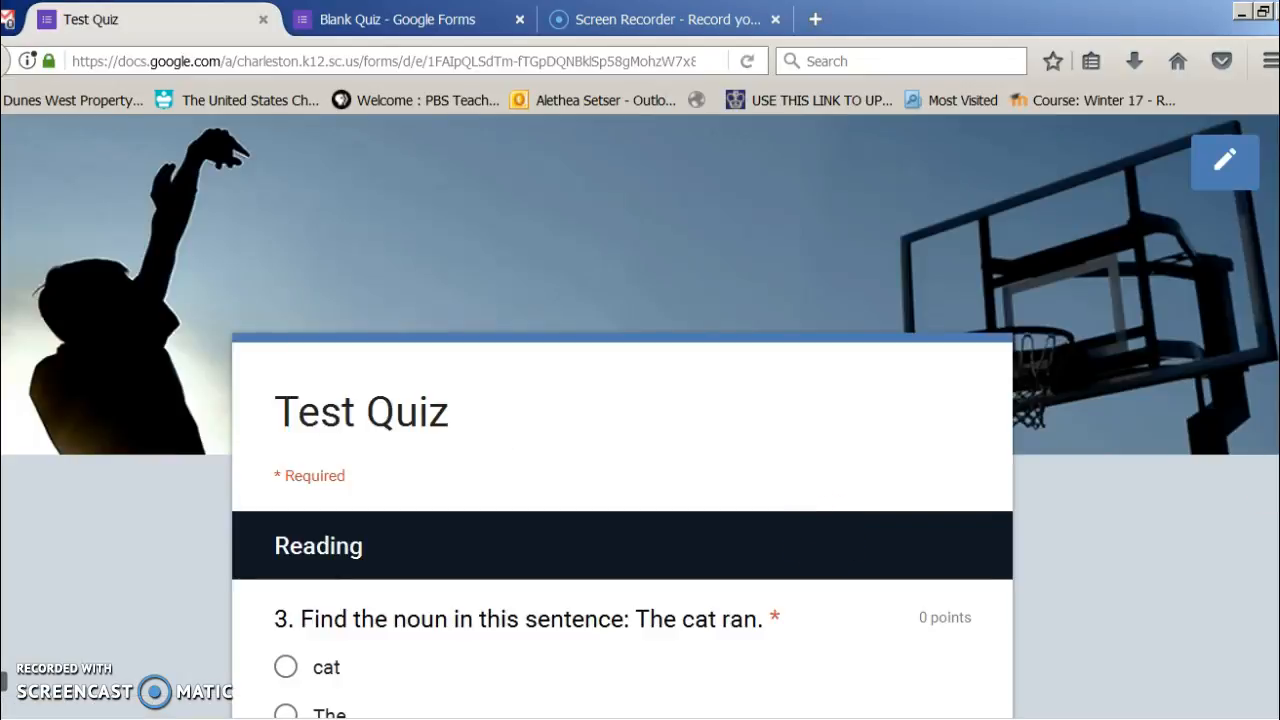
# - Choose "cat" as the noun in the Reading question and submit the quiz
pyautogui.scroll(-5, 640, 416)
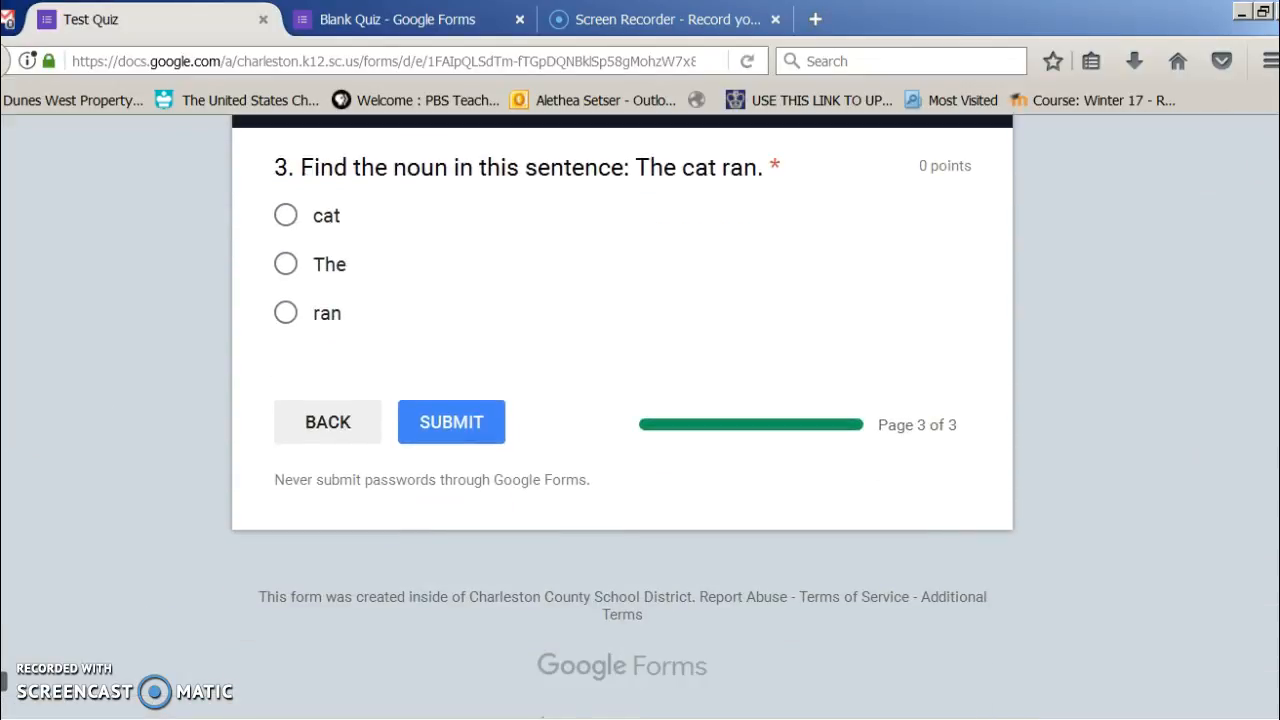
pyautogui.click(299, 228)
pyautogui.click(438, 427)
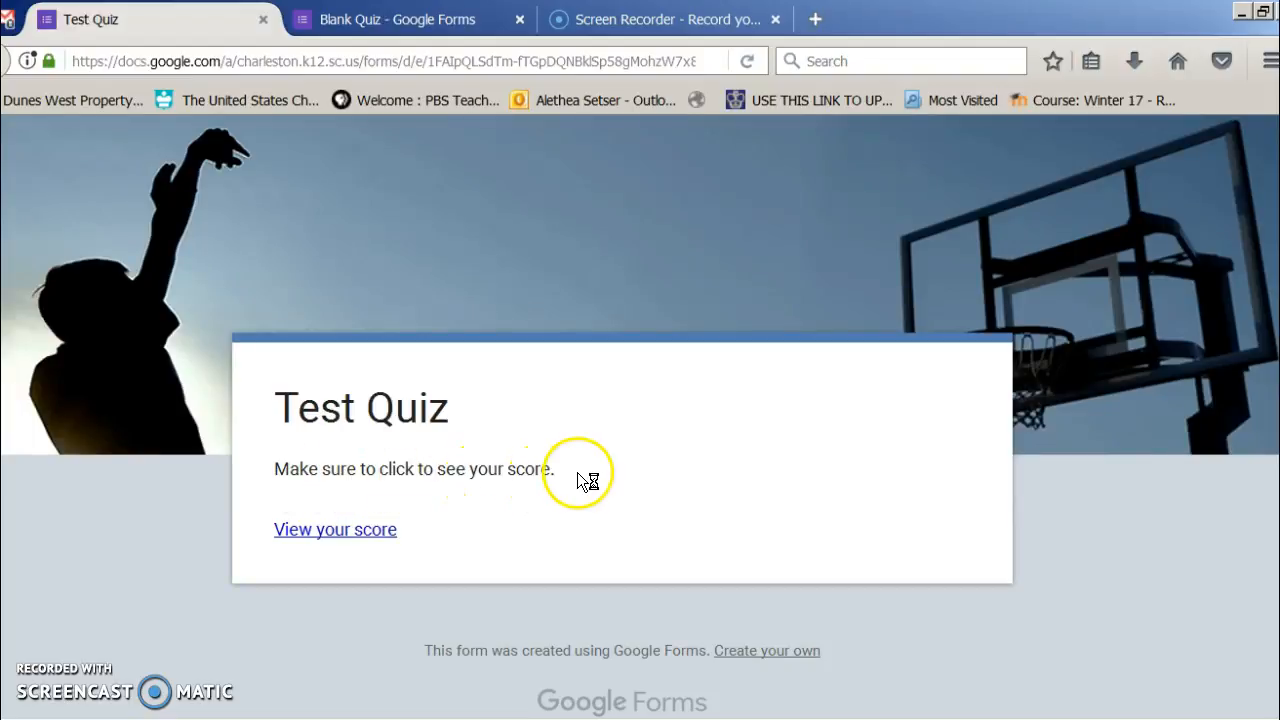
# - Open the score of the submitted quiz and review the graded answers and total points
pyautogui.click(366, 534)
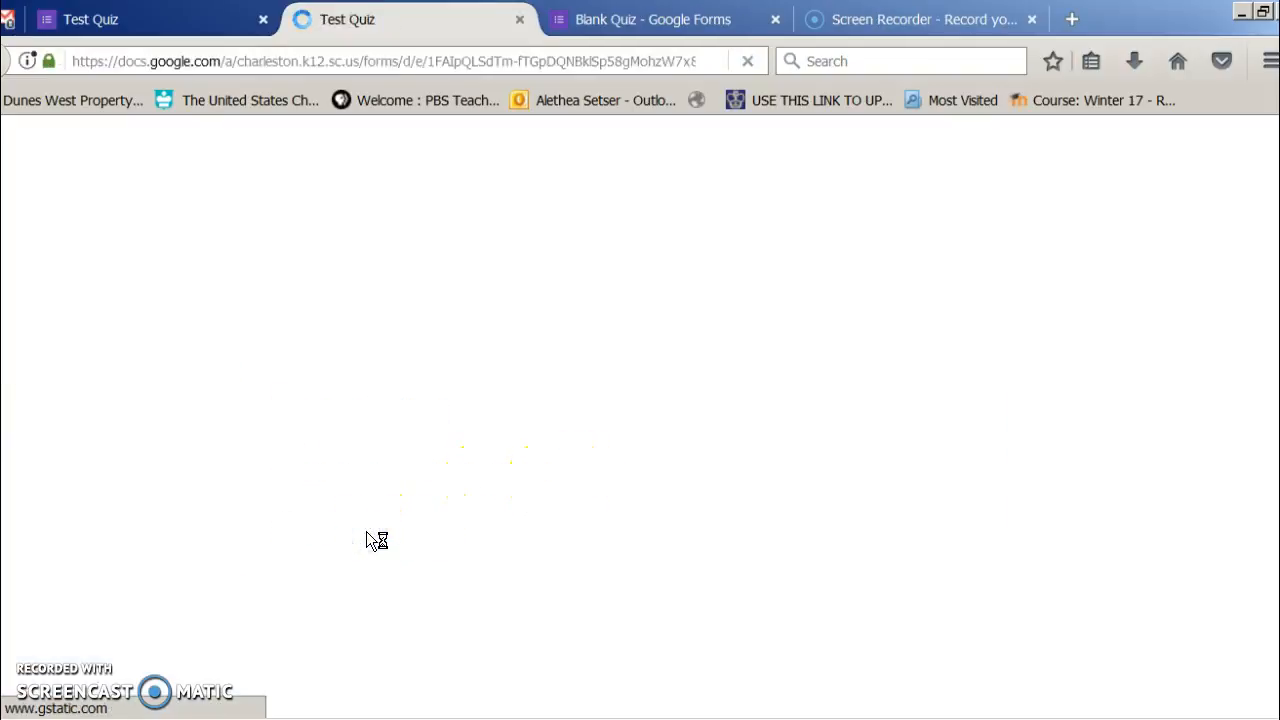
pyautogui.scroll(-8, 622, 420)
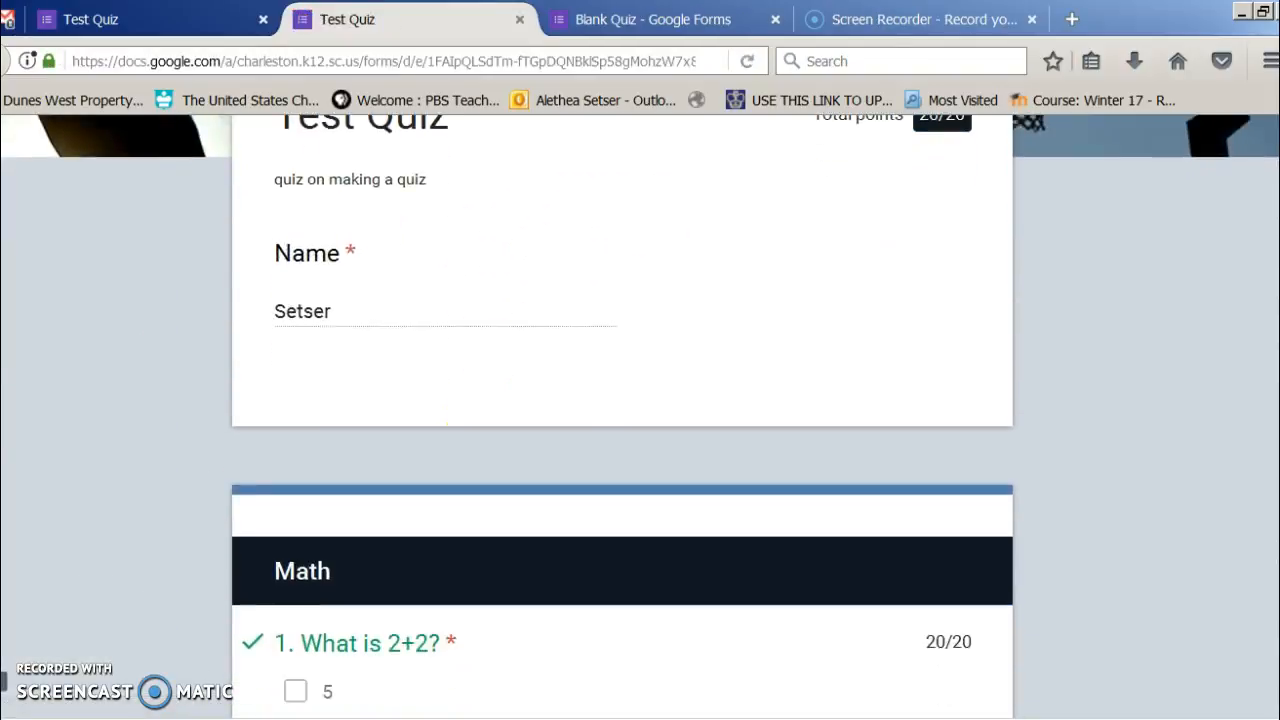
pyautogui.scroll(-6, 1237, 612)
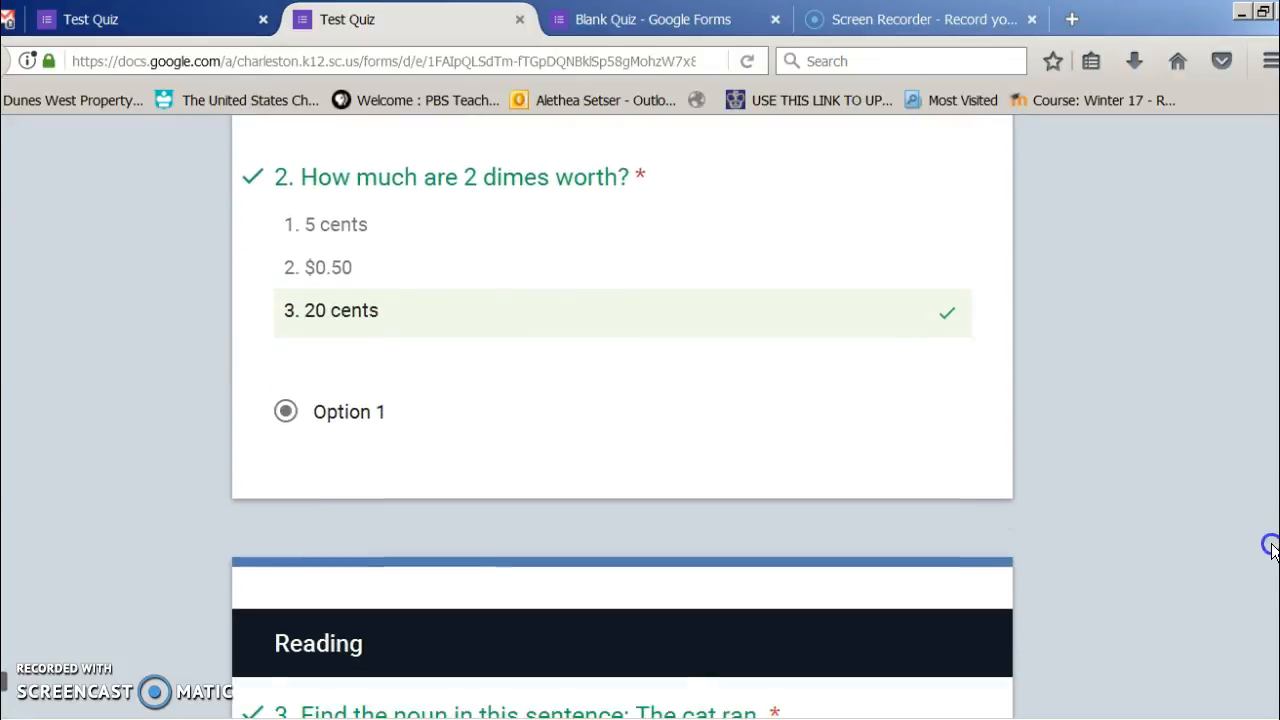
pyautogui.scroll(4, 1250, 532)
pyautogui.scroll(8, 1250, 532)
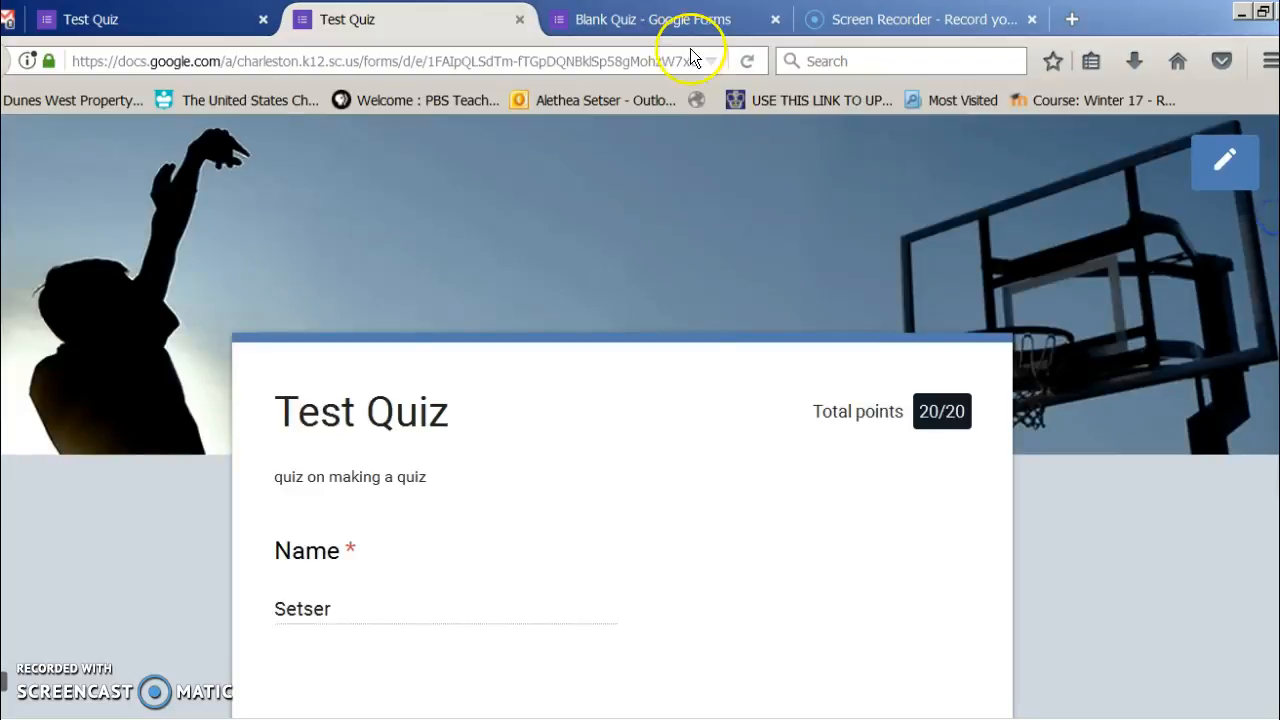
# - Return to the Blank Quiz form editor and look over its first sections
pyautogui.click(696, 17)
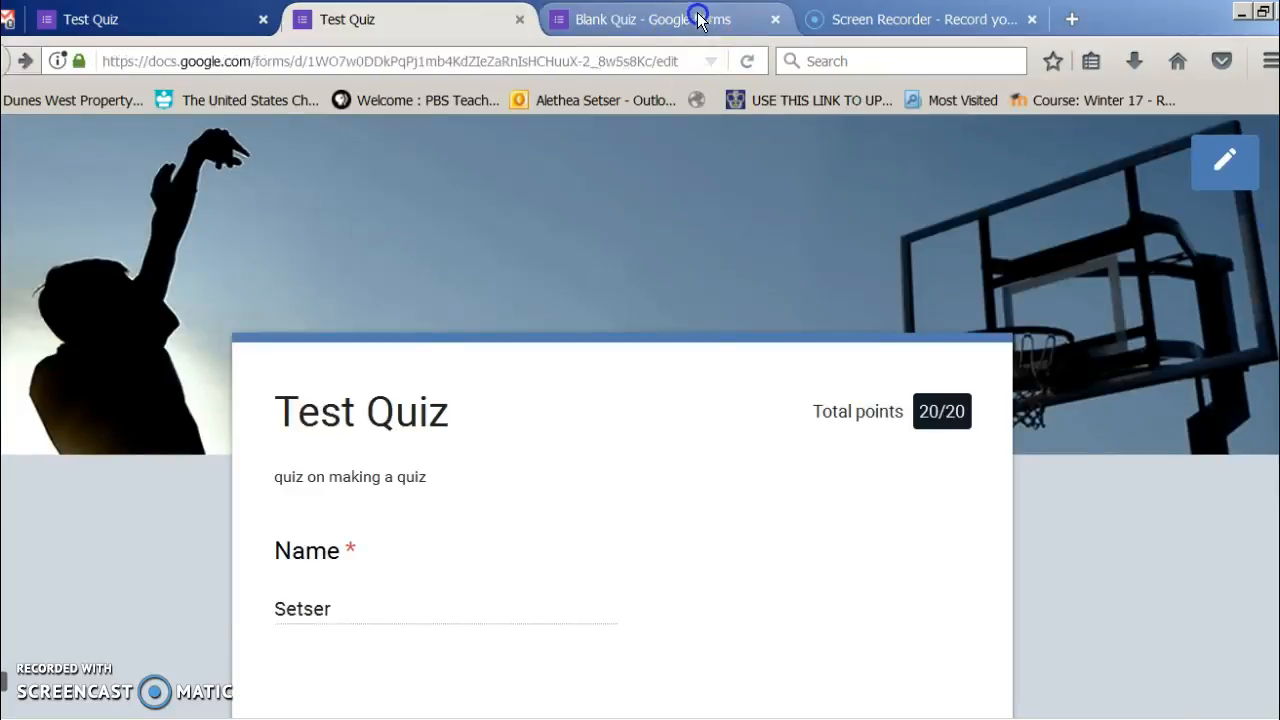
pyautogui.scroll(-2, 640, 400)
pyautogui.scroll(-4, 620, 410)
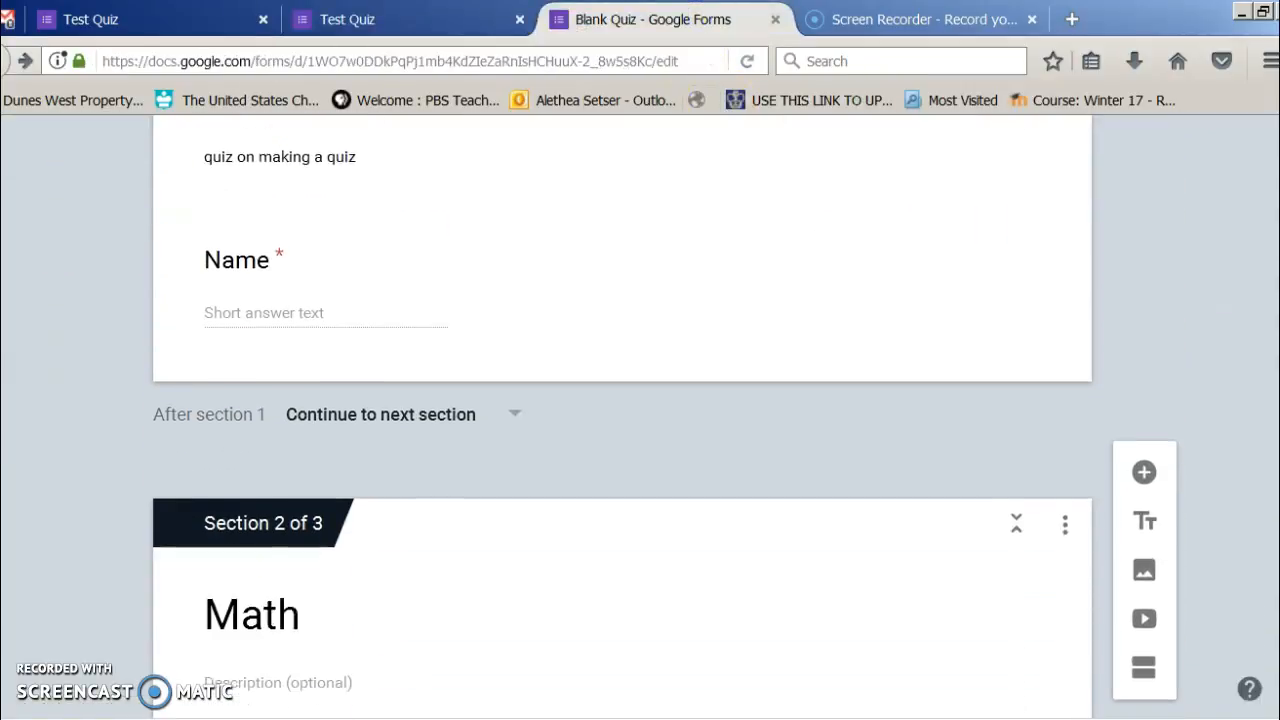
pyautogui.scroll(4, 620, 410)
pyautogui.scroll(1, 620, 410)
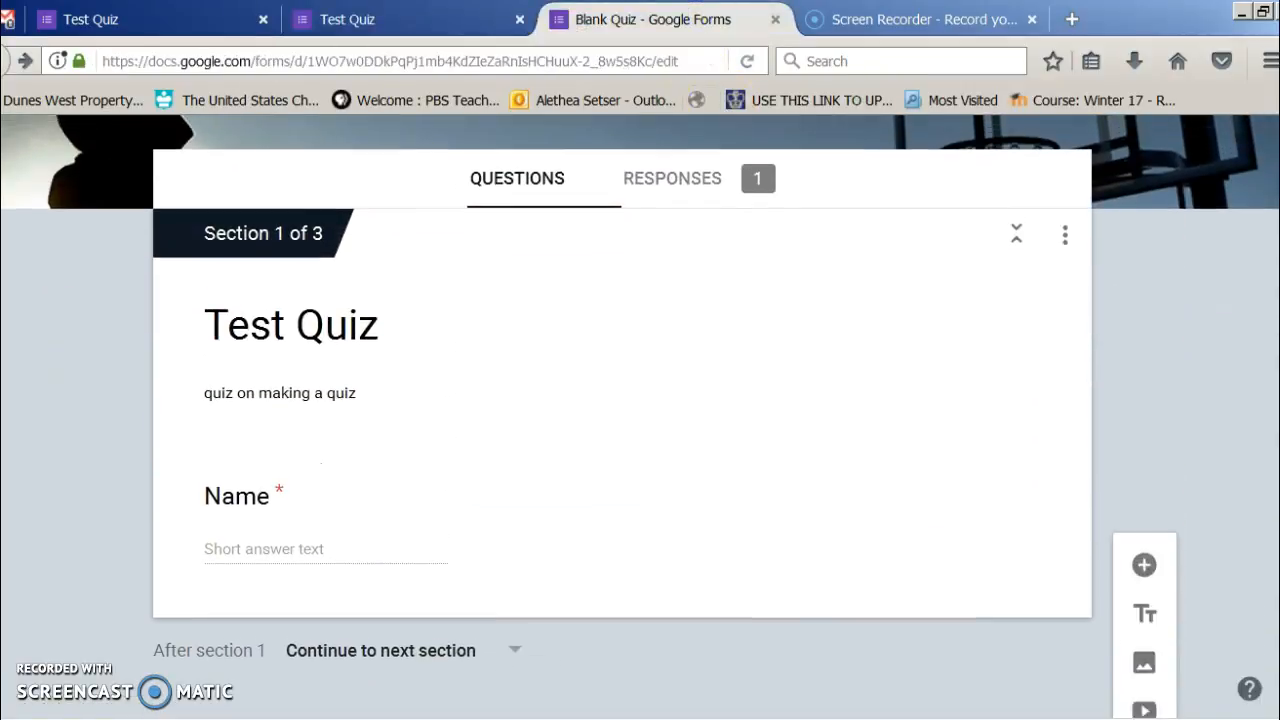
# - Merge the Math section with the section above it, keeping its questions
pyautogui.scroll(-2, 620, 410)
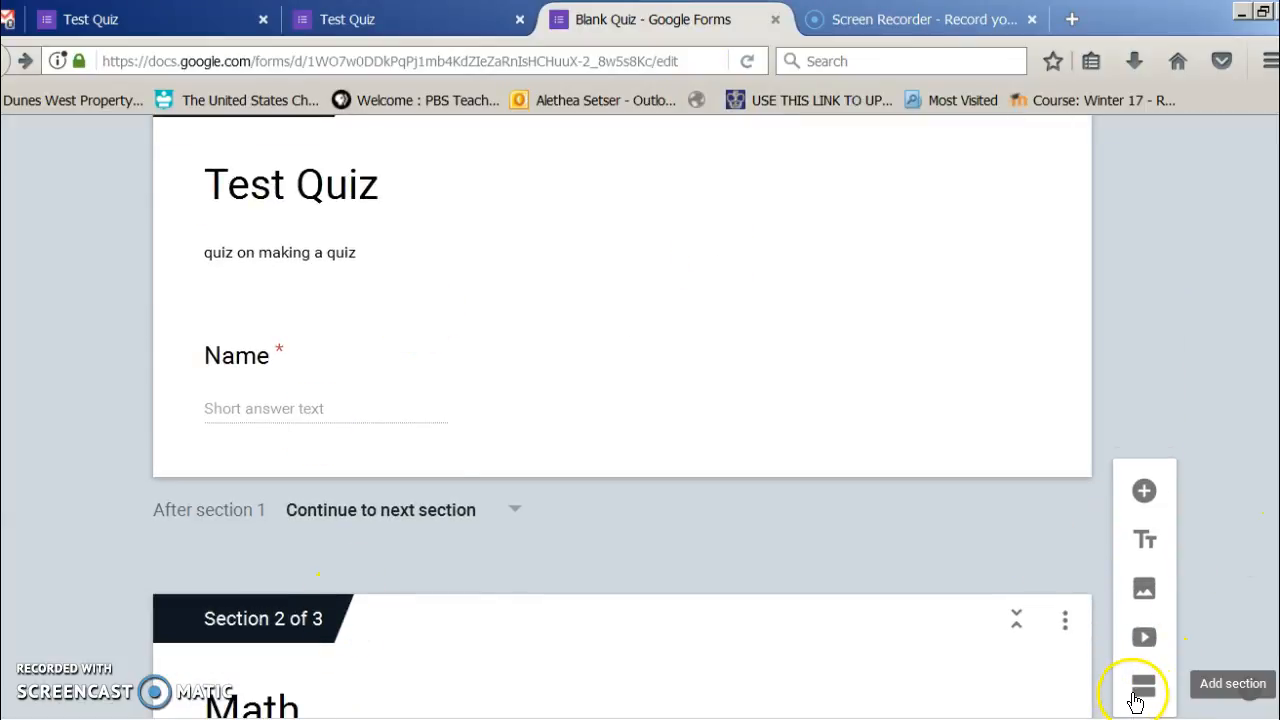
pyautogui.click(1061, 619)
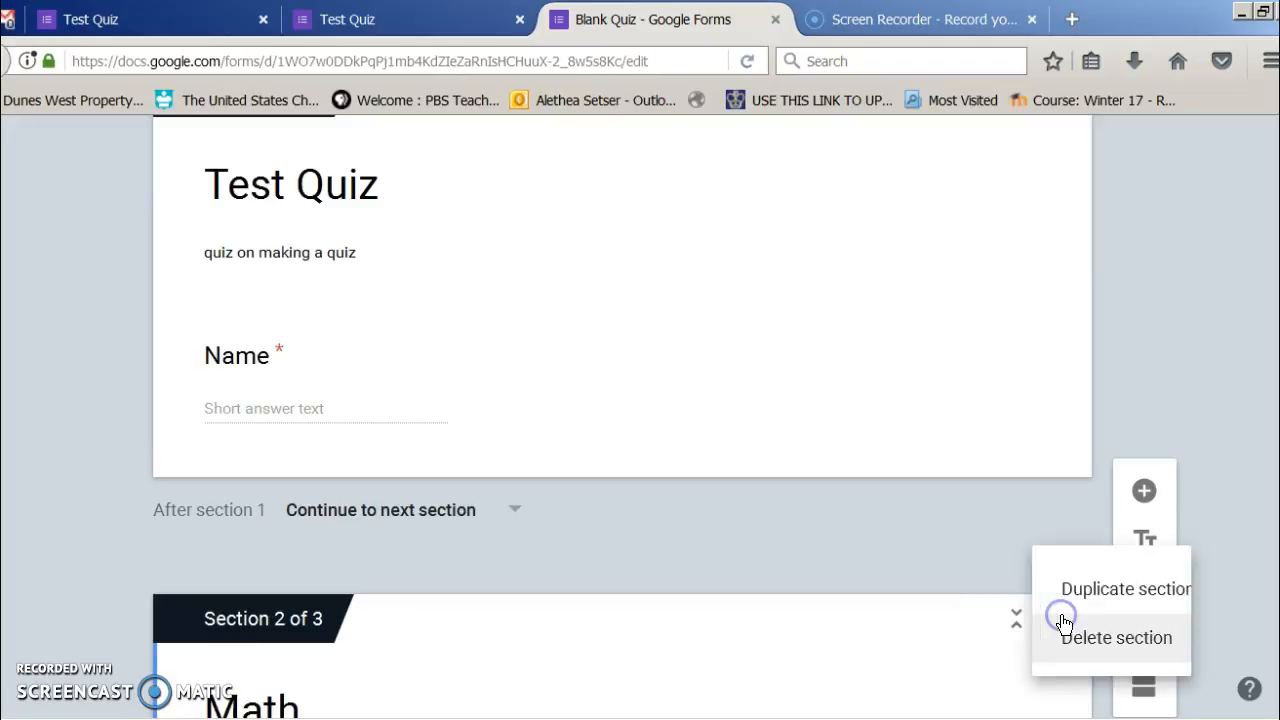
pyautogui.click(1075, 655)
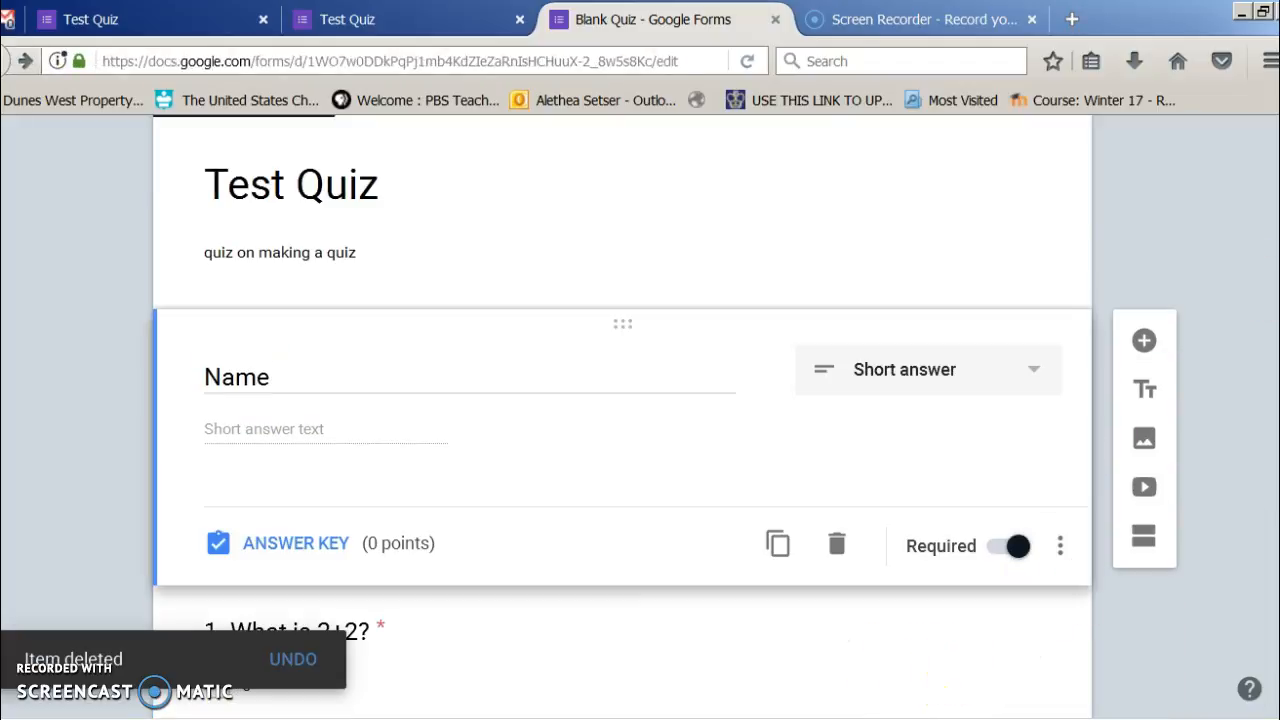
# - Delete the blank multiple-choice question with only Option 1, below the question about the two dimes
pyautogui.scroll(-1, 622, 416)
pyautogui.scroll(-10, 1273, 525)
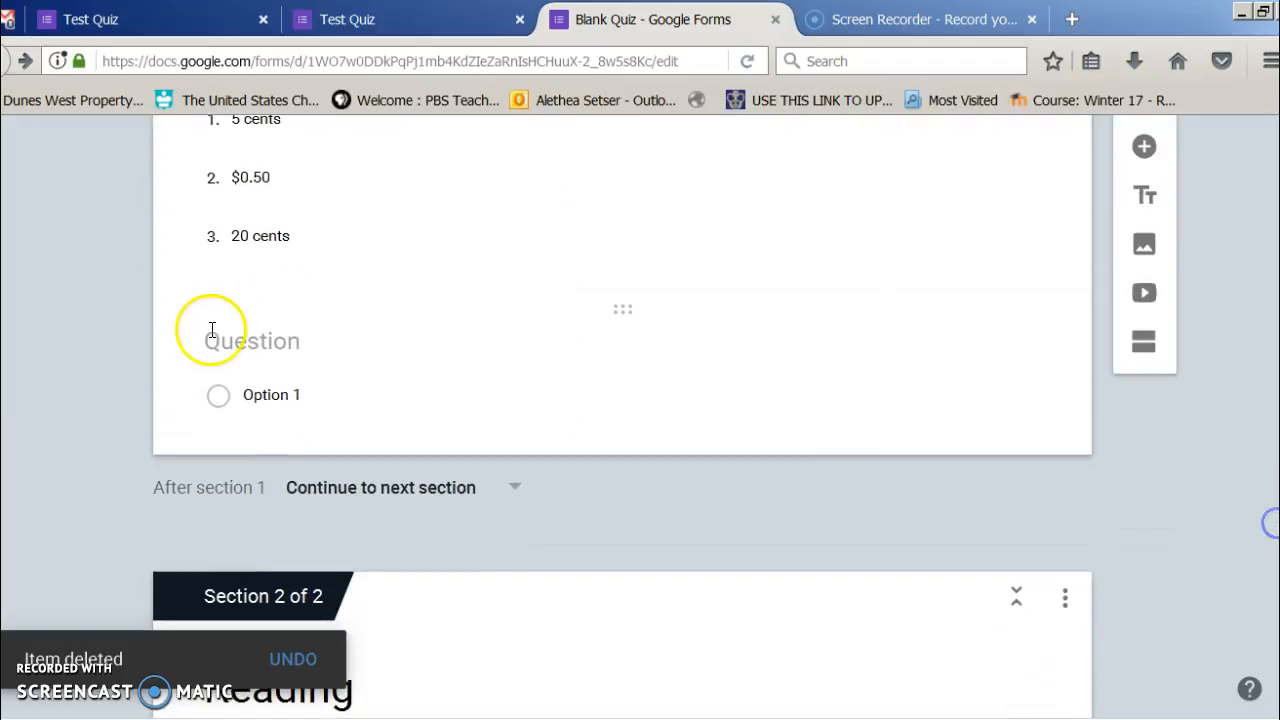
pyautogui.click(252, 341)
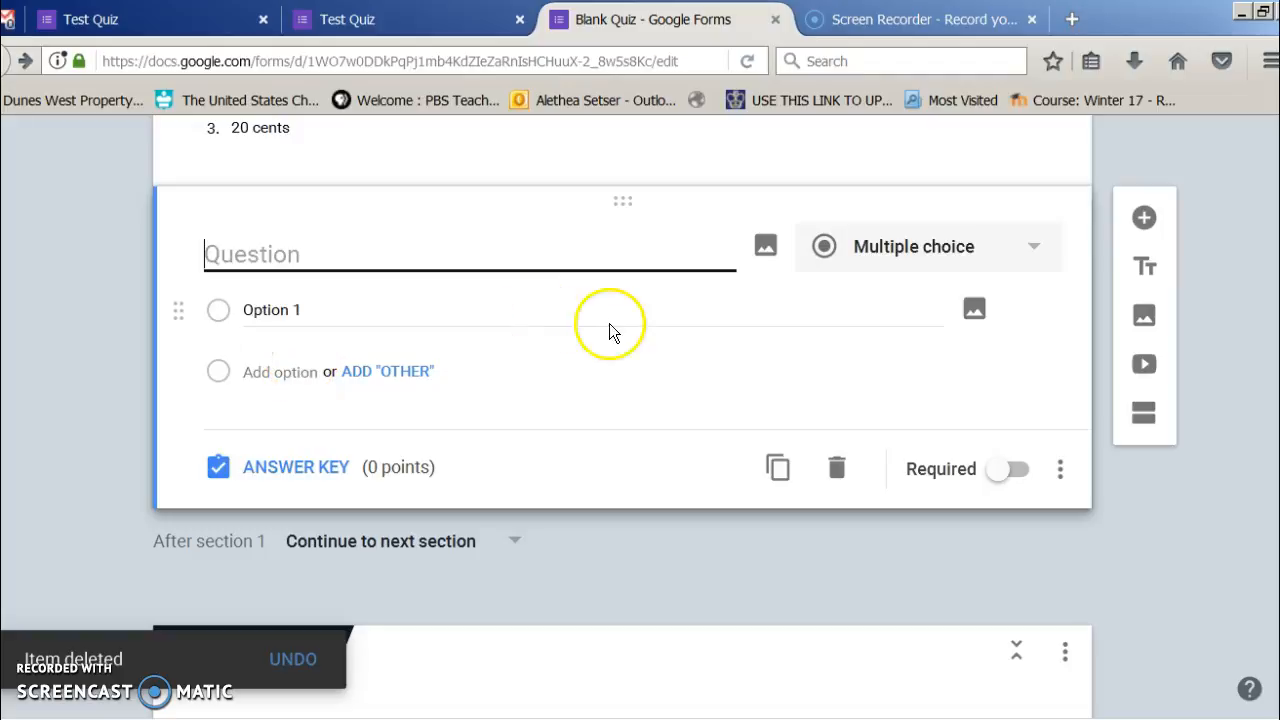
pyautogui.click(838, 482)
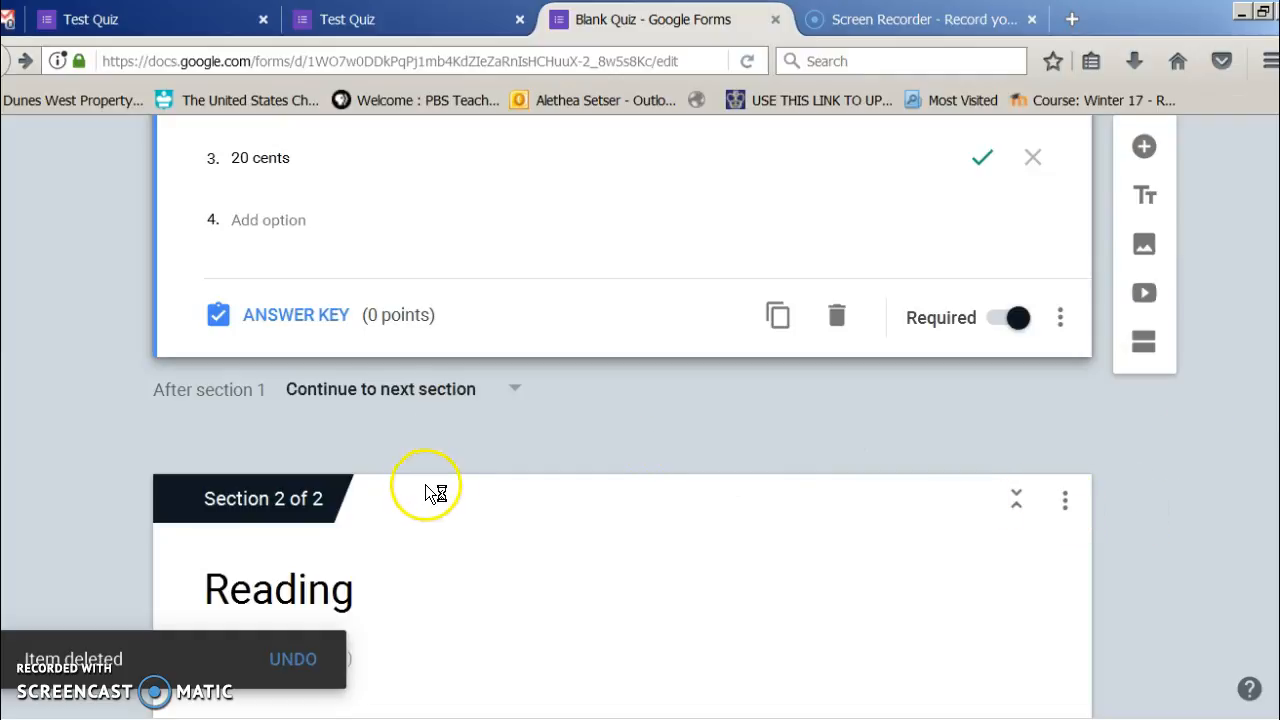
# - Merge the Reading section with the section above and select its question about finding the noun
pyautogui.scroll(-3, 1065, 507)
pyautogui.click(1064, 500)
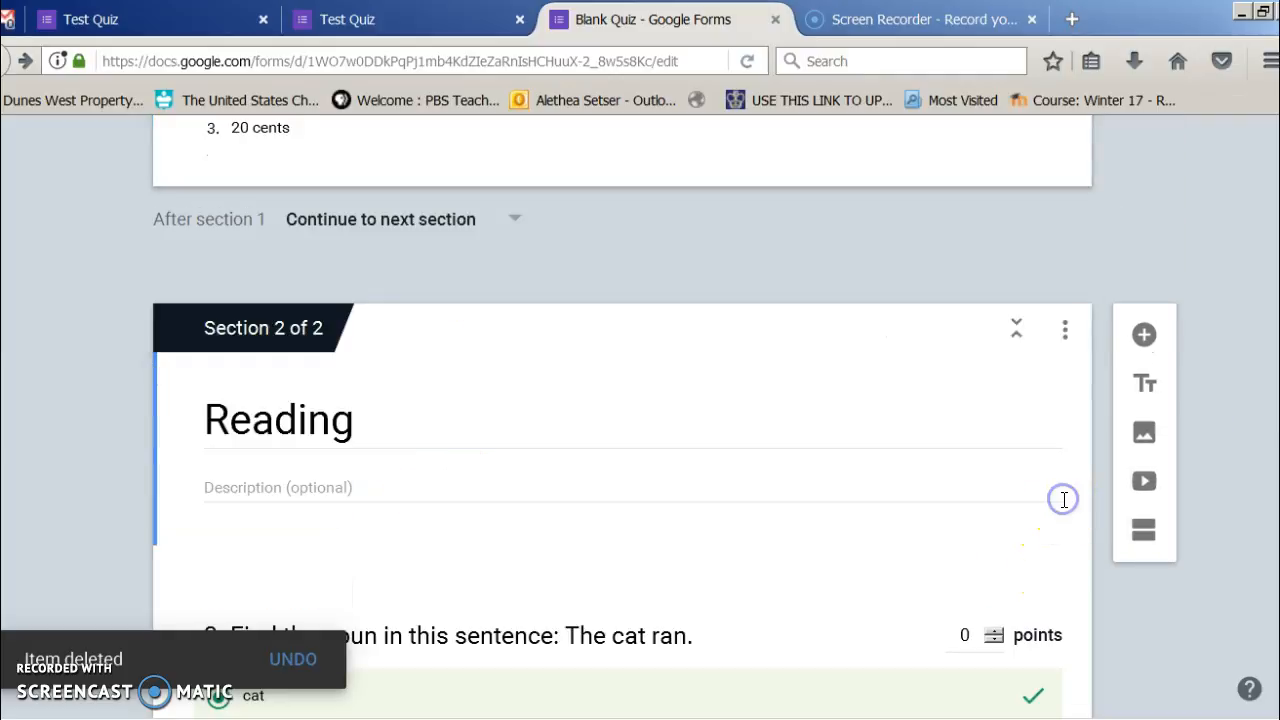
pyautogui.click(1063, 333)
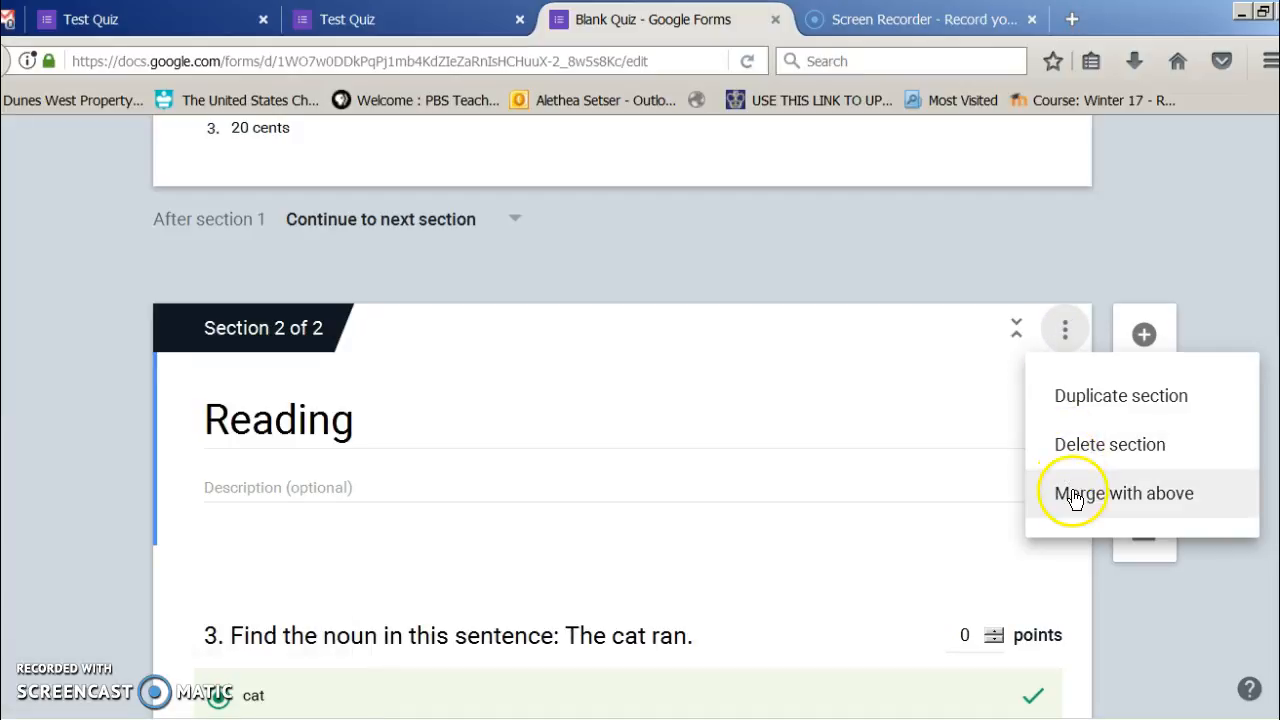
pyautogui.click(1124, 493)
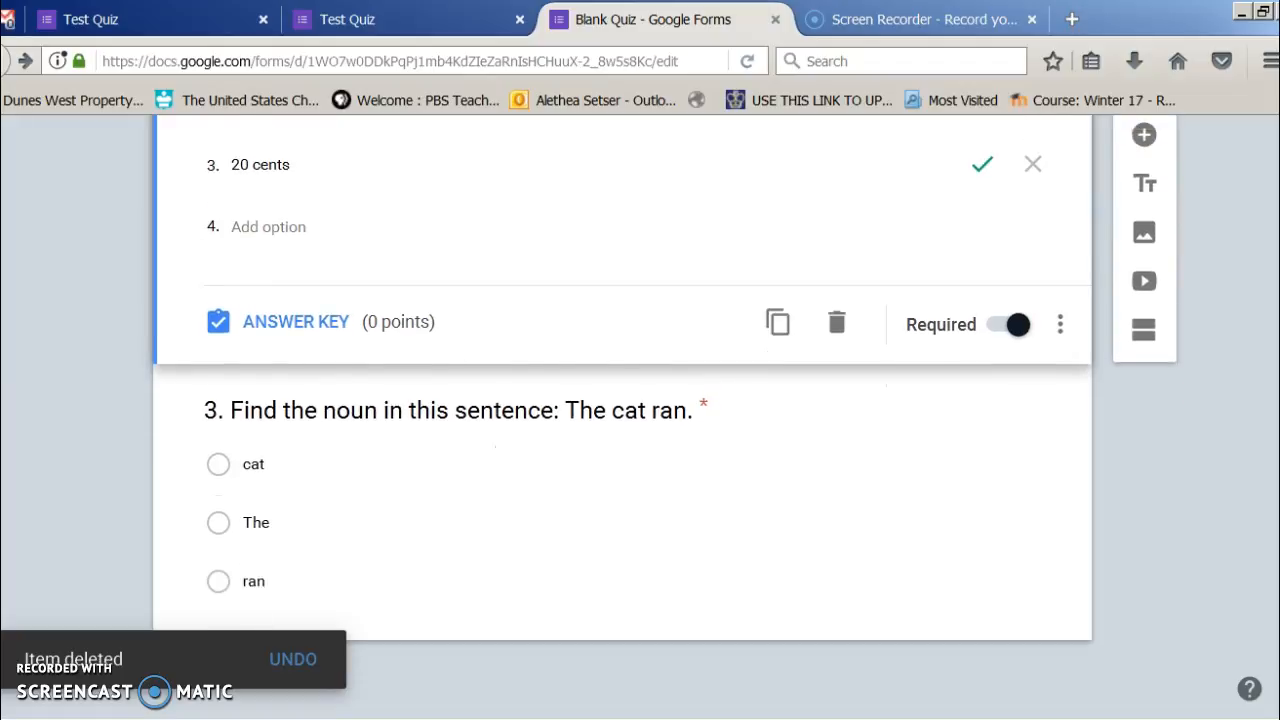
pyautogui.click(384, 590)
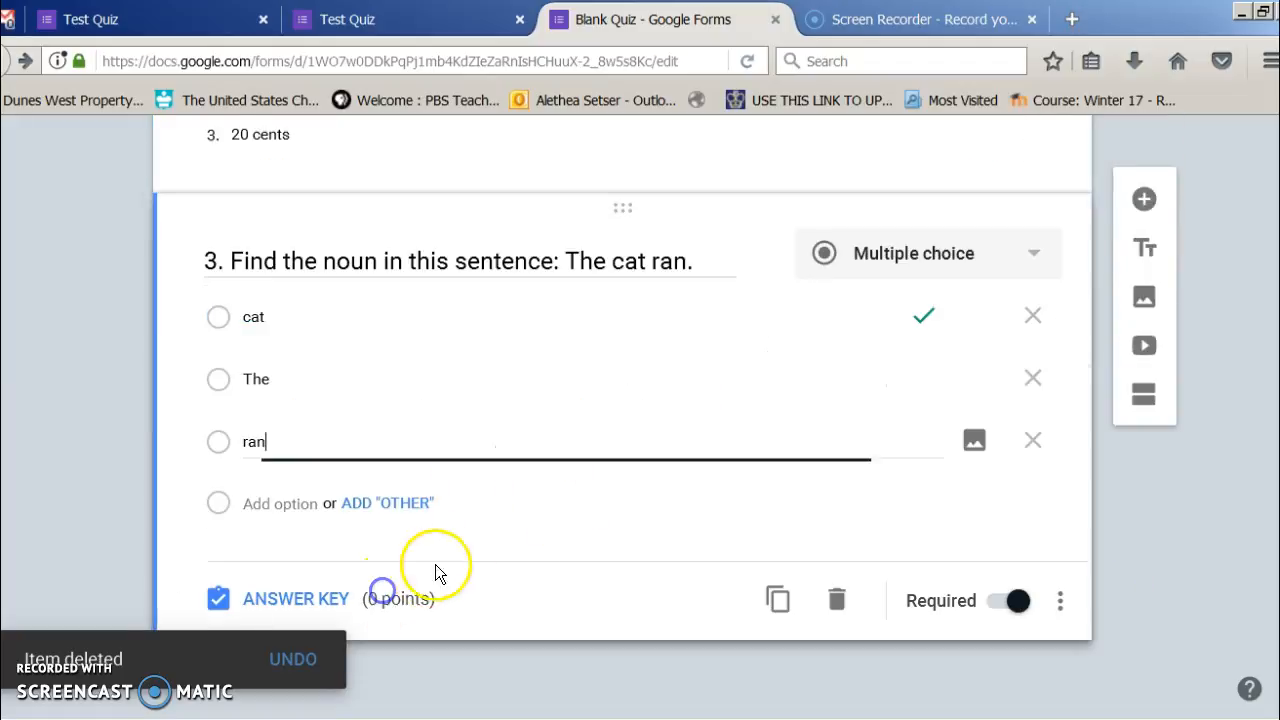
# - Open the summary of the quiz responses and review the insights, points distribution and answer charts for each question
pyautogui.scroll(10, 324, 338)
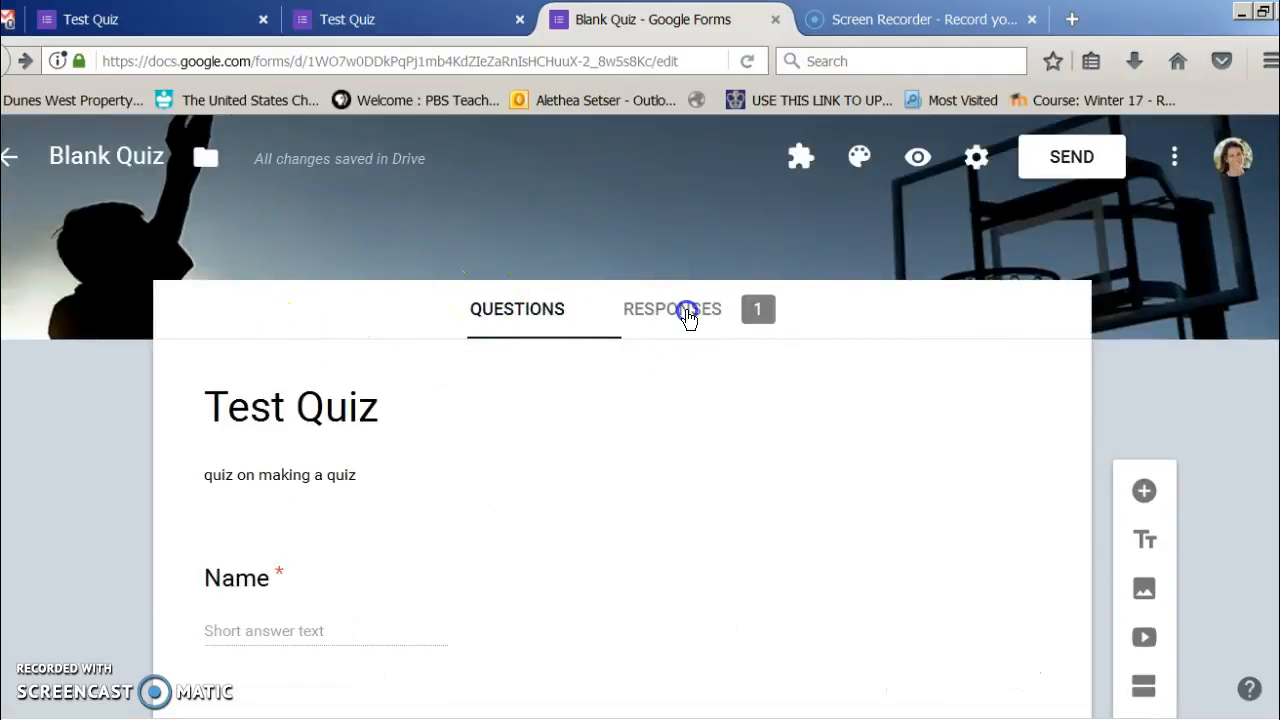
pyautogui.click(686, 312)
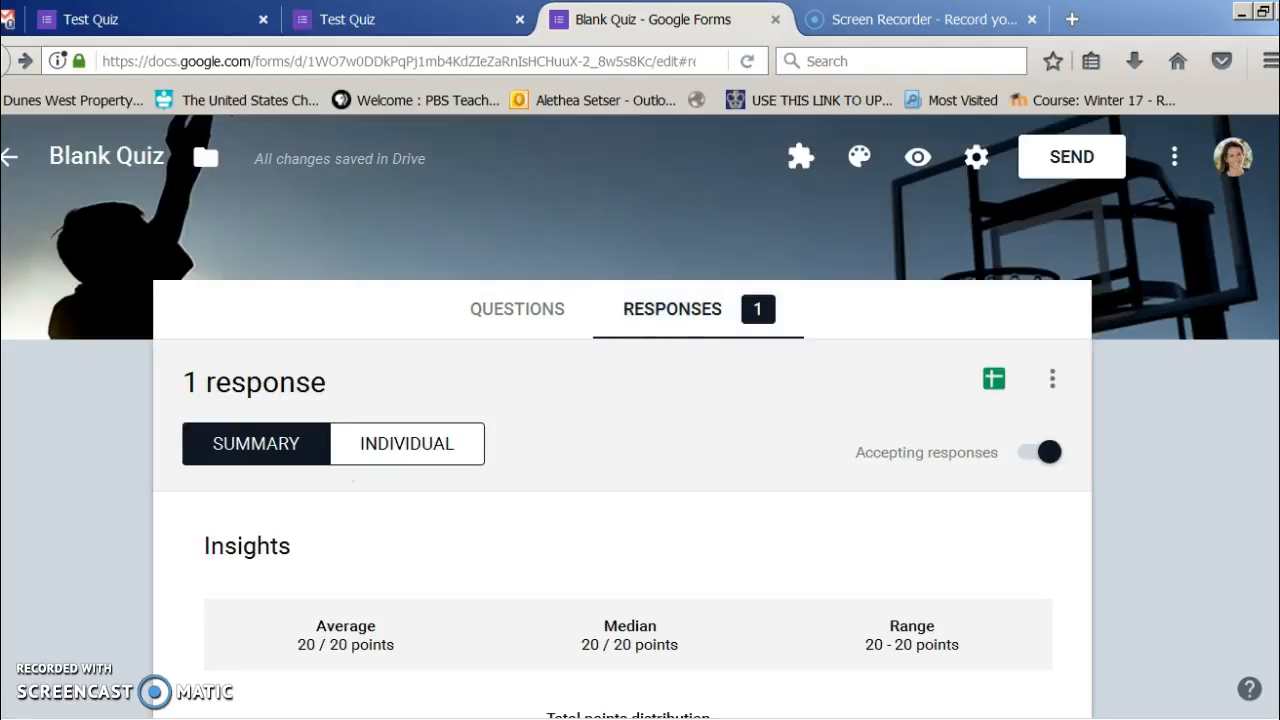
pyautogui.scroll(-5, 203, 131)
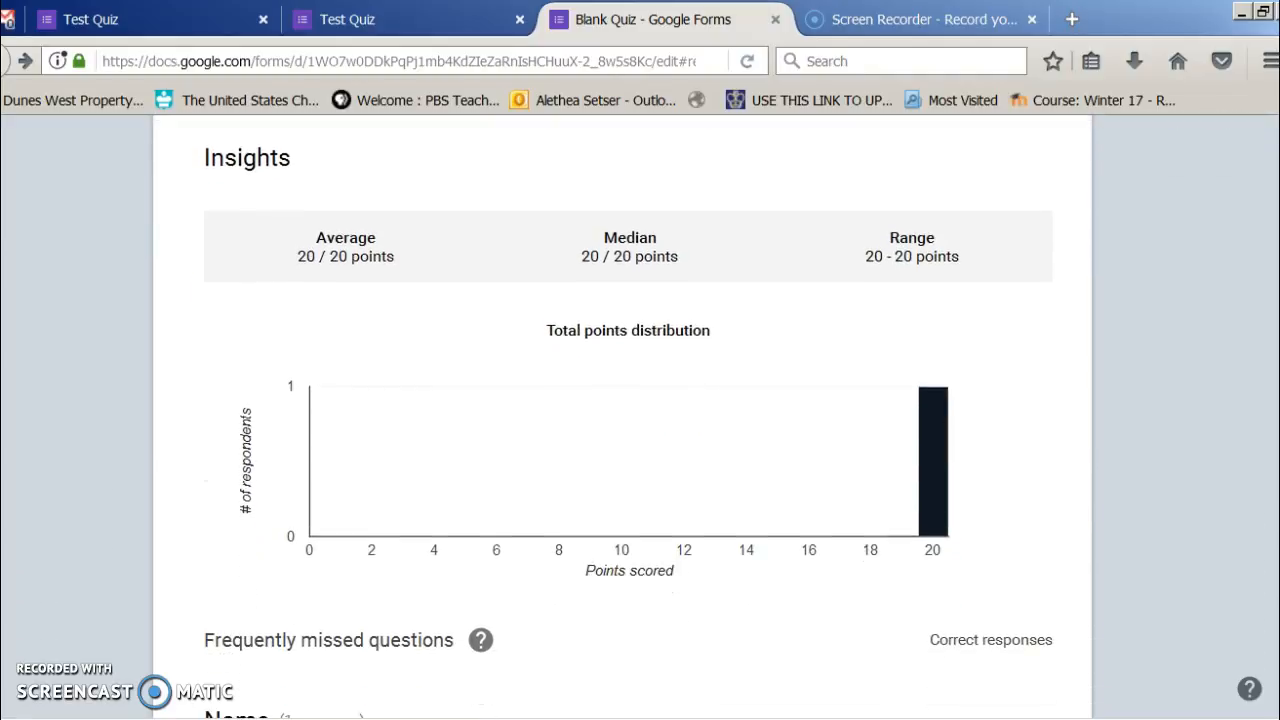
pyautogui.scroll(-10, 1258, 470)
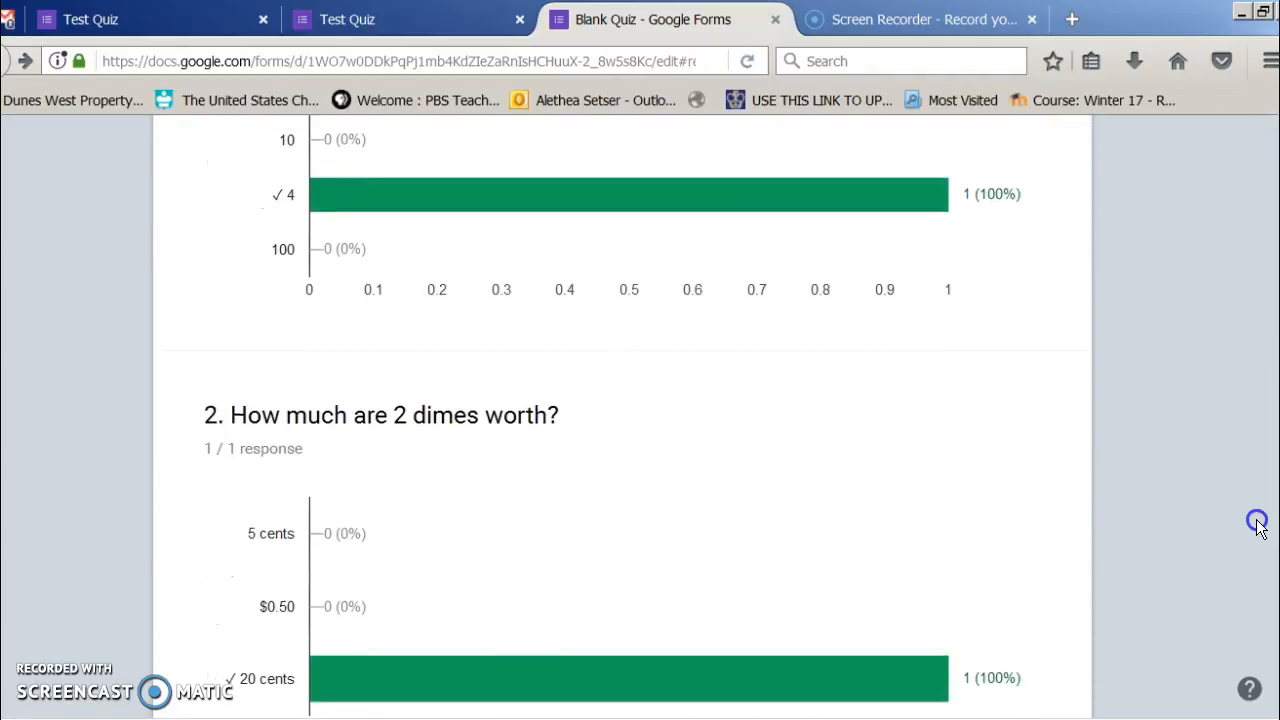
pyautogui.scroll(-4, 1261, 570)
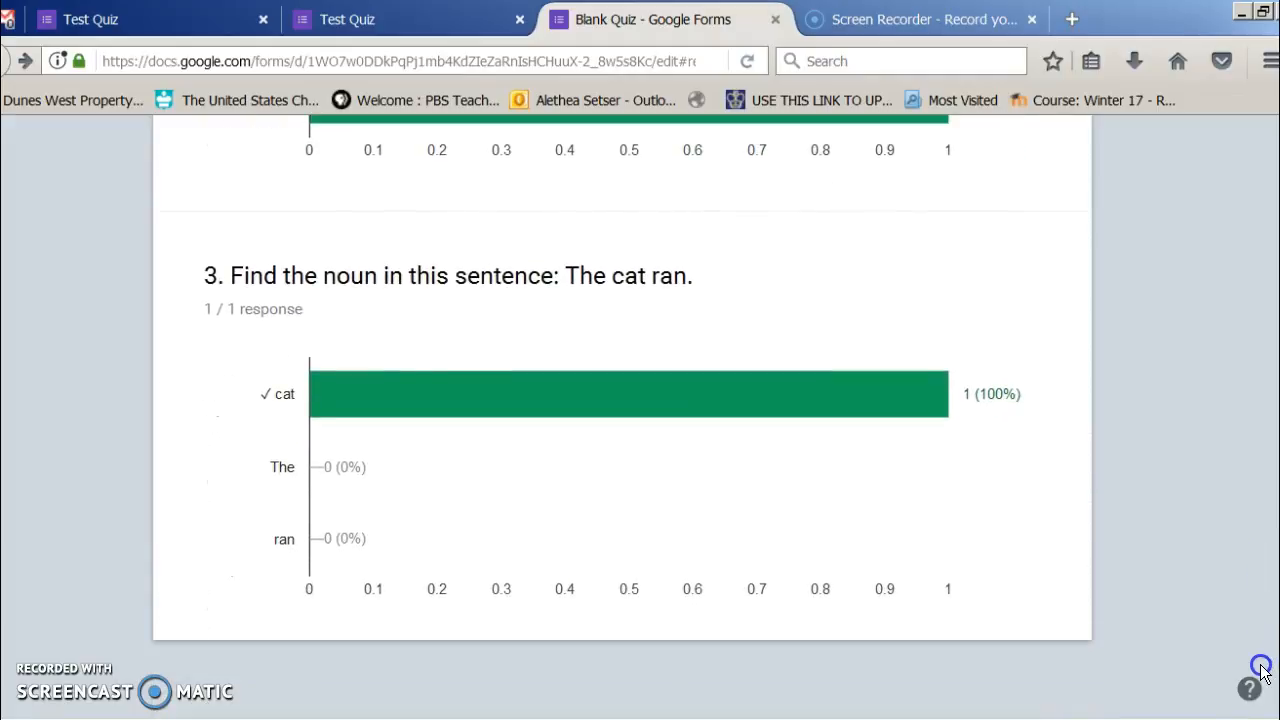
pyautogui.scroll(10, 1260, 660)
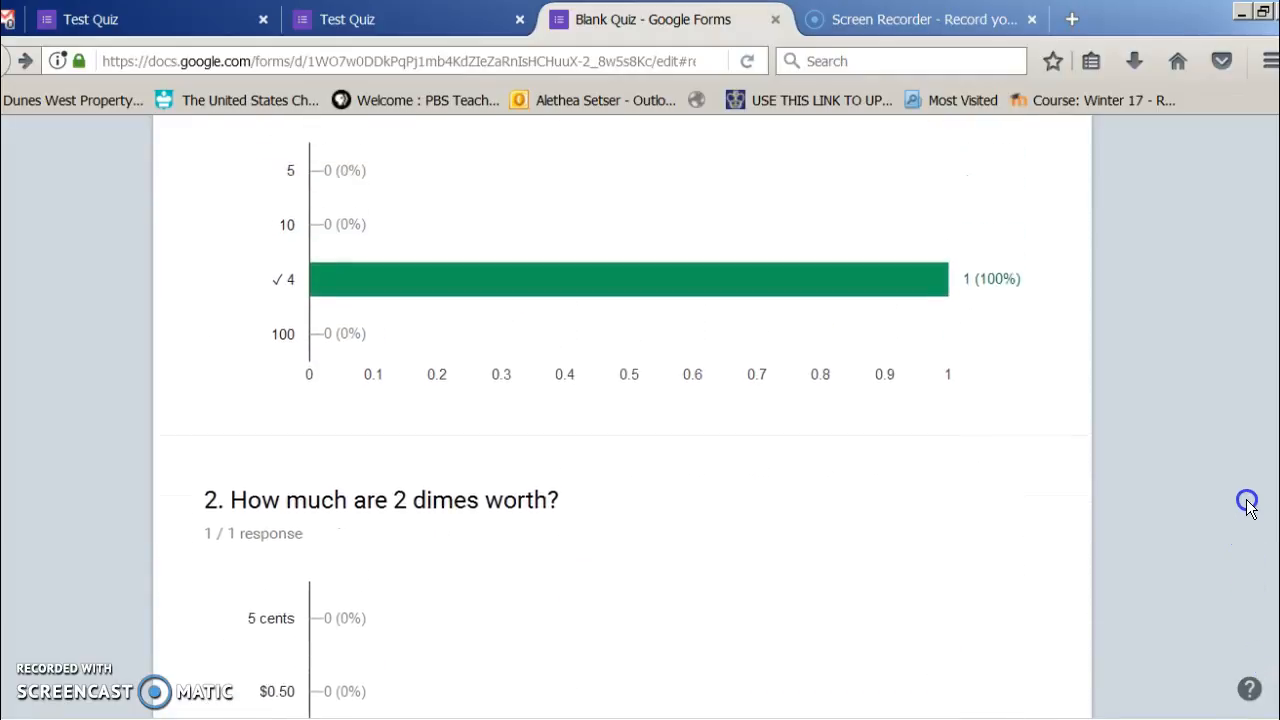
pyautogui.scroll(6, 1242, 422)
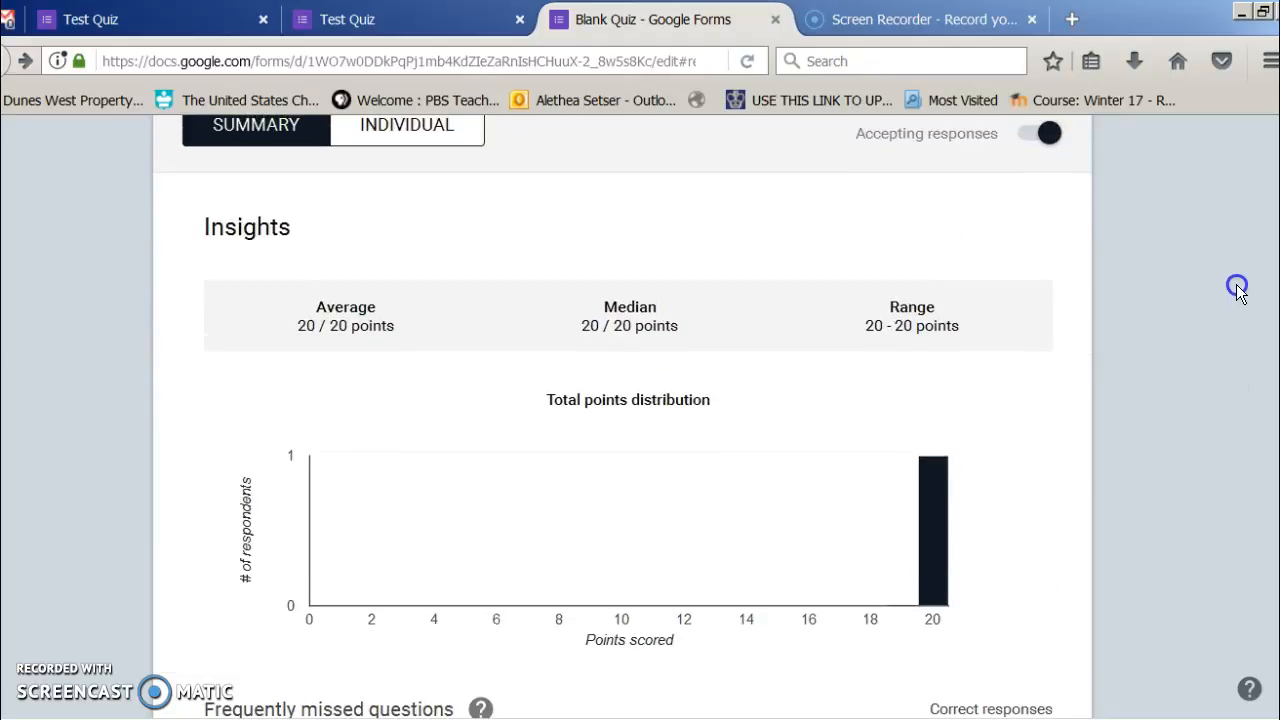
pyautogui.scroll(3, 1238, 285)
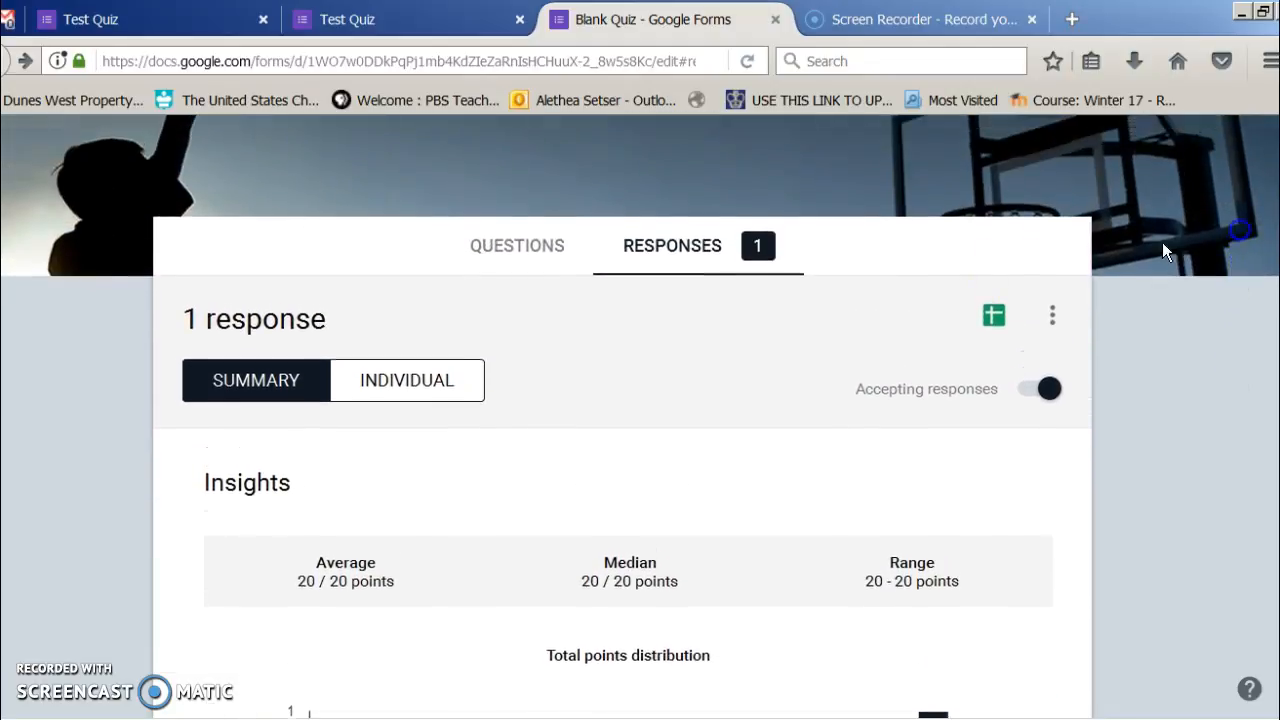
# - Switch the responses to the individual view and look over the submitted quiz
pyautogui.click(455, 396)
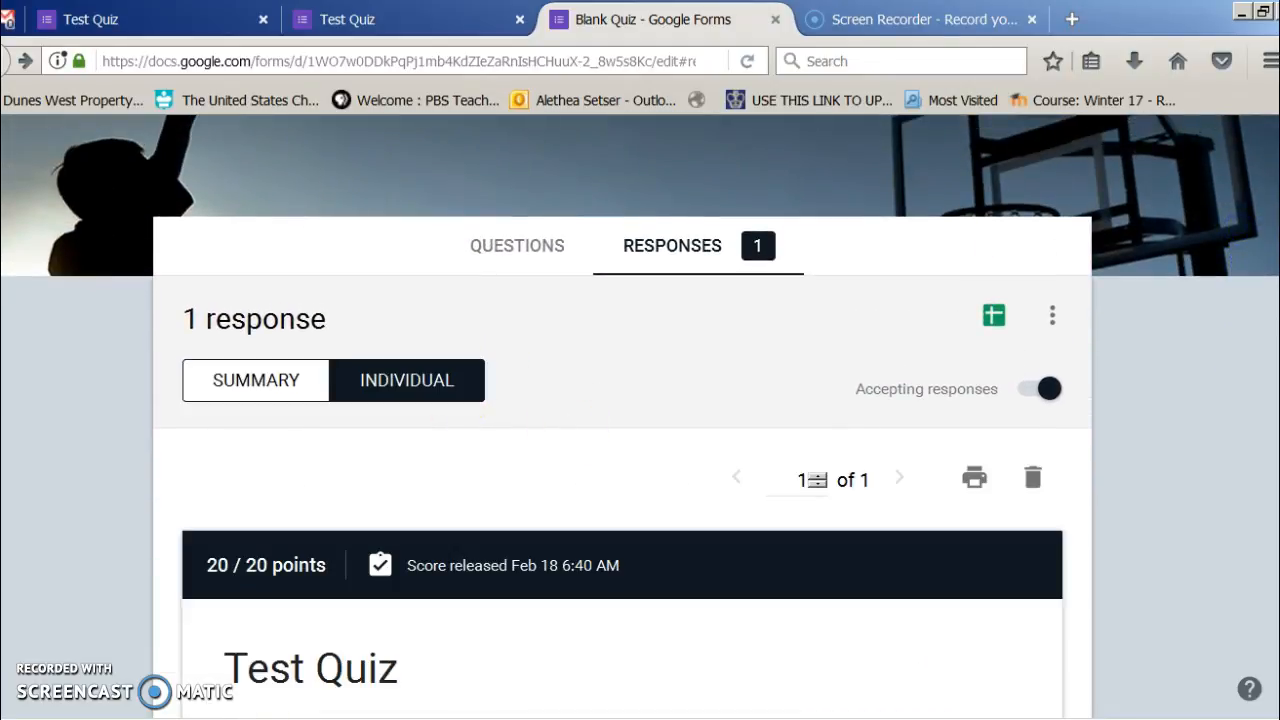
pyautogui.scroll(-10, 1273, 447)
pyautogui.moveTo(1275, 450)
pyautogui.mouseDown()
pyautogui.moveTo(1264, 541)
pyautogui.moveTo(1268, 435)
pyautogui.mouseUp()
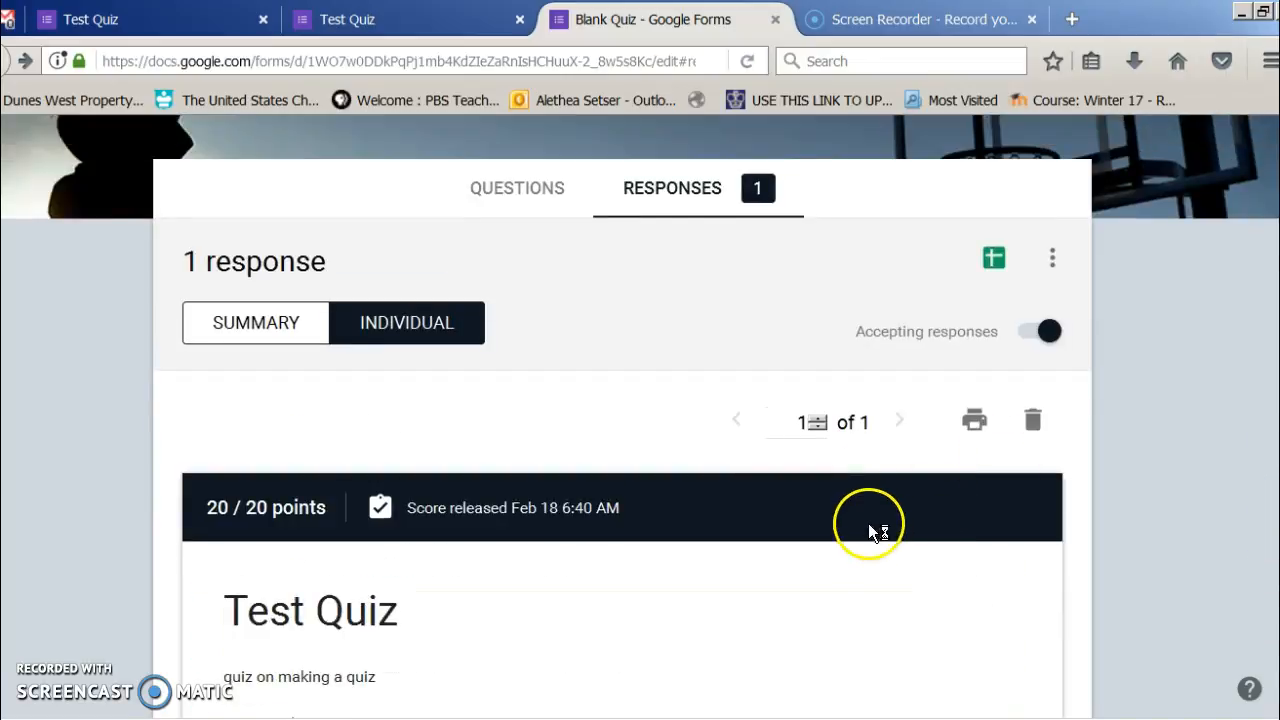
# - Send the quiz responses to a new spreadsheet named Blank Quiz (Responses)
pyautogui.click(993, 258)
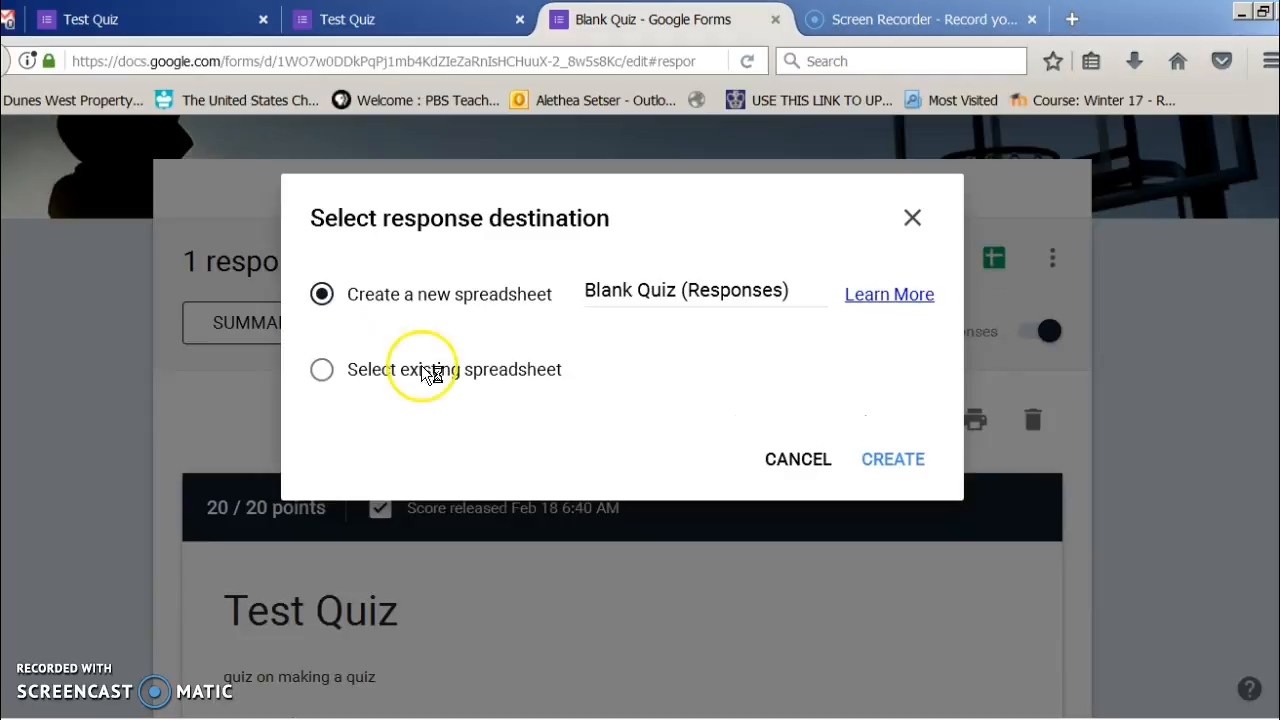
pyautogui.click(892, 458)
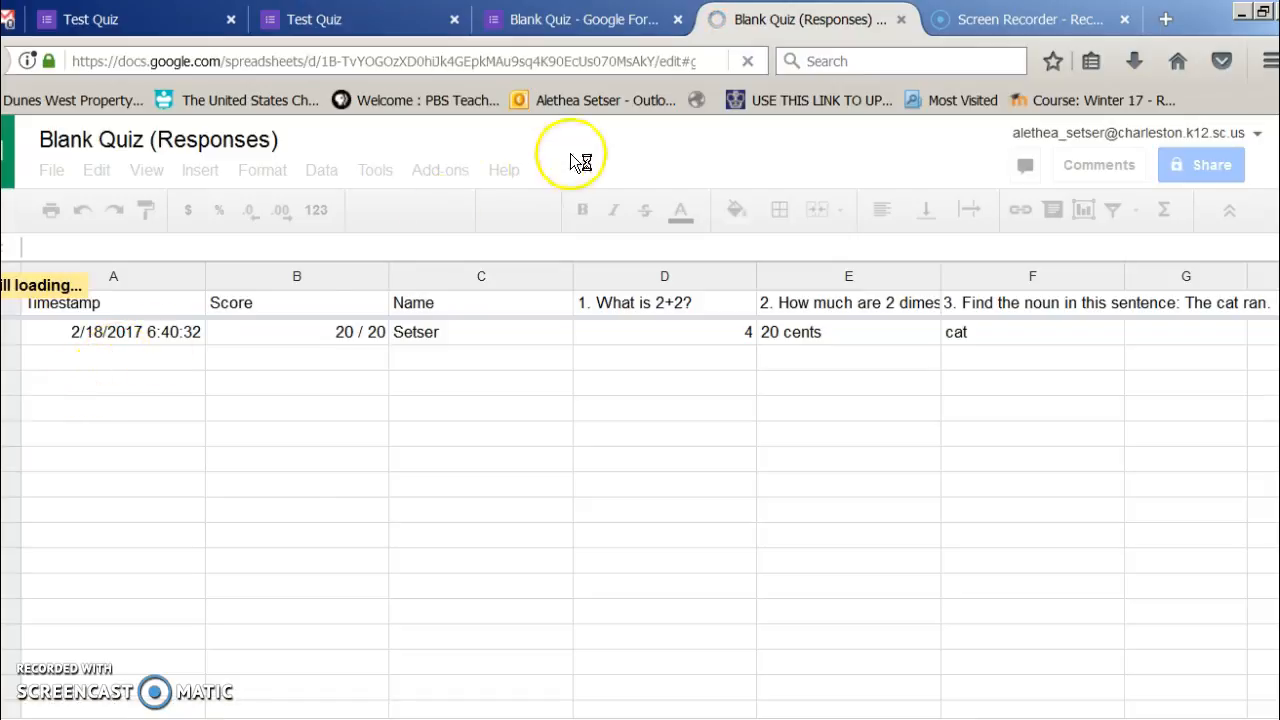
# - Switch to Gmail, reopen the "test quiz" email from the inbox and highlight the sender's e-mail address
pyautogui.click(386, 20)
pyautogui.click(175, 25)
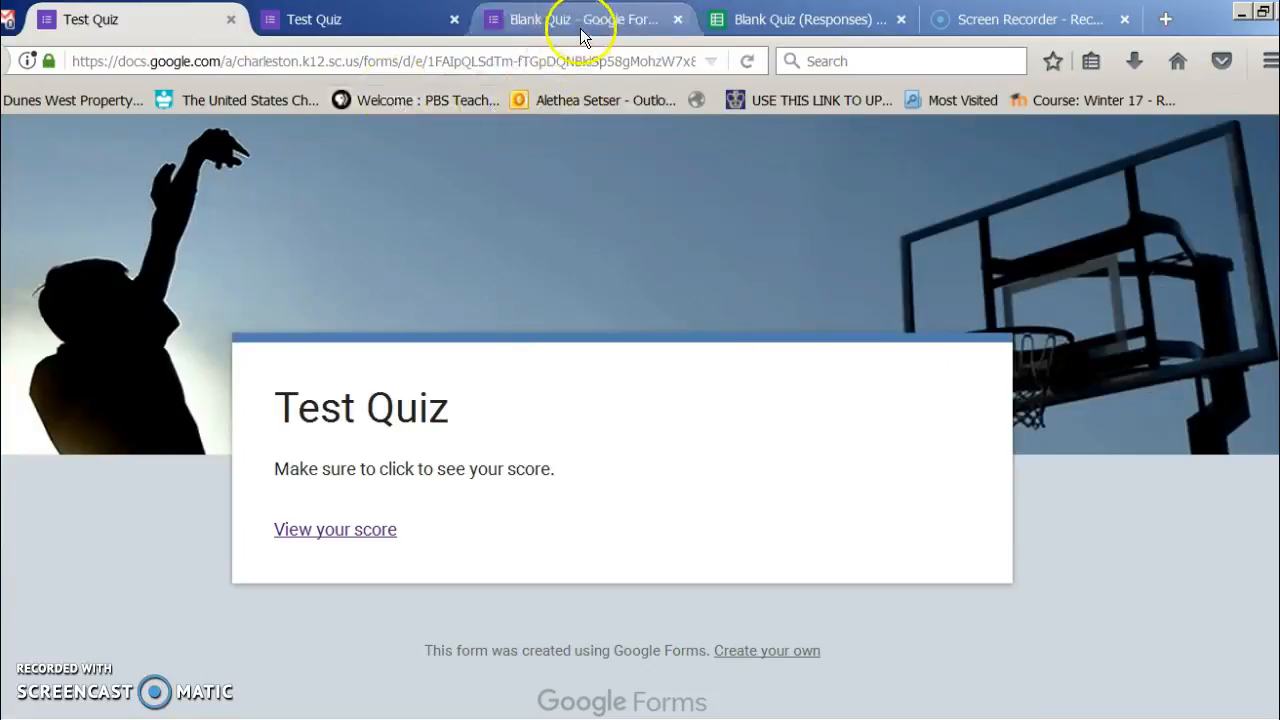
pyautogui.click(10, 20)
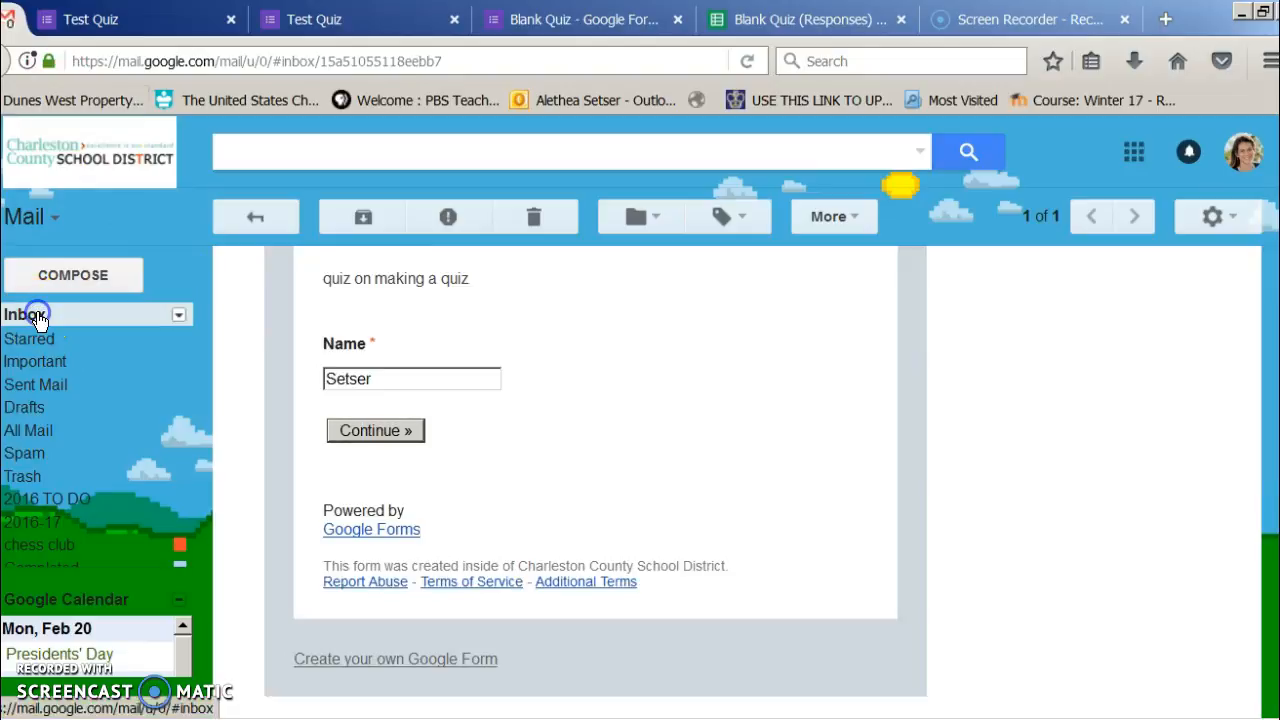
pyautogui.click(30, 314)
pyautogui.click(630, 300)
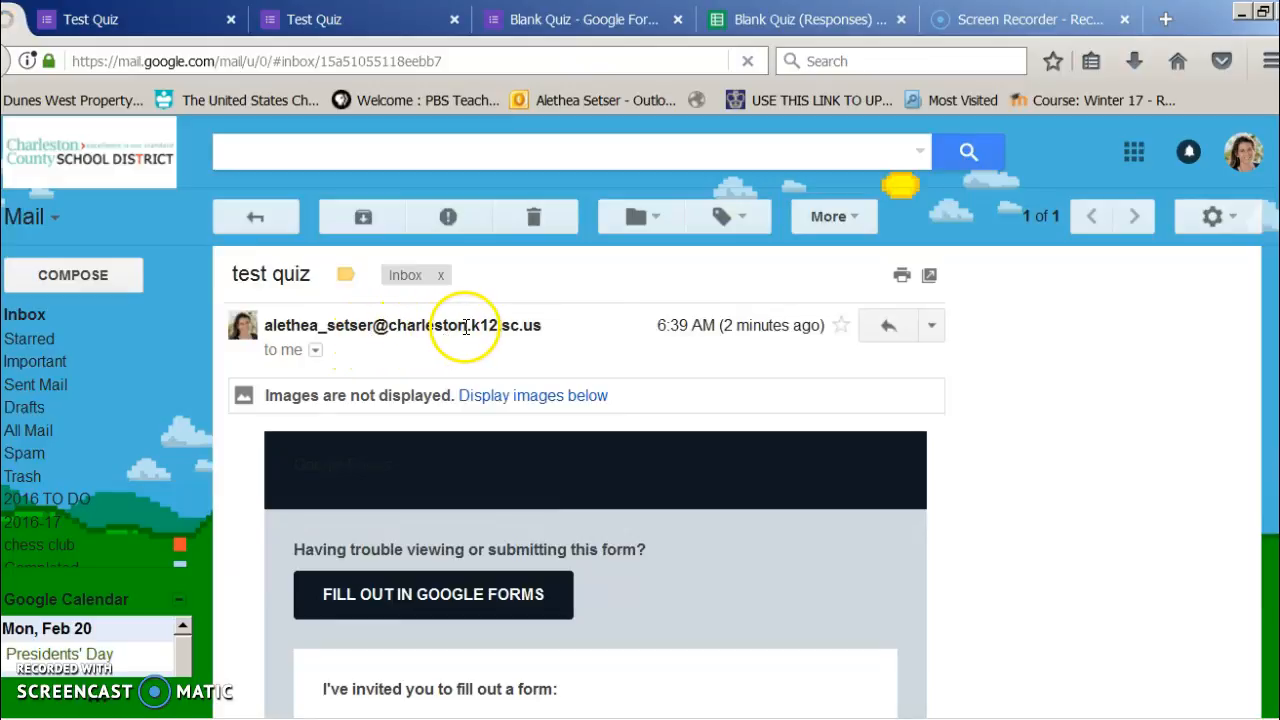
pyautogui.moveTo(549, 336); pyautogui.dragTo(239, 327)
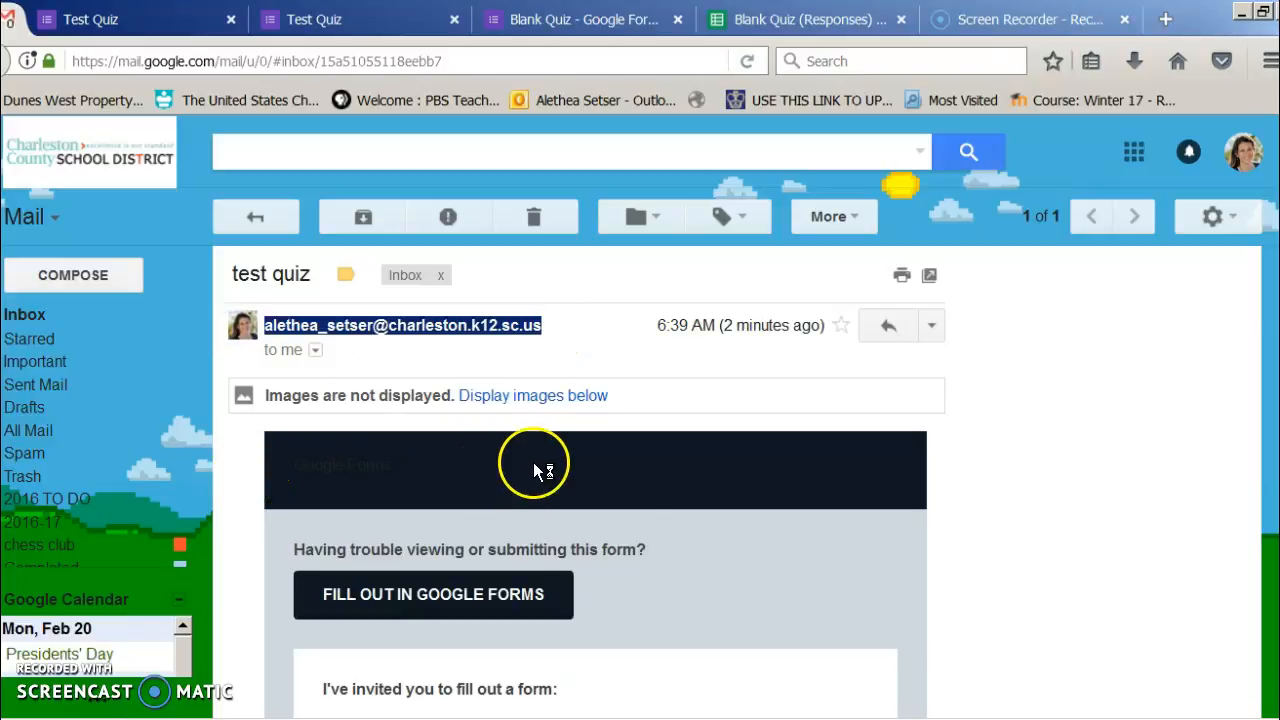